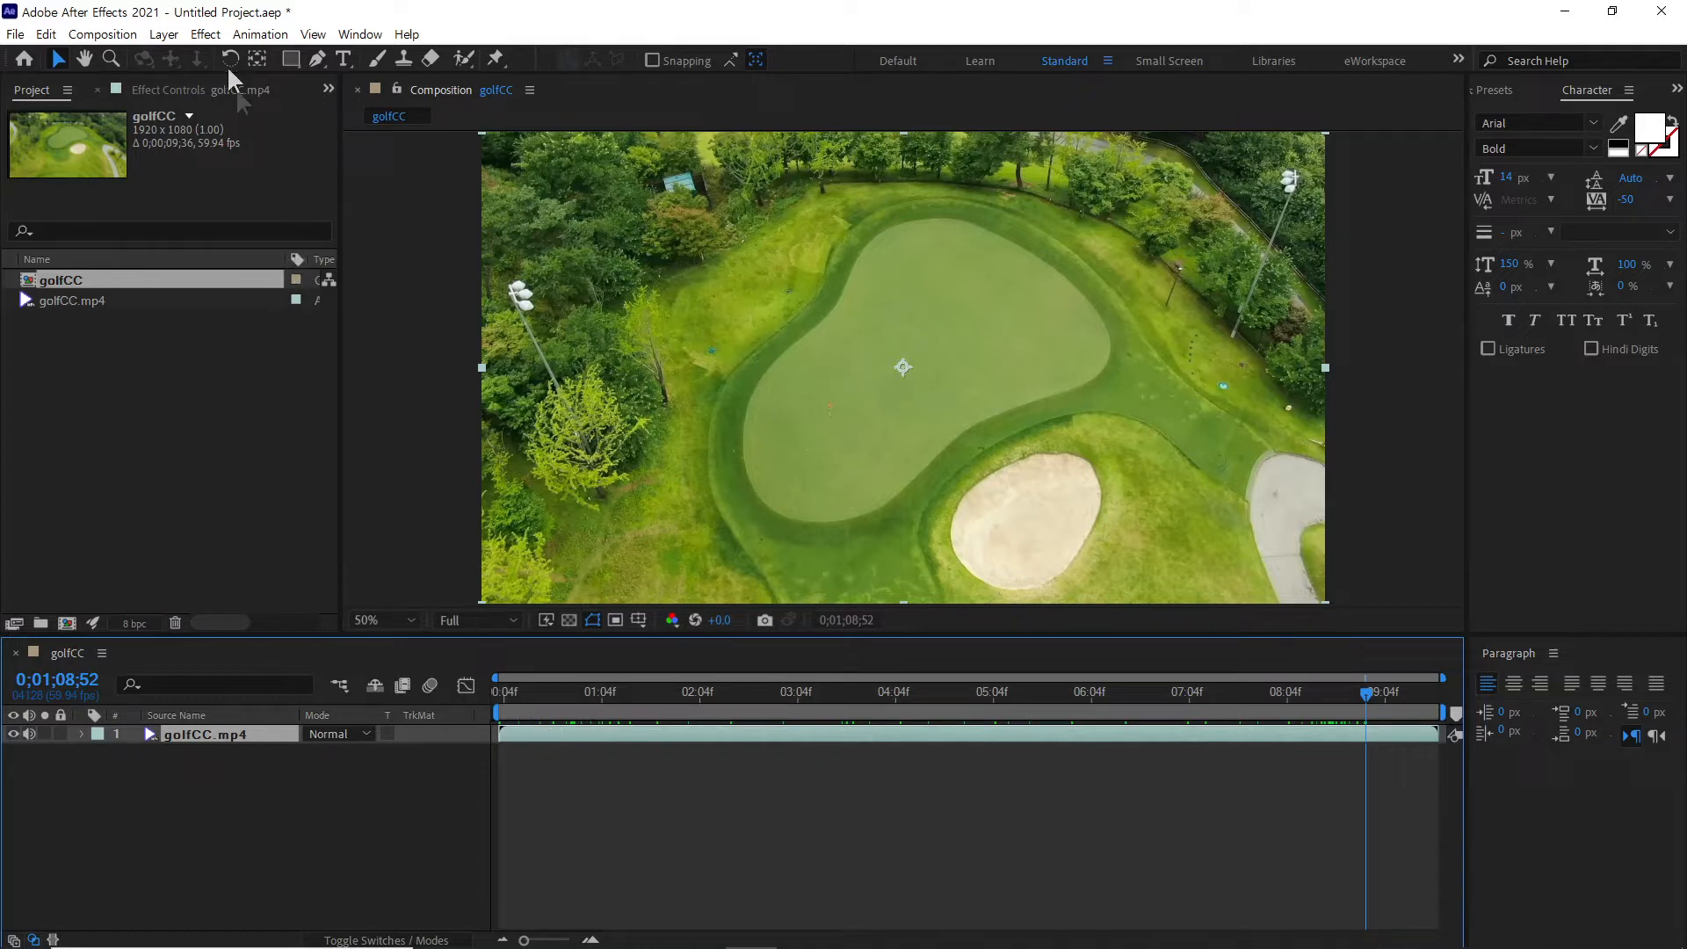
Run Track Camera on the golfCC.mp4 layer to analyze and solve its 3D track points
click(205, 34)
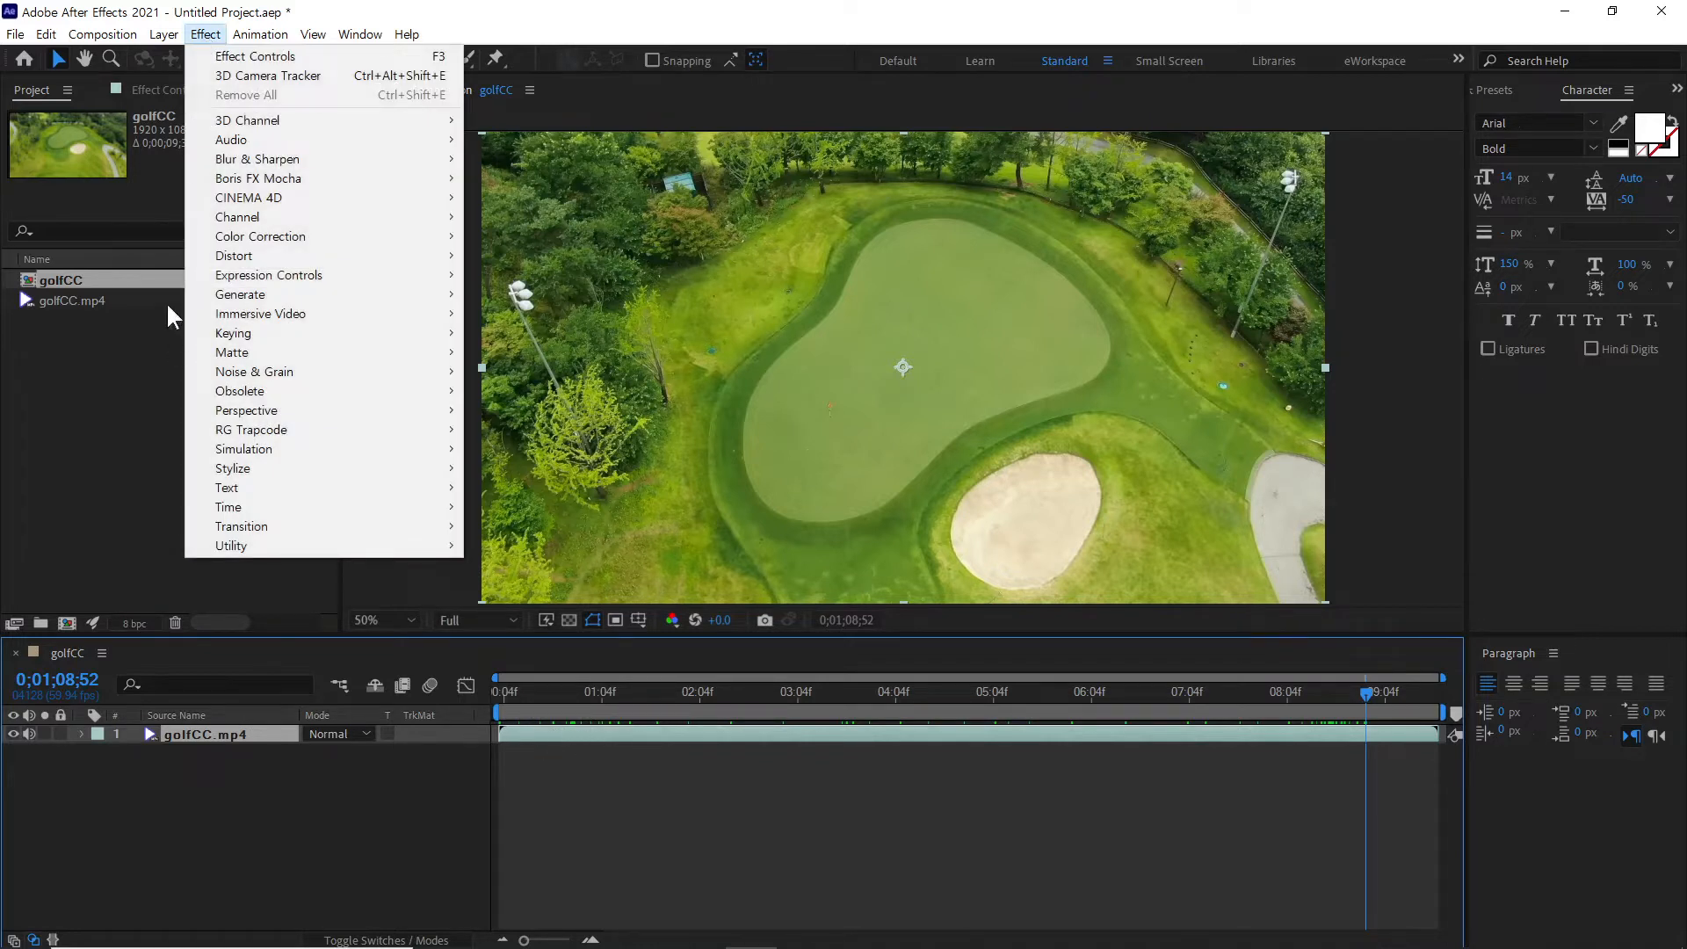
mouse_move(264, 413)
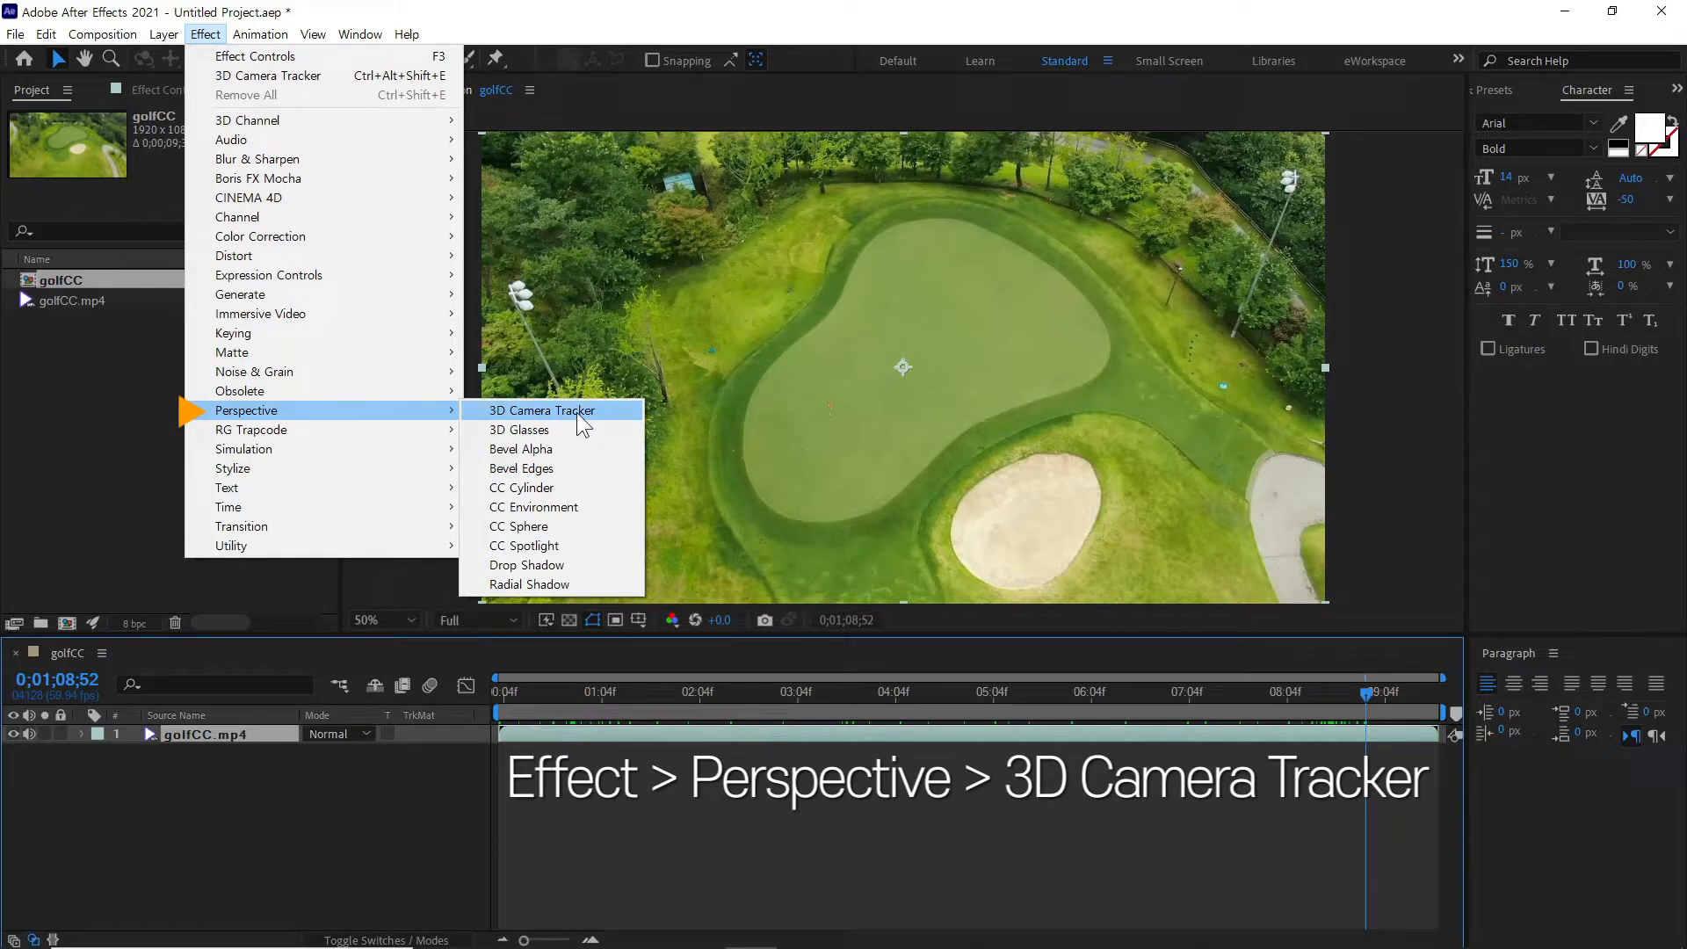
click(571, 735)
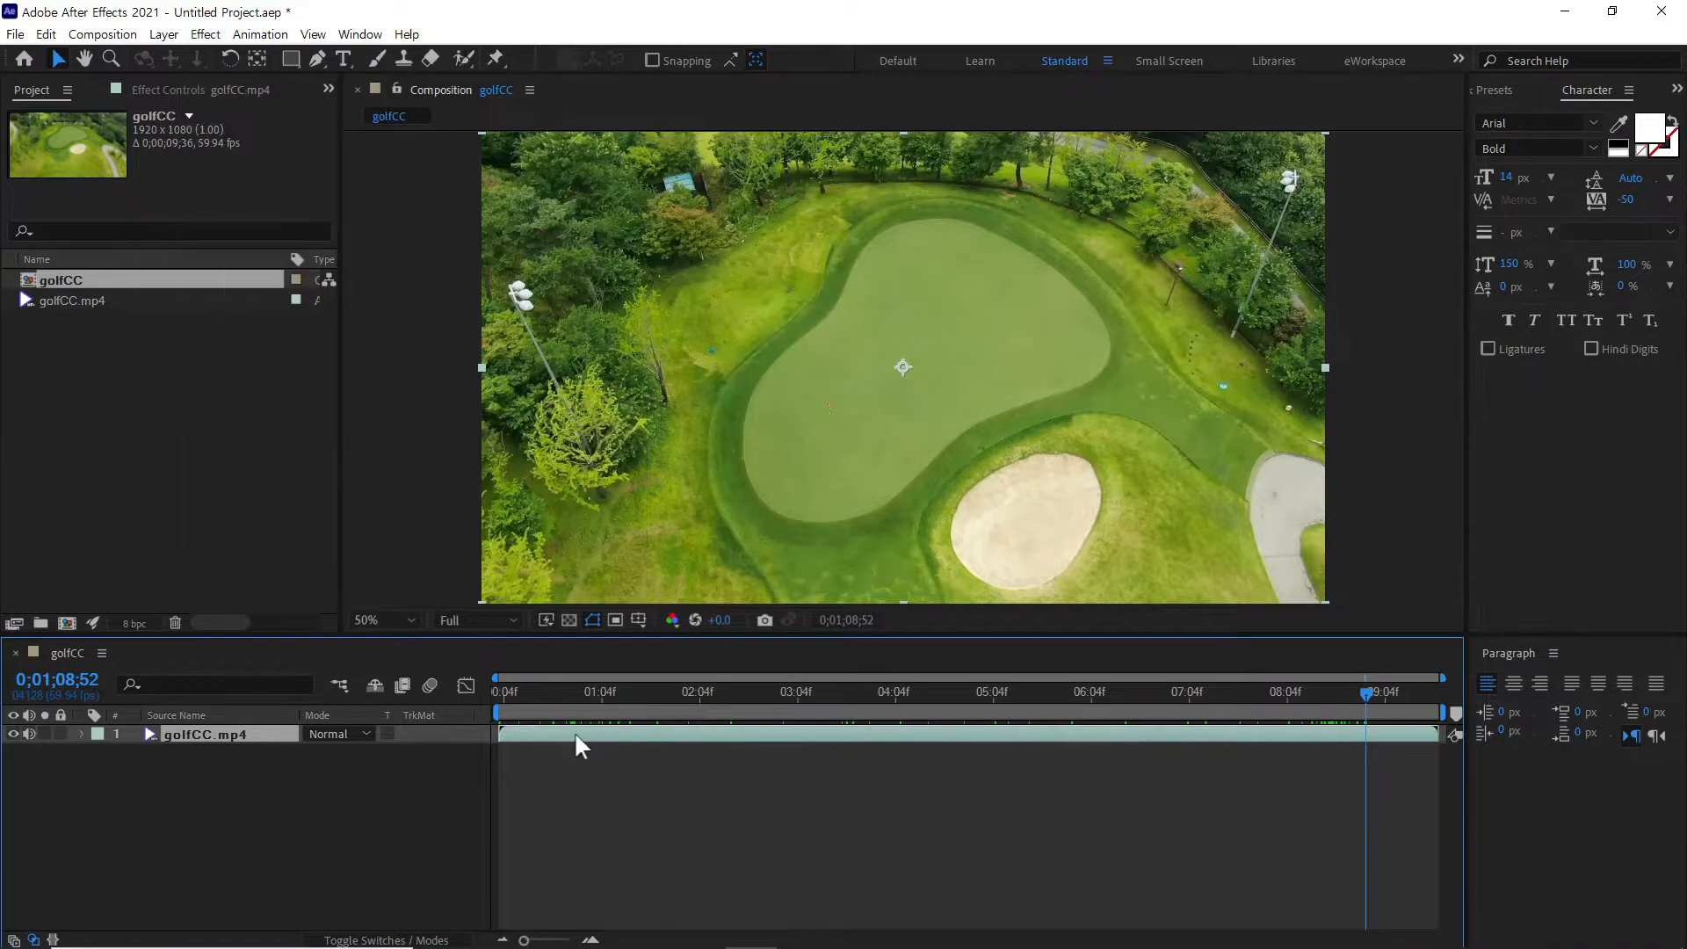
right_click(525, 743)
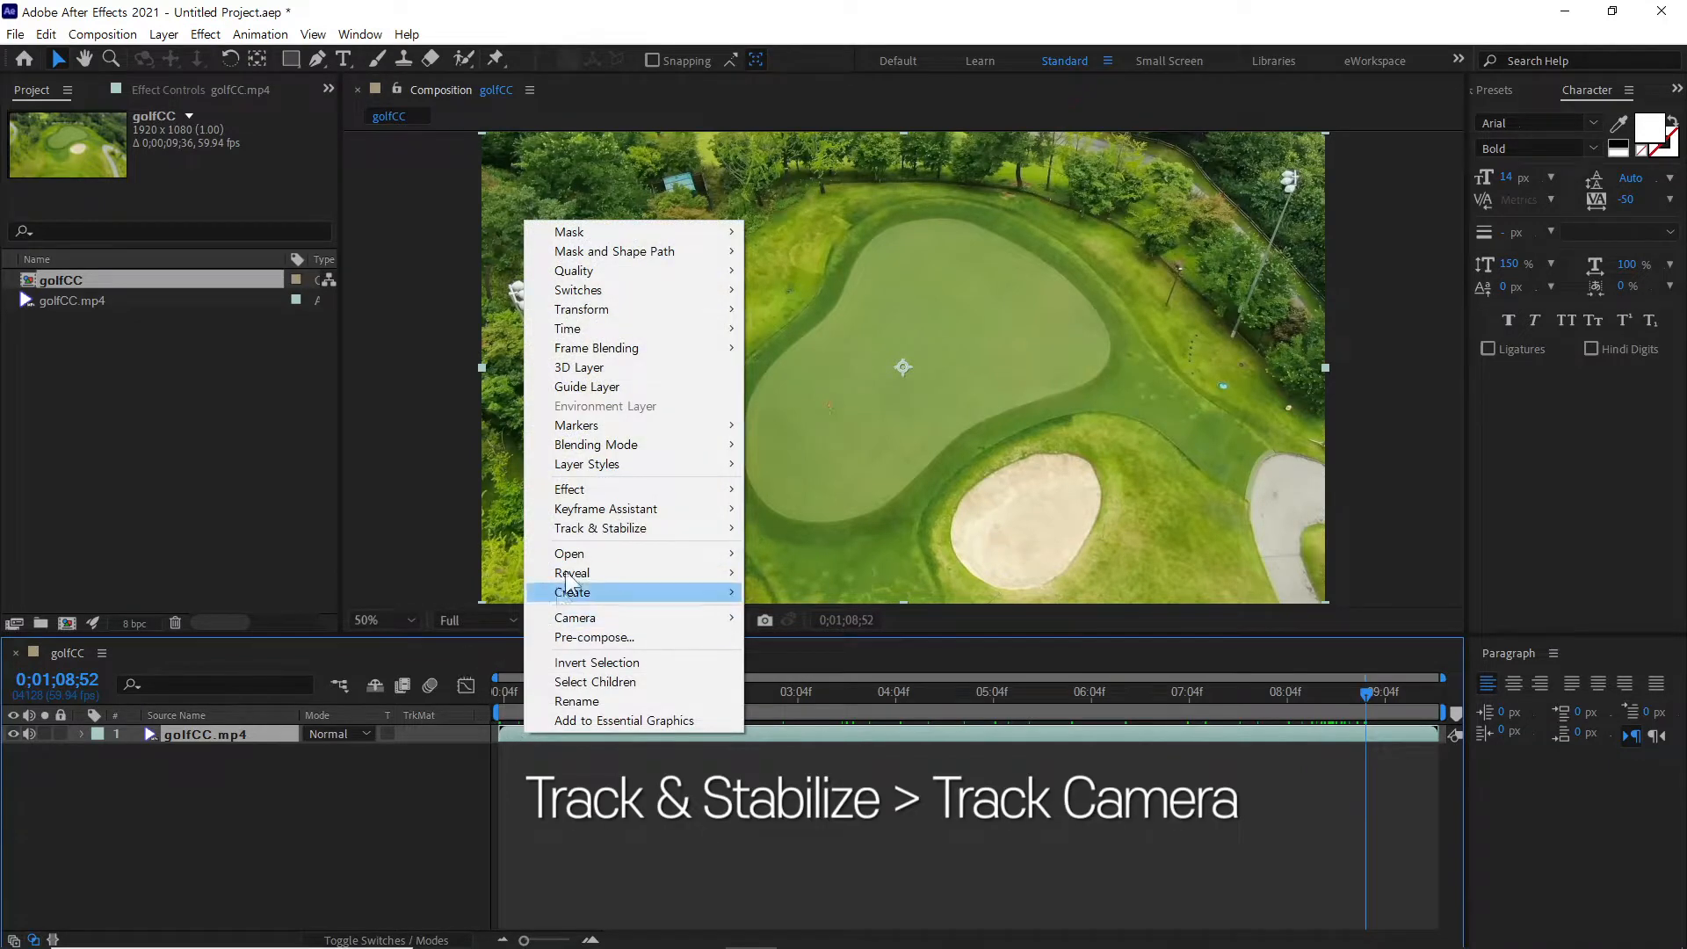
mouse_move(615, 529)
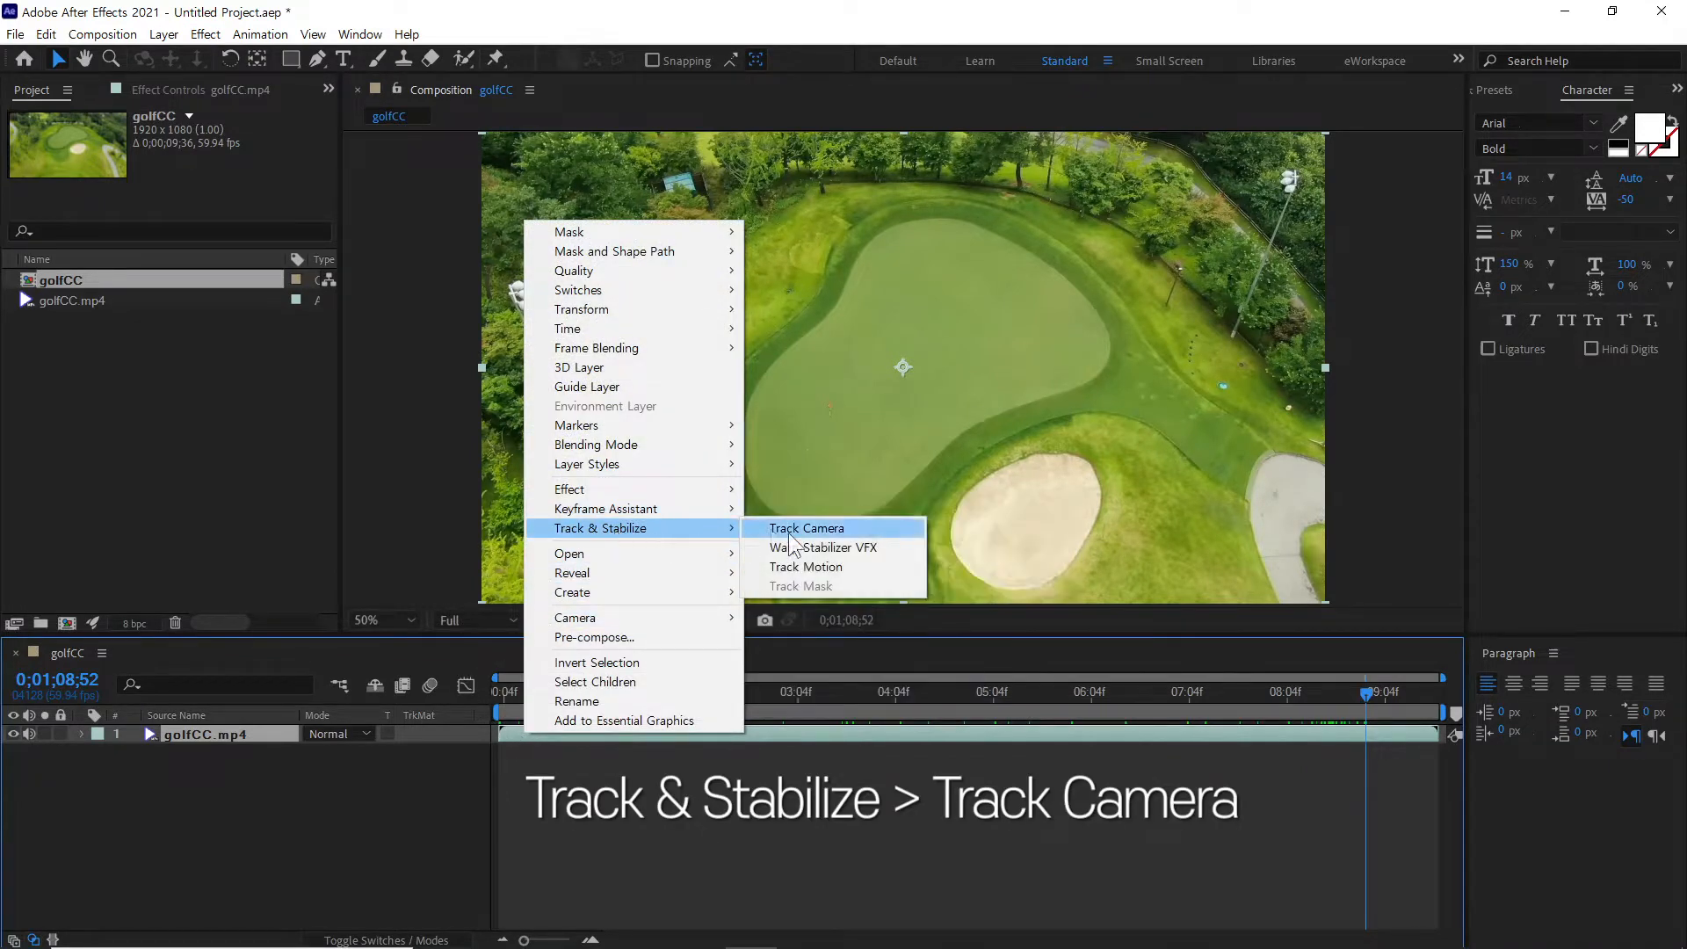
click(841, 527)
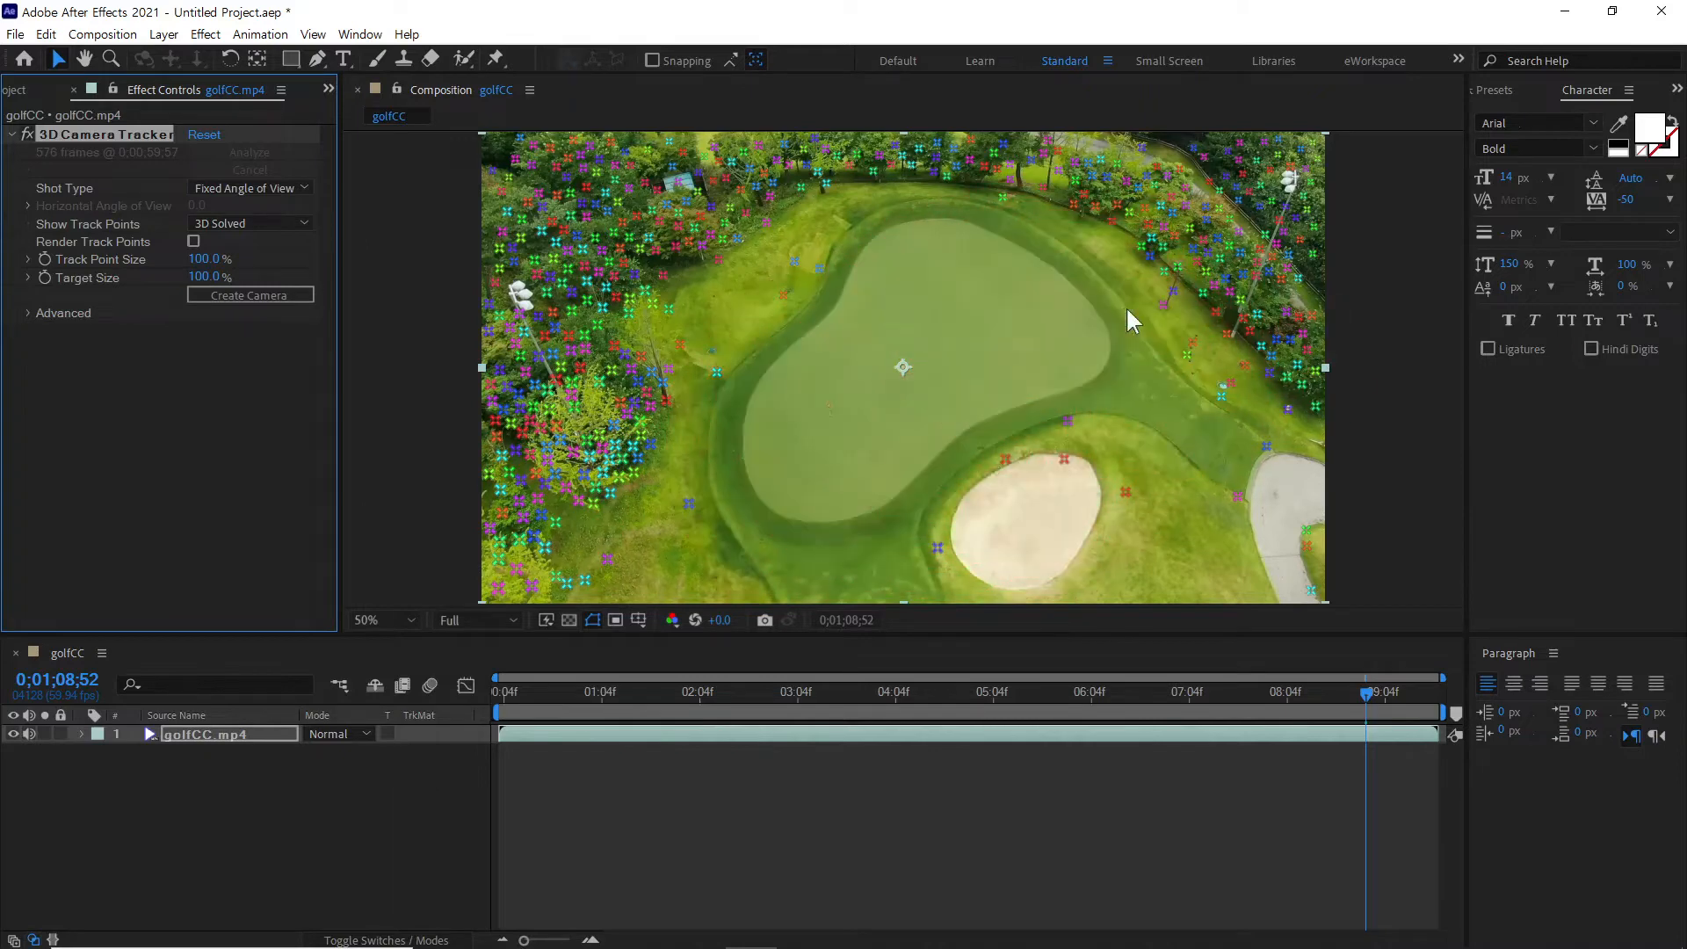
Examine up close the three track points that define the target plane at the edge of the sand bunker
key(.)
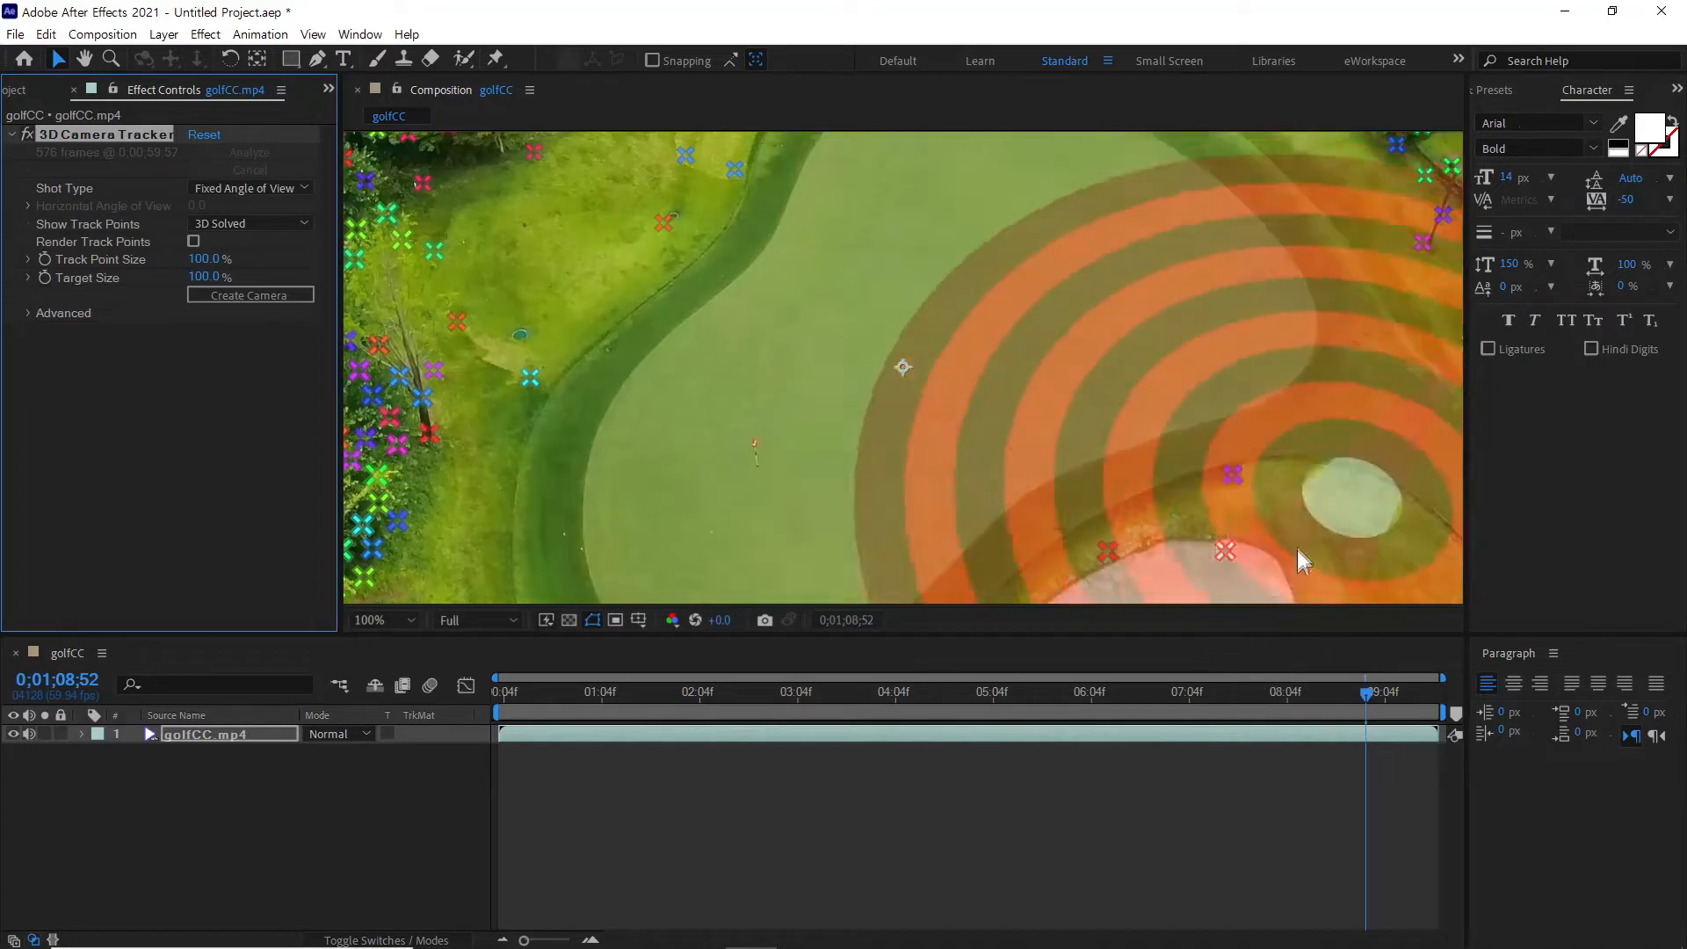
key(h)
drag(1297, 551, 1057, 353)
key(v)
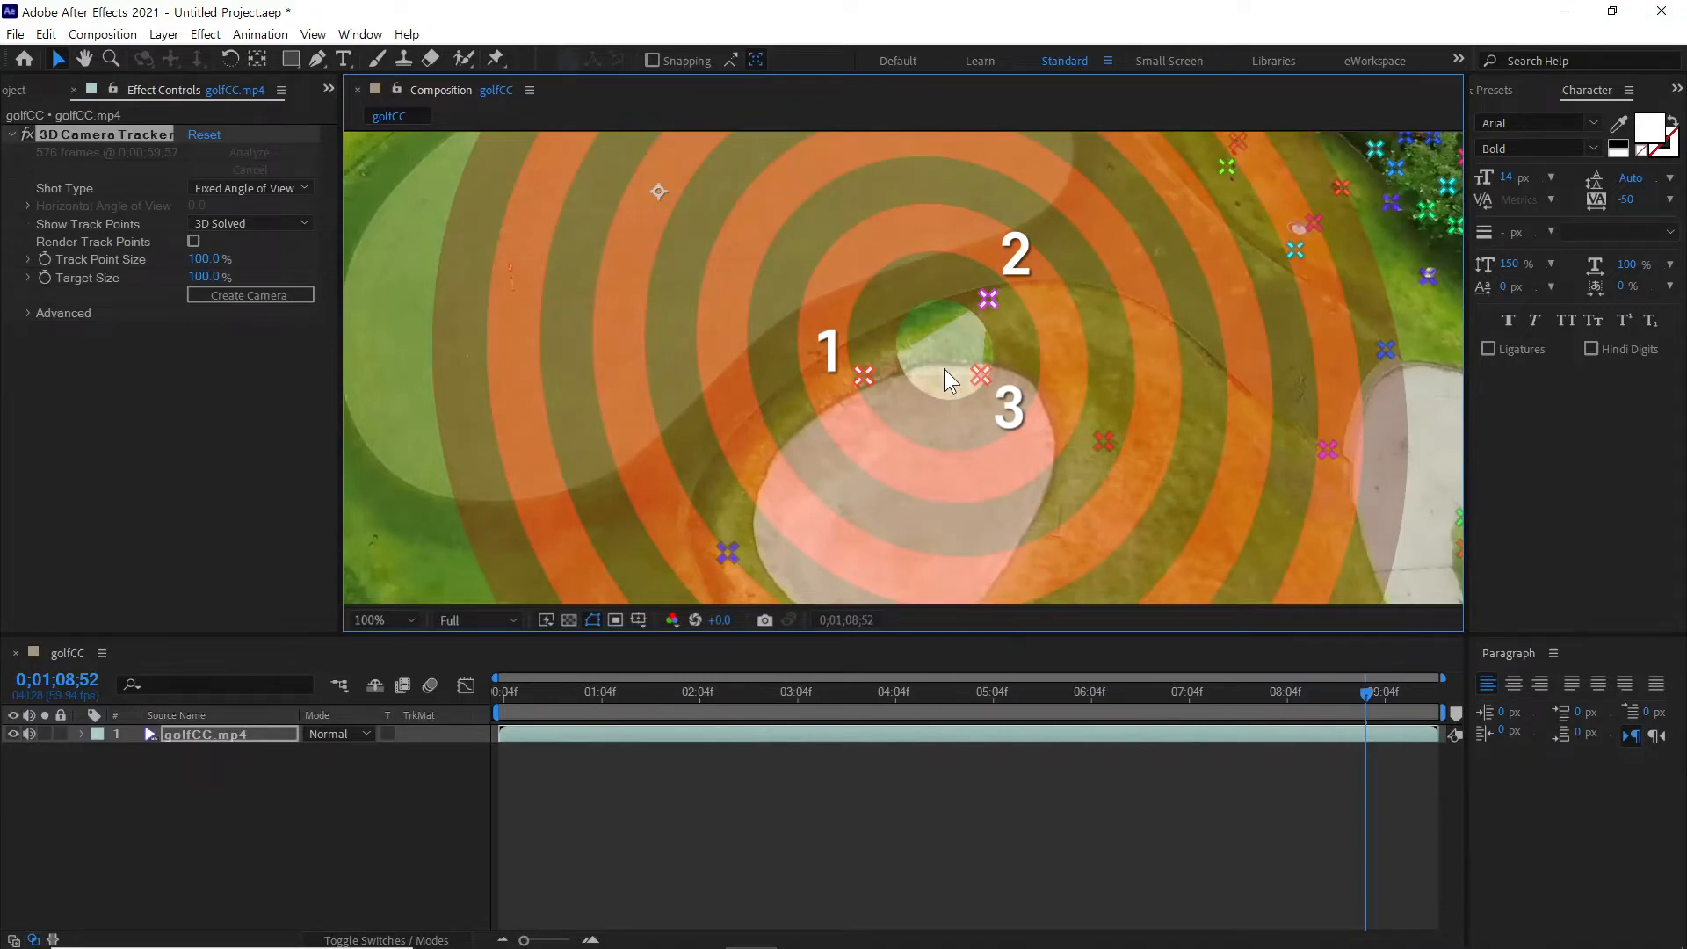
key(comma)
key(comma)
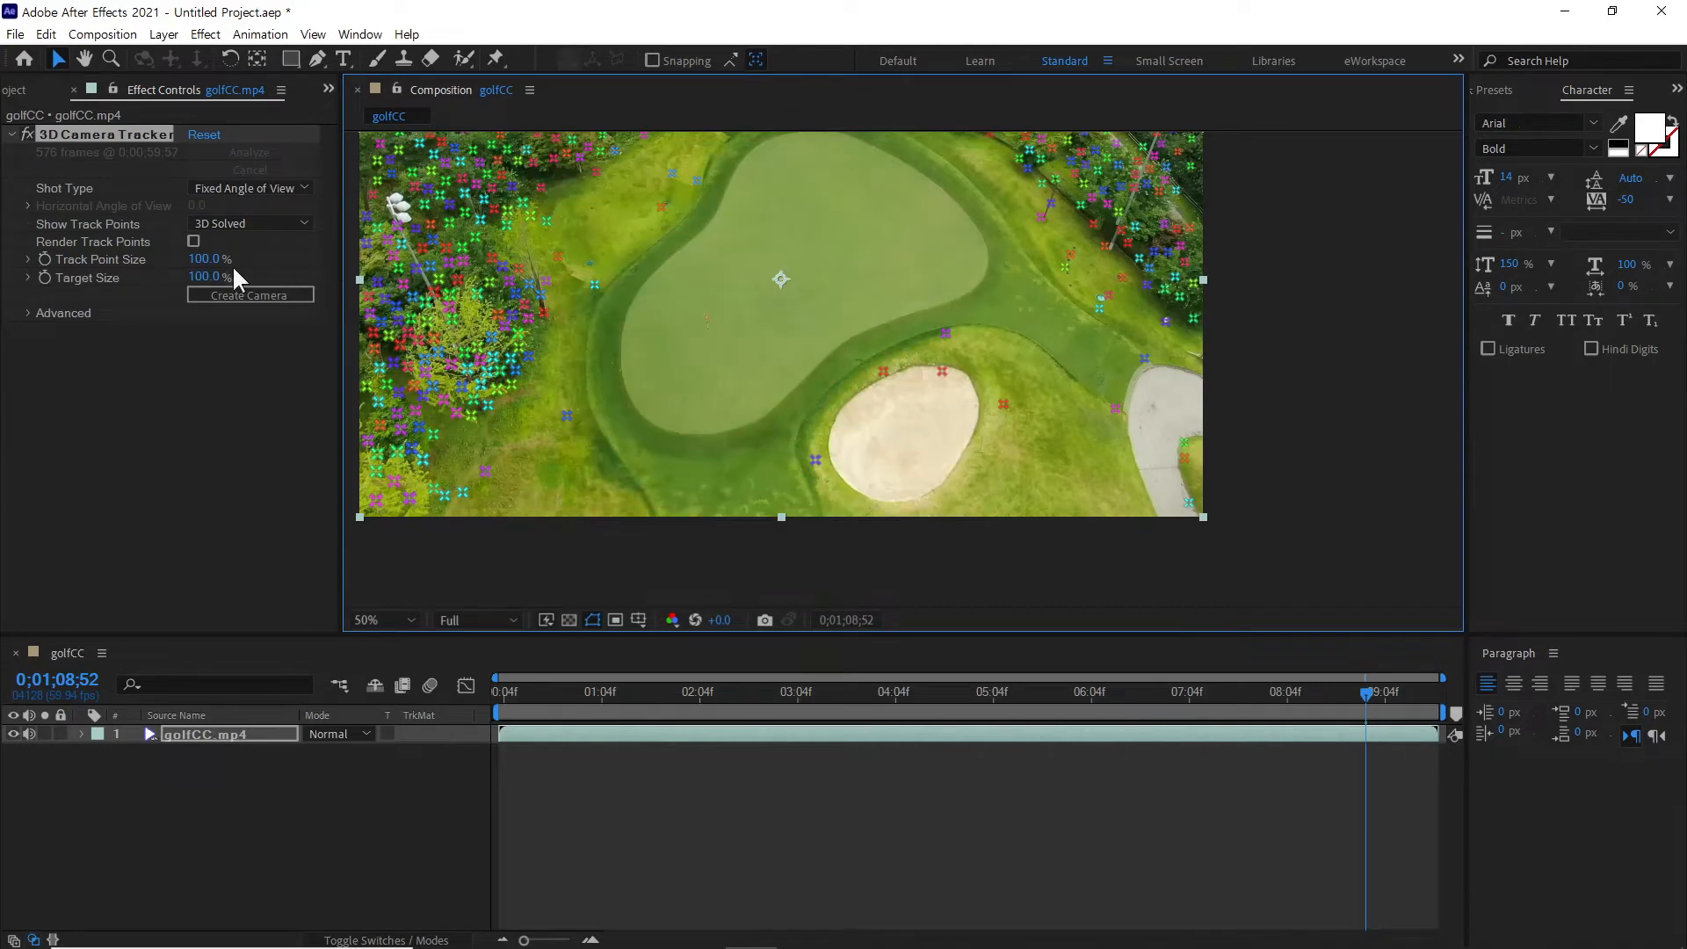
Set the 3D Camera Tracker's Track Point Size to 100% and its Target Size to 50%
drag(207, 278, 145, 277)
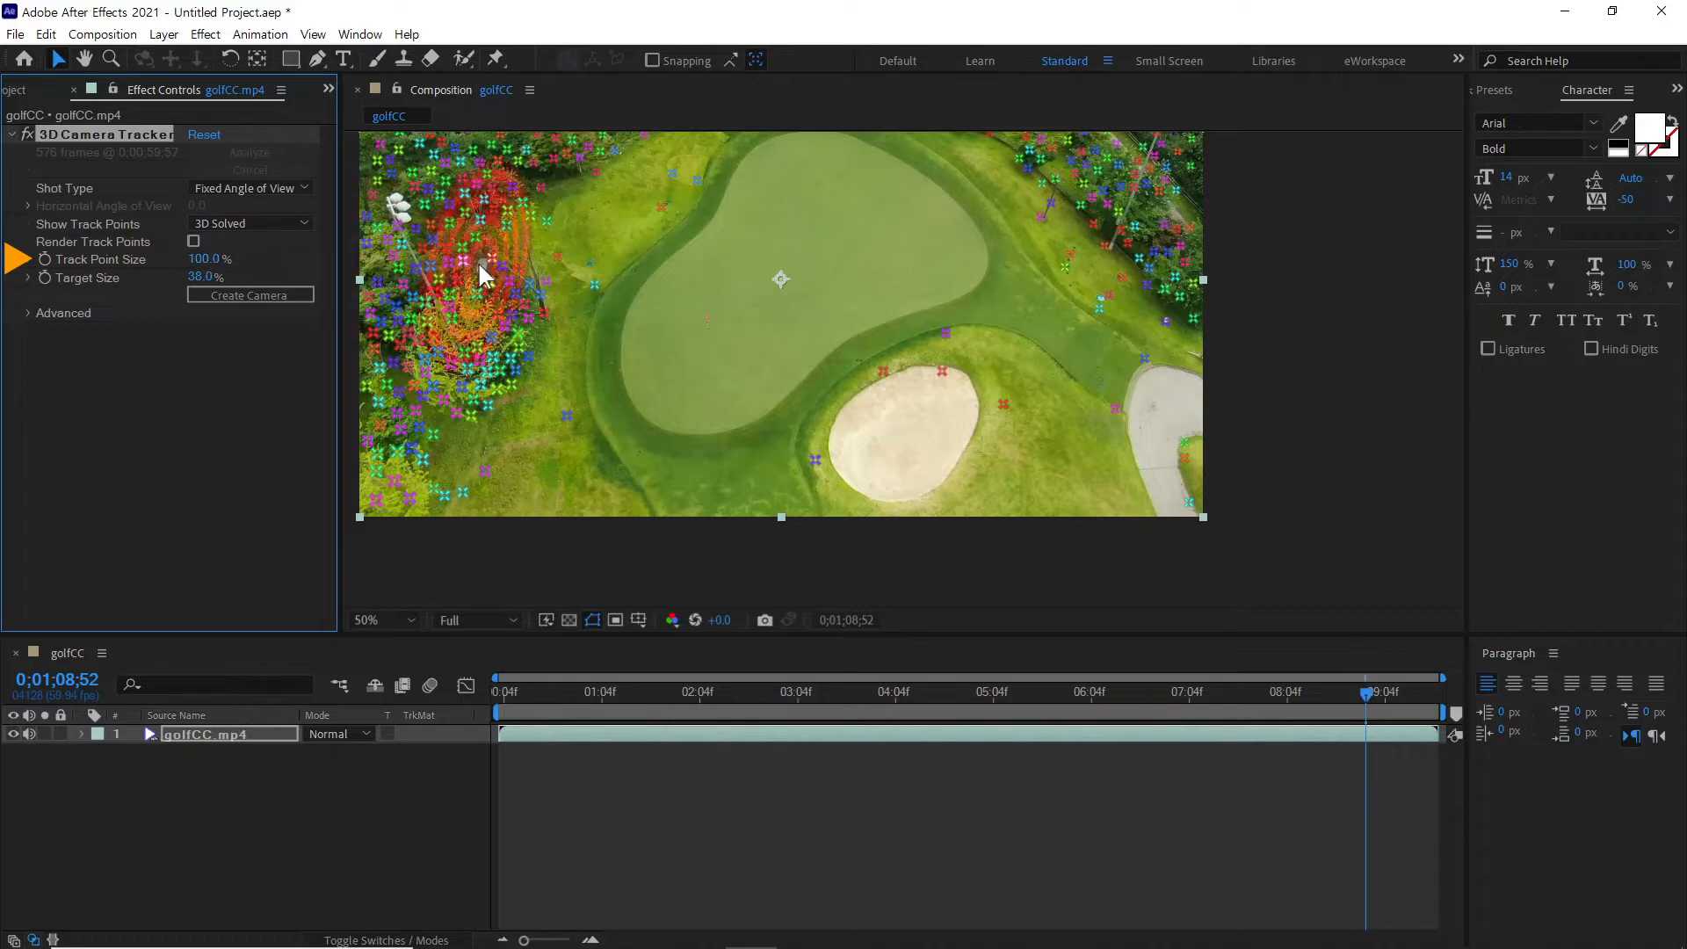
drag(207, 261, 255, 279)
click(211, 257)
text(100)
key(Return)
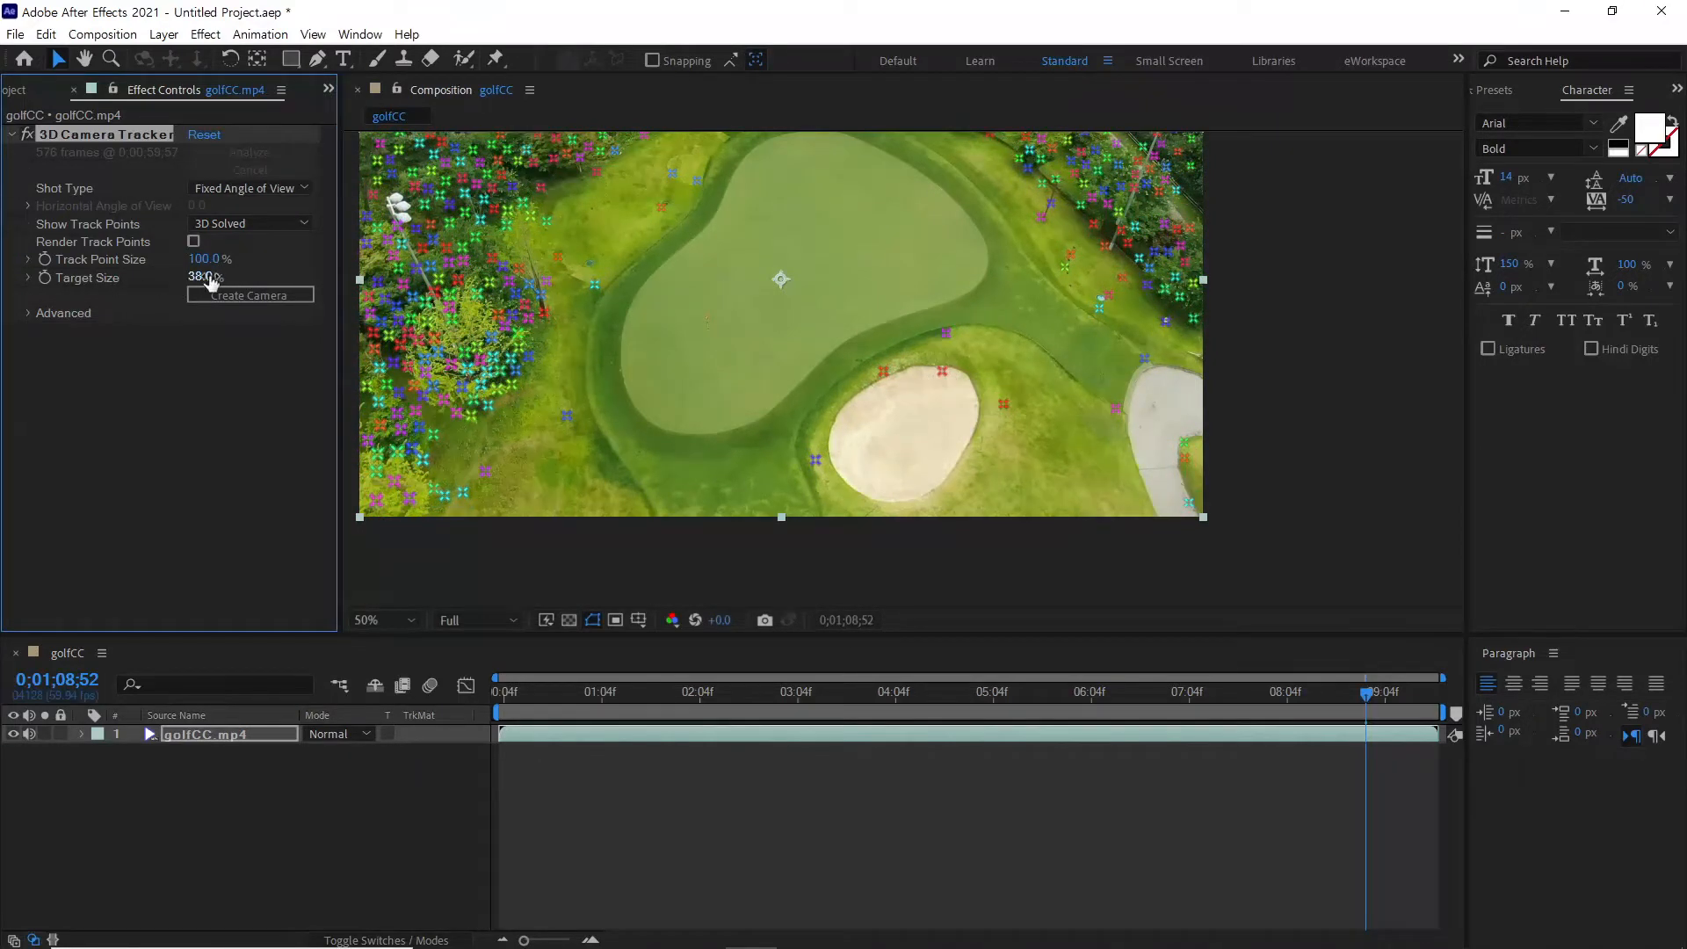
click(199, 277)
text(50)
key(Return)
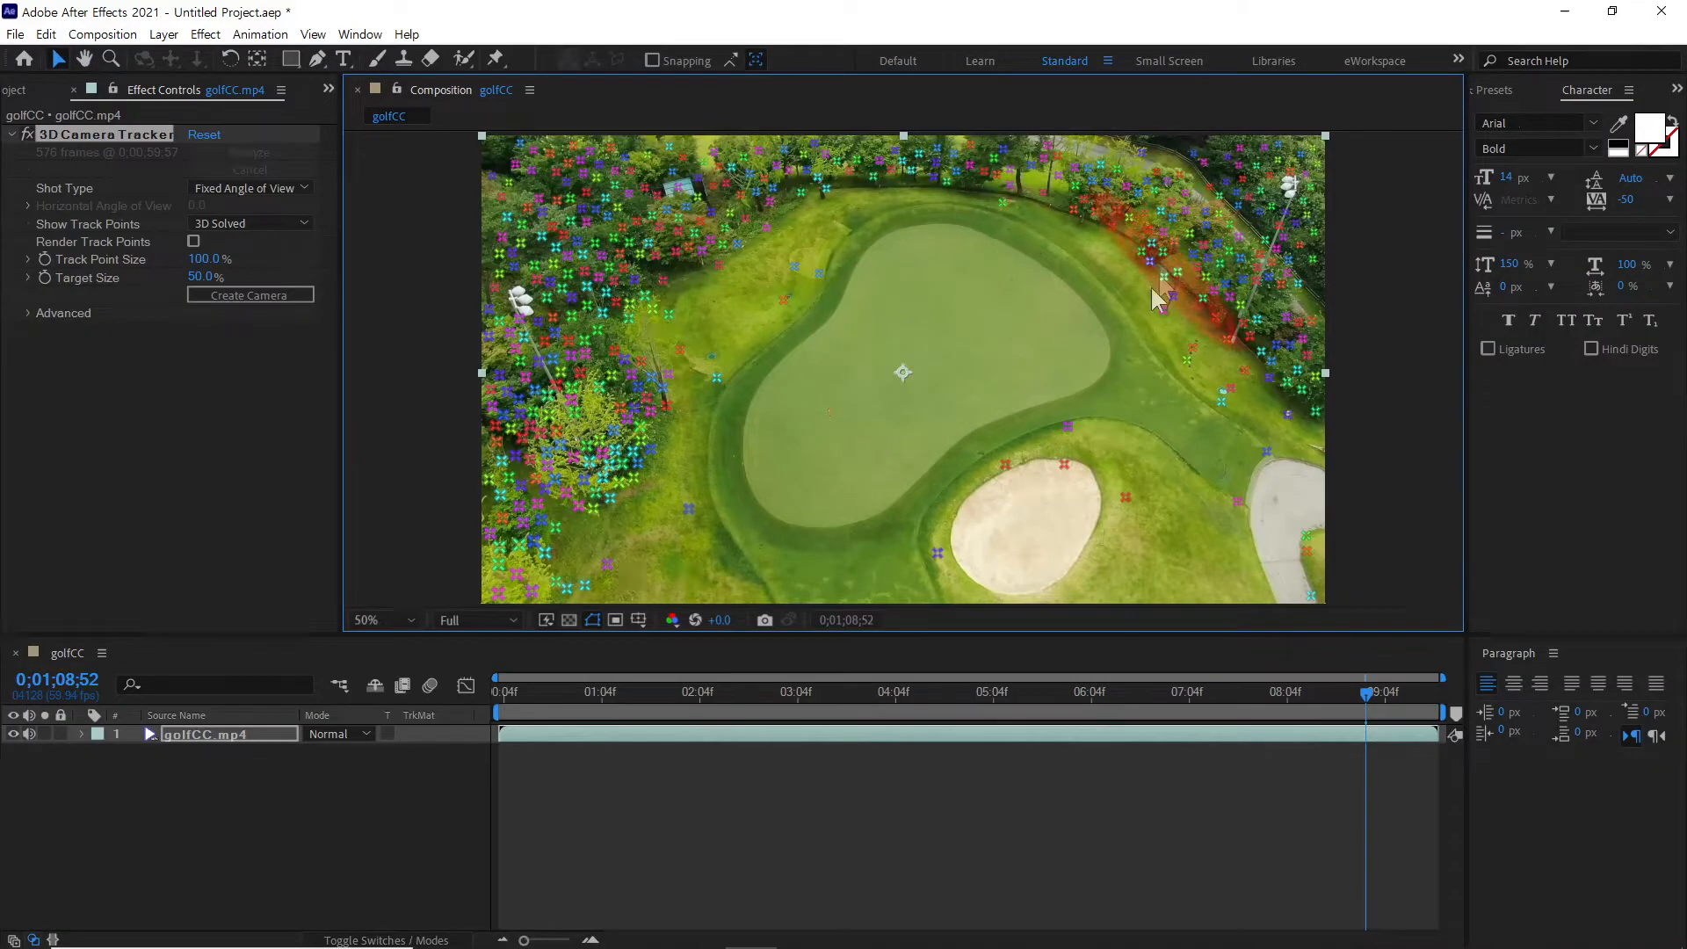
At 0;01;09;03, select the three track points whose target lies flat on the green and create a text layer and camera from them
drag(1367, 699, 849, 696)
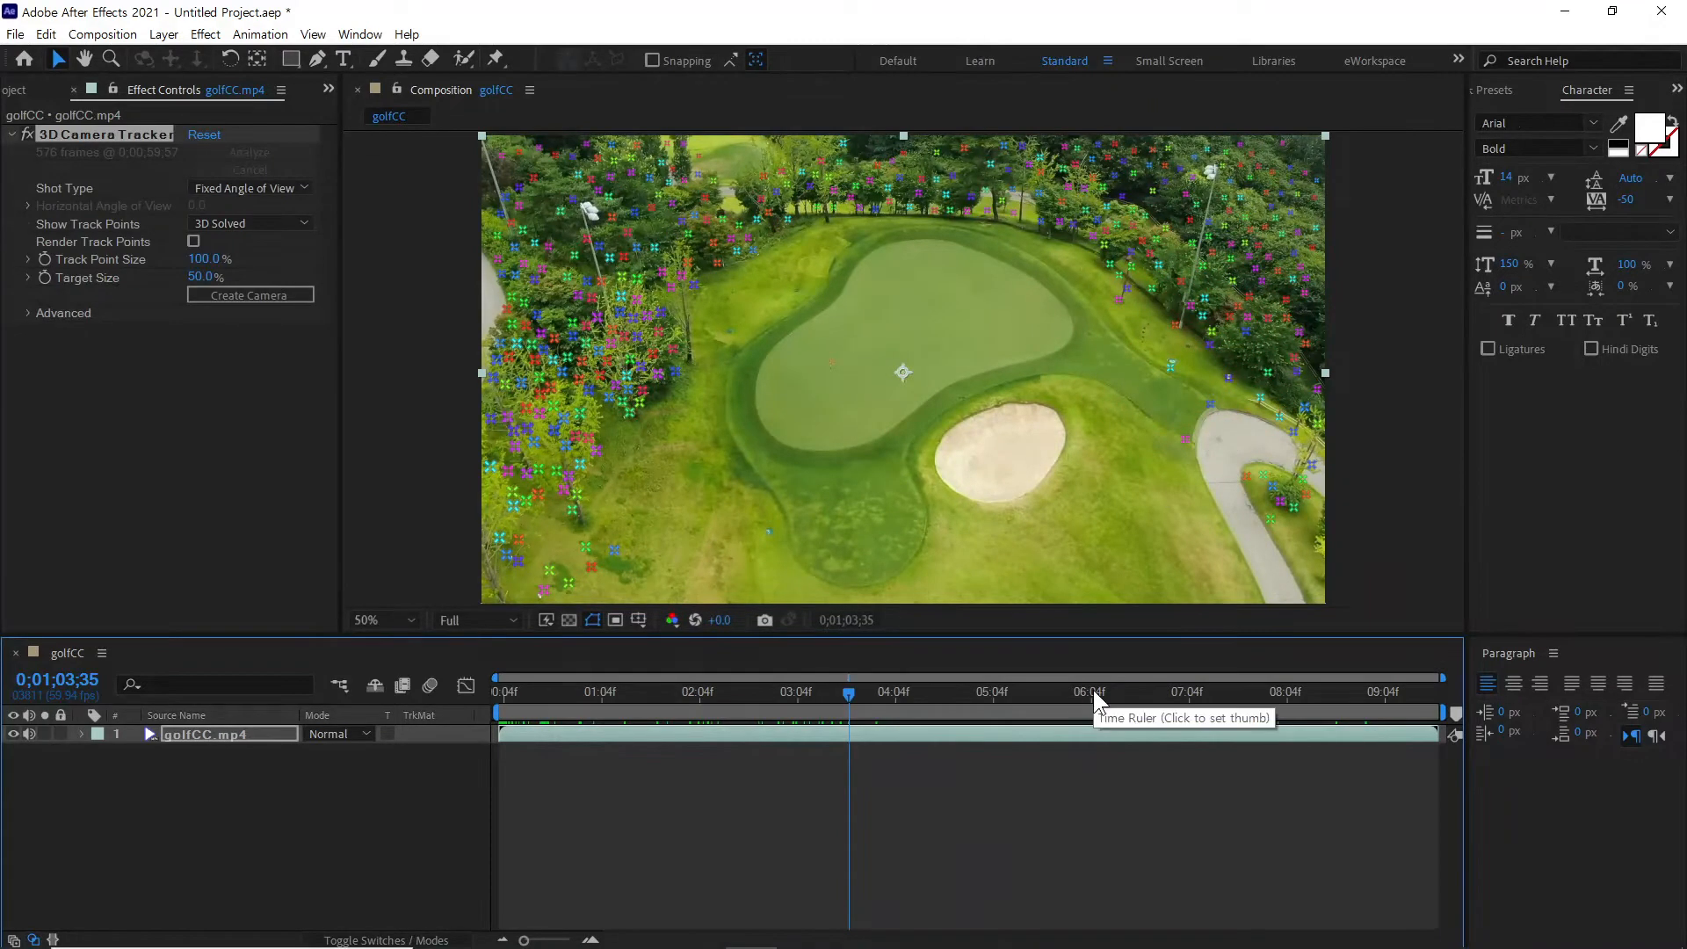
mouse_move(1379, 694)
mouse_down()
mouse_move(1448, 694)
mouse_move(1345, 716)
mouse_move(1383, 708)
mouse_up()
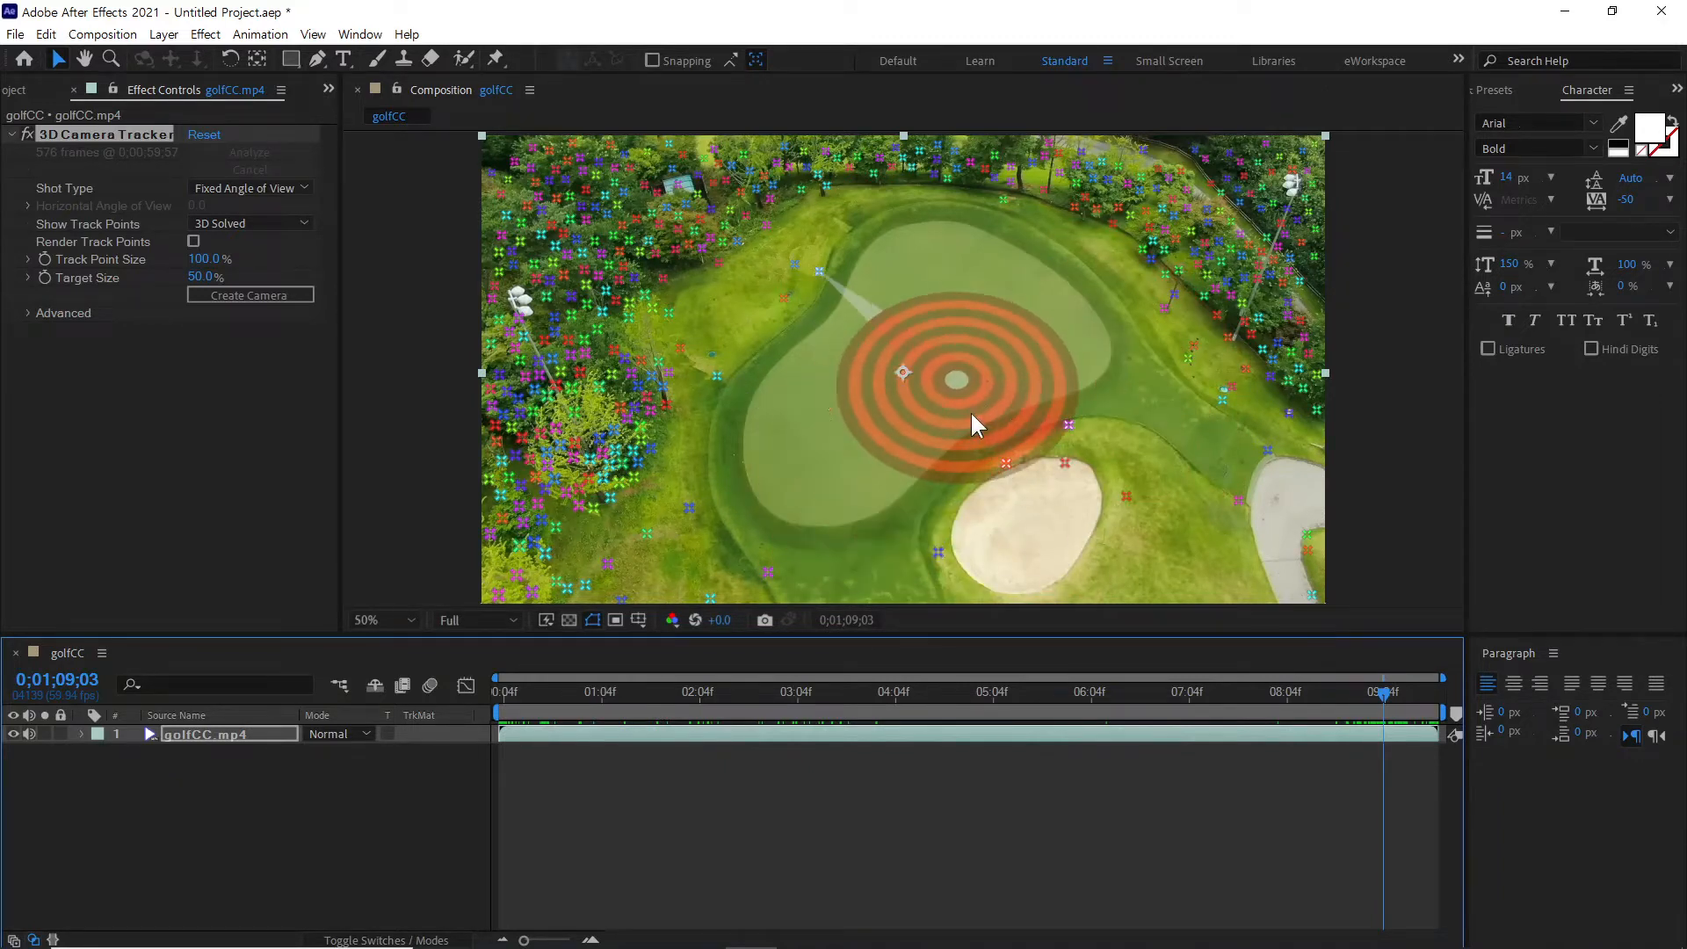
mouse_move(1015, 369)
mouse_down()
mouse_move(1115, 404)
mouse_move(1119, 473)
mouse_move(1160, 490)
mouse_move(1151, 540)
mouse_move(936, 590)
mouse_move(863, 551)
mouse_move(882, 455)
mouse_move(991, 379)
mouse_up()
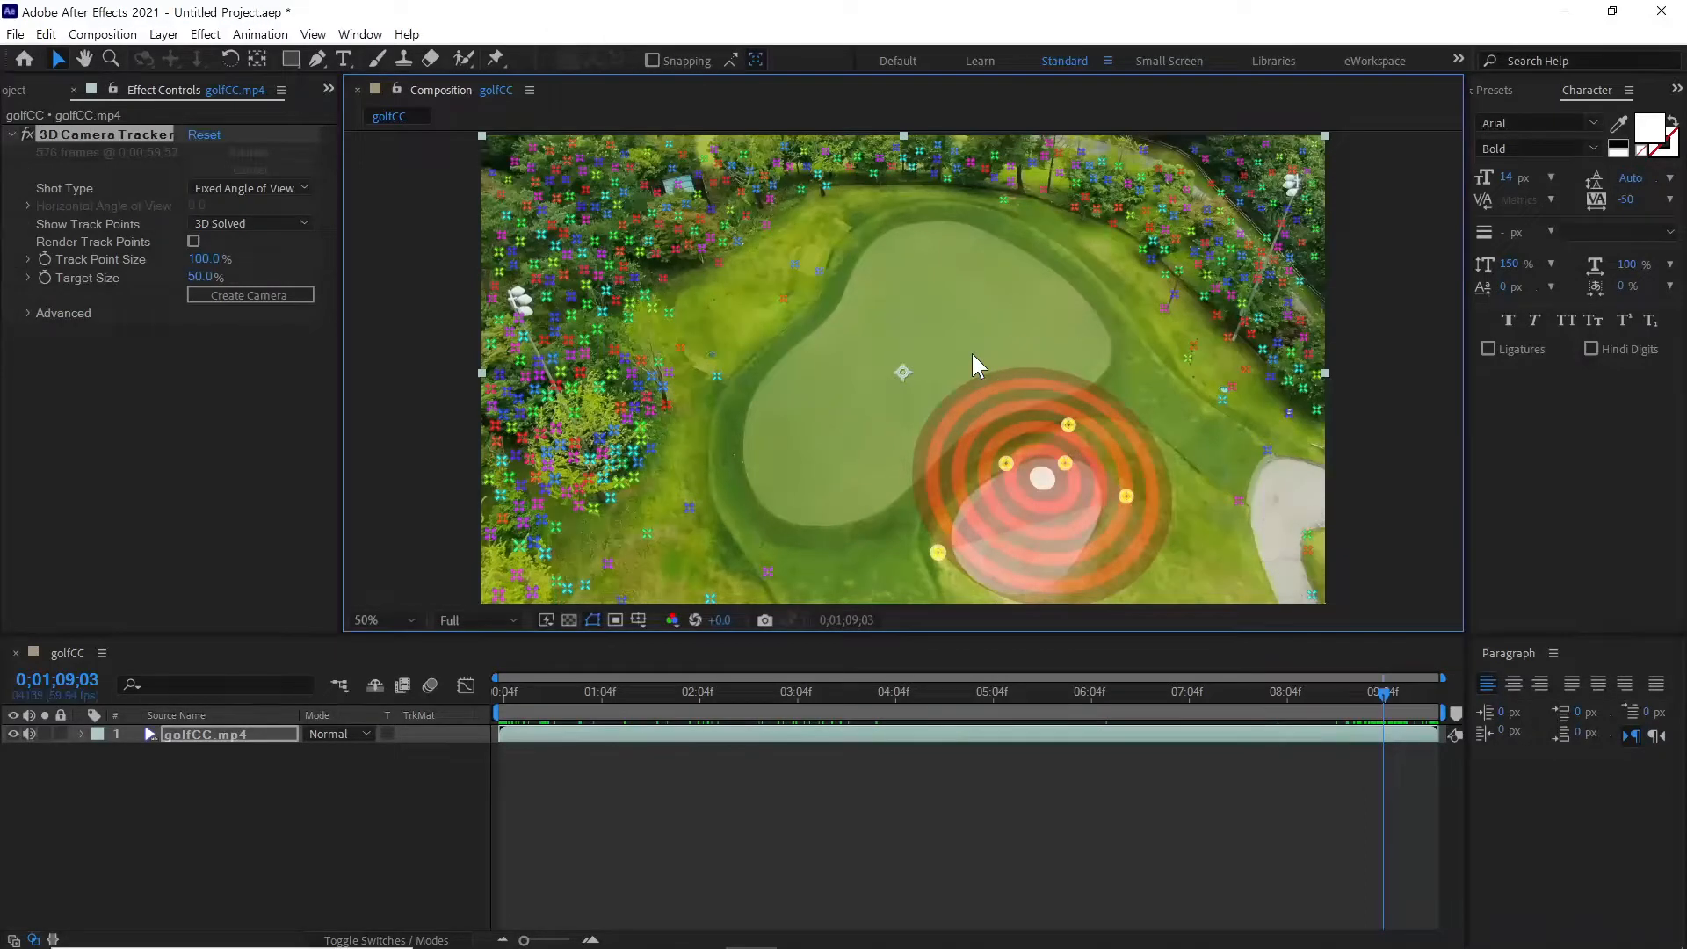
click(819, 225)
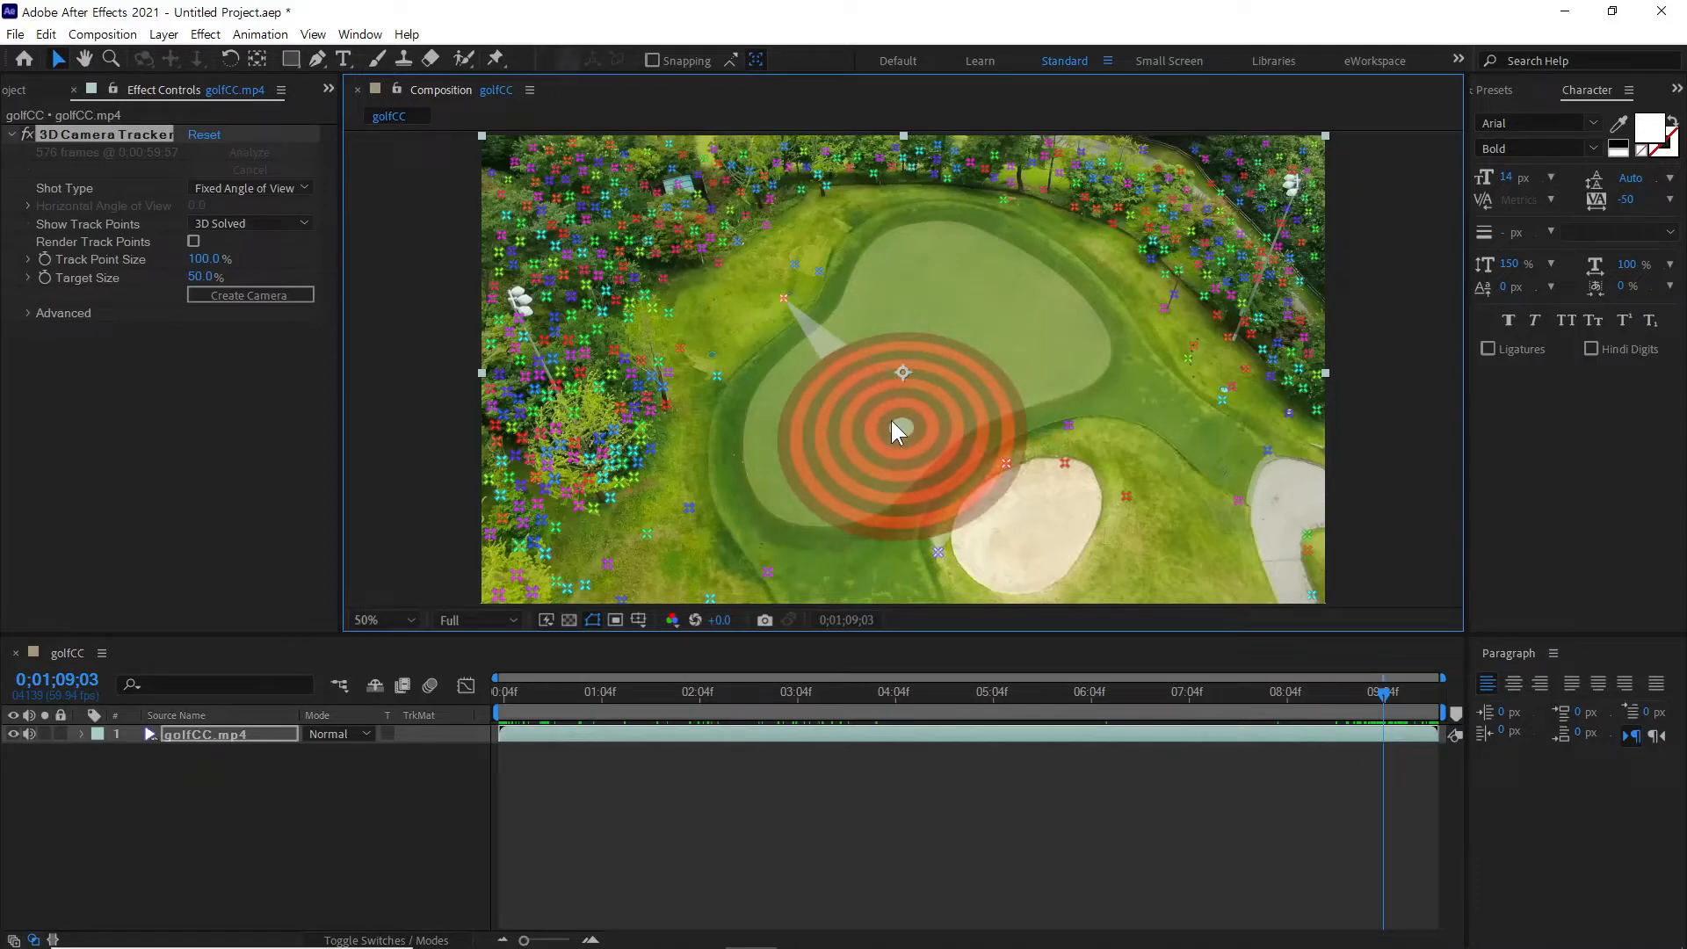
click(897, 431)
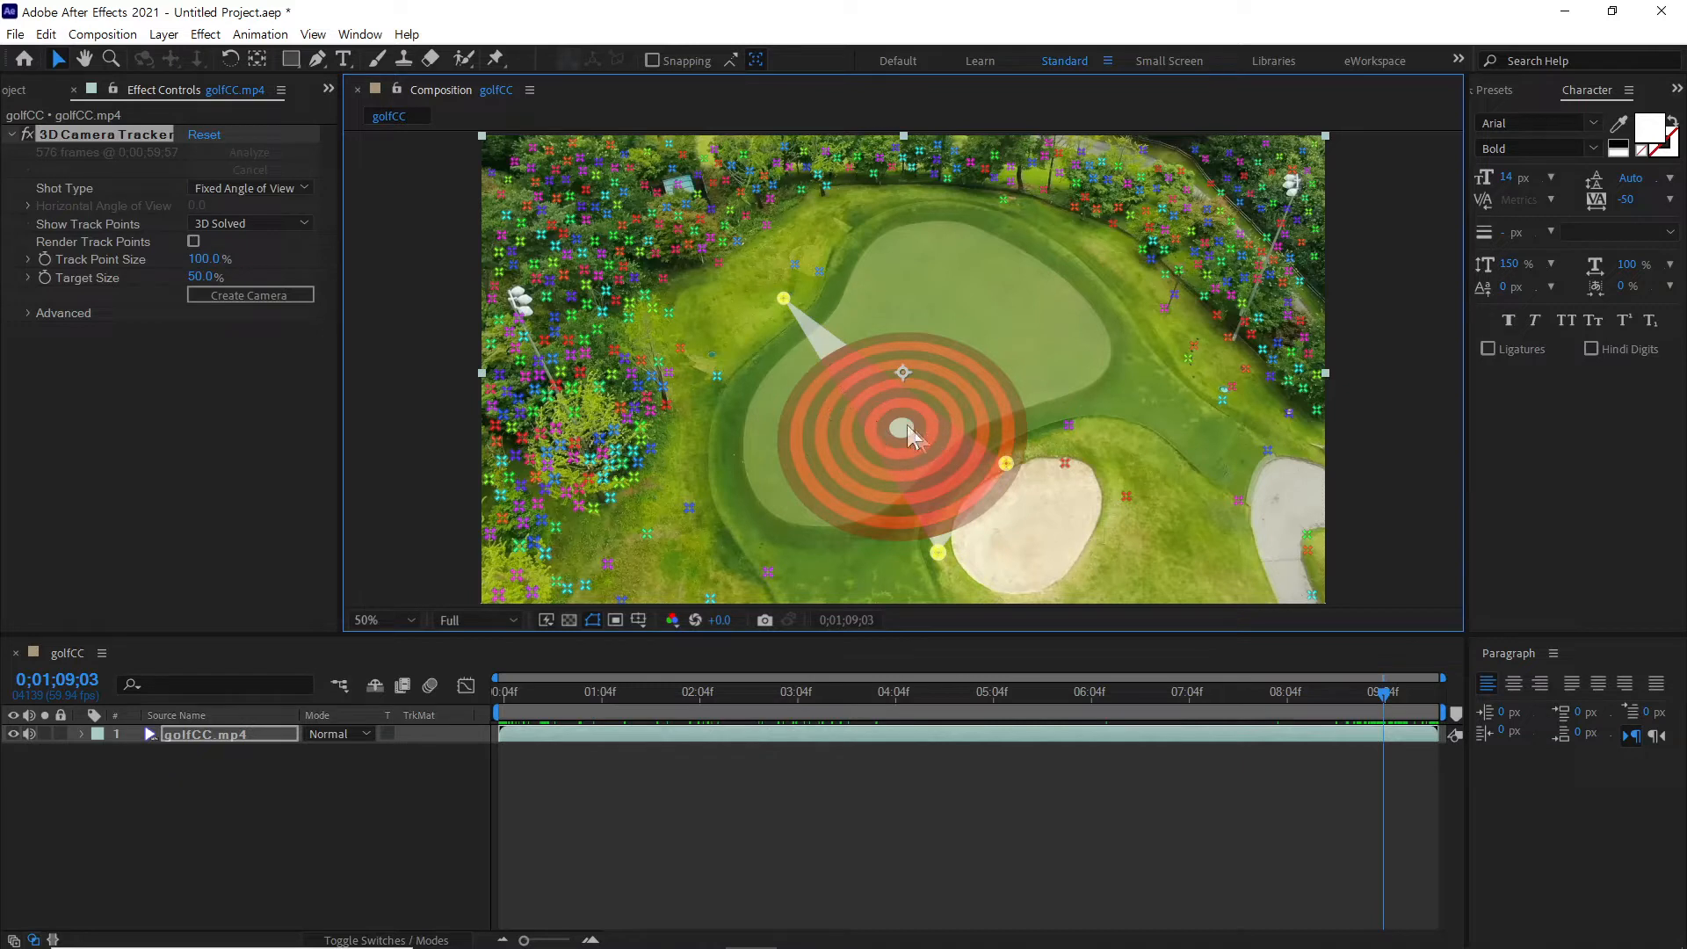
right_click(902, 423)
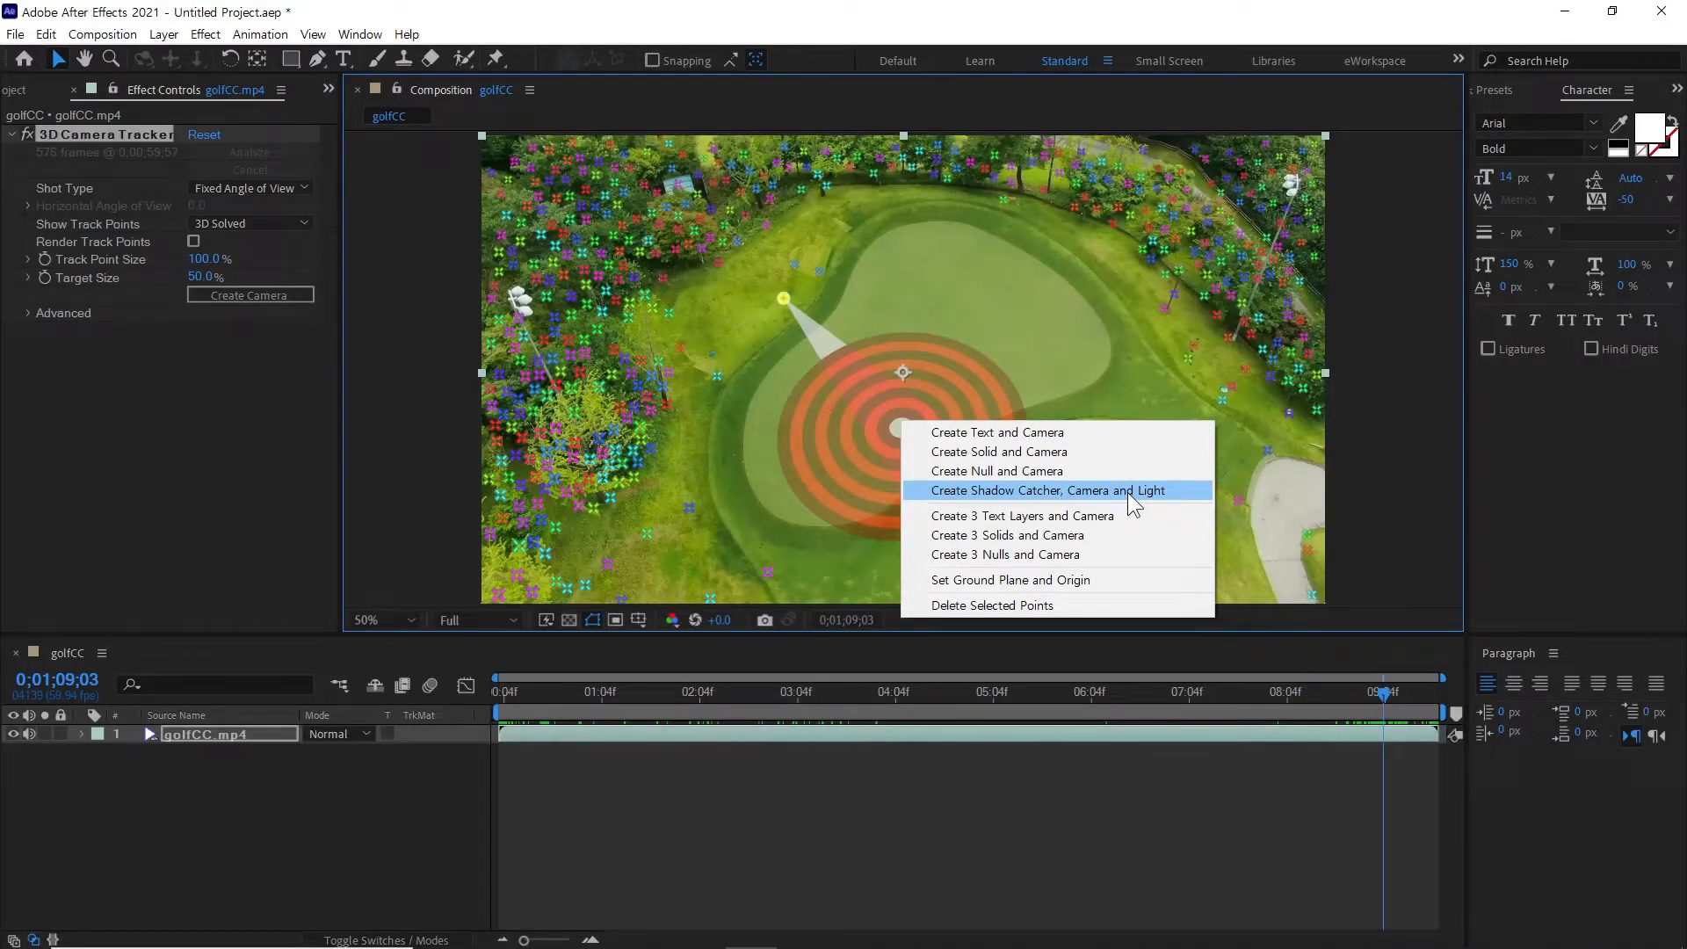
click(1067, 430)
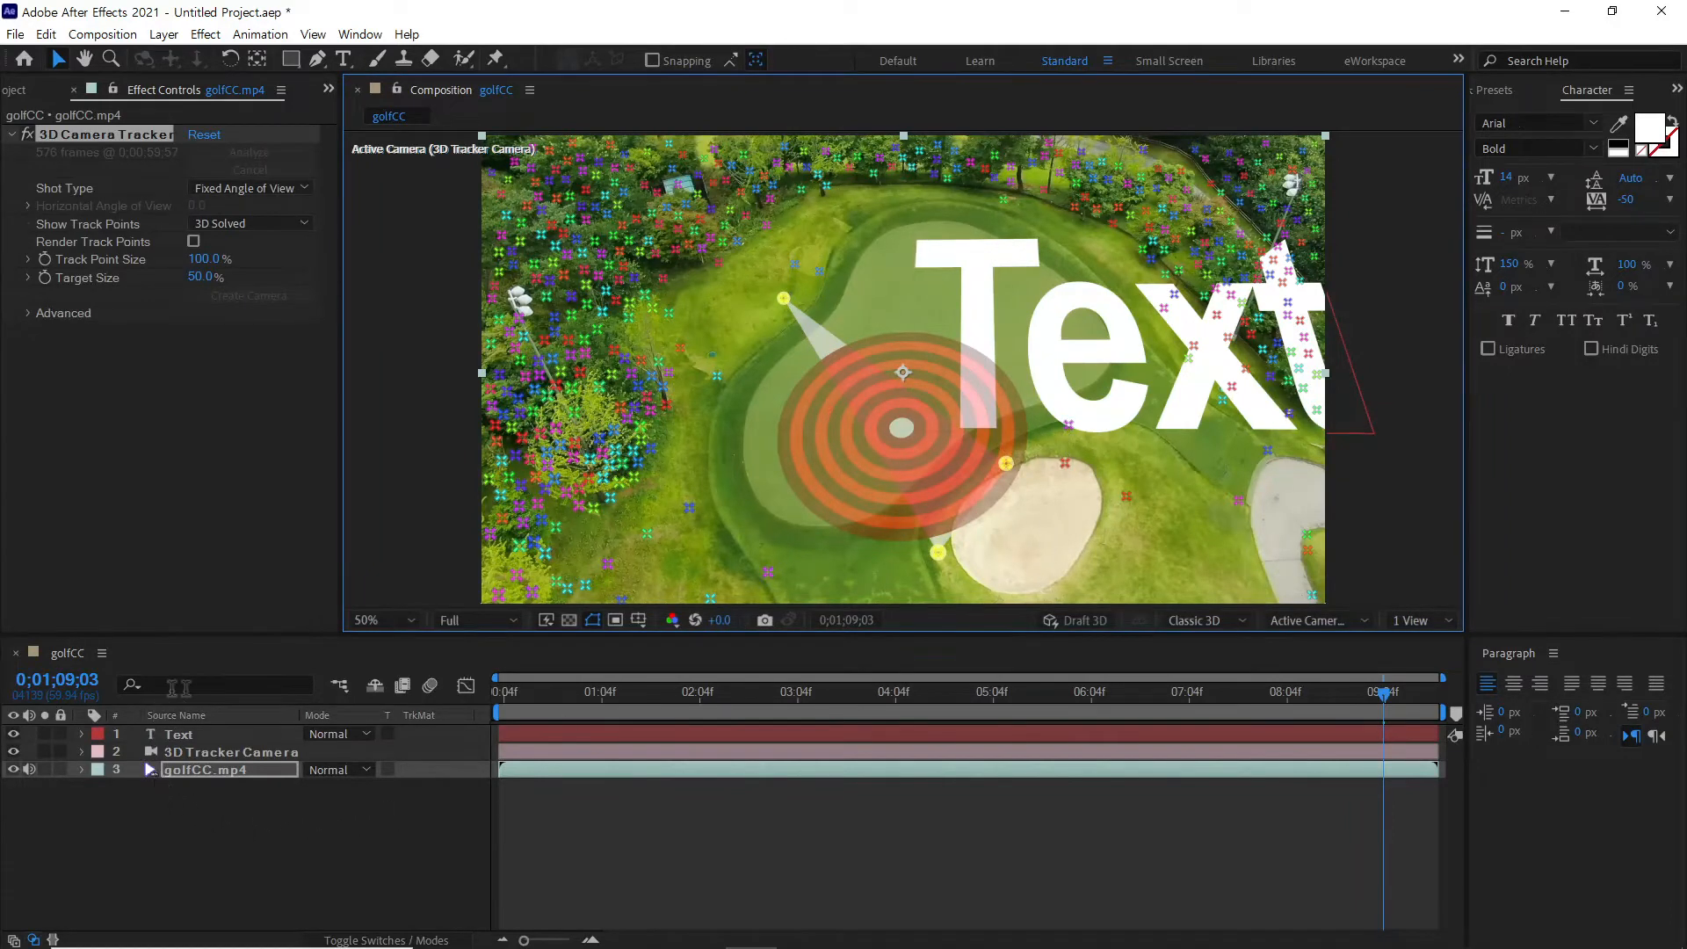
Set the font size of the new text layer to 3 px
click(177, 734)
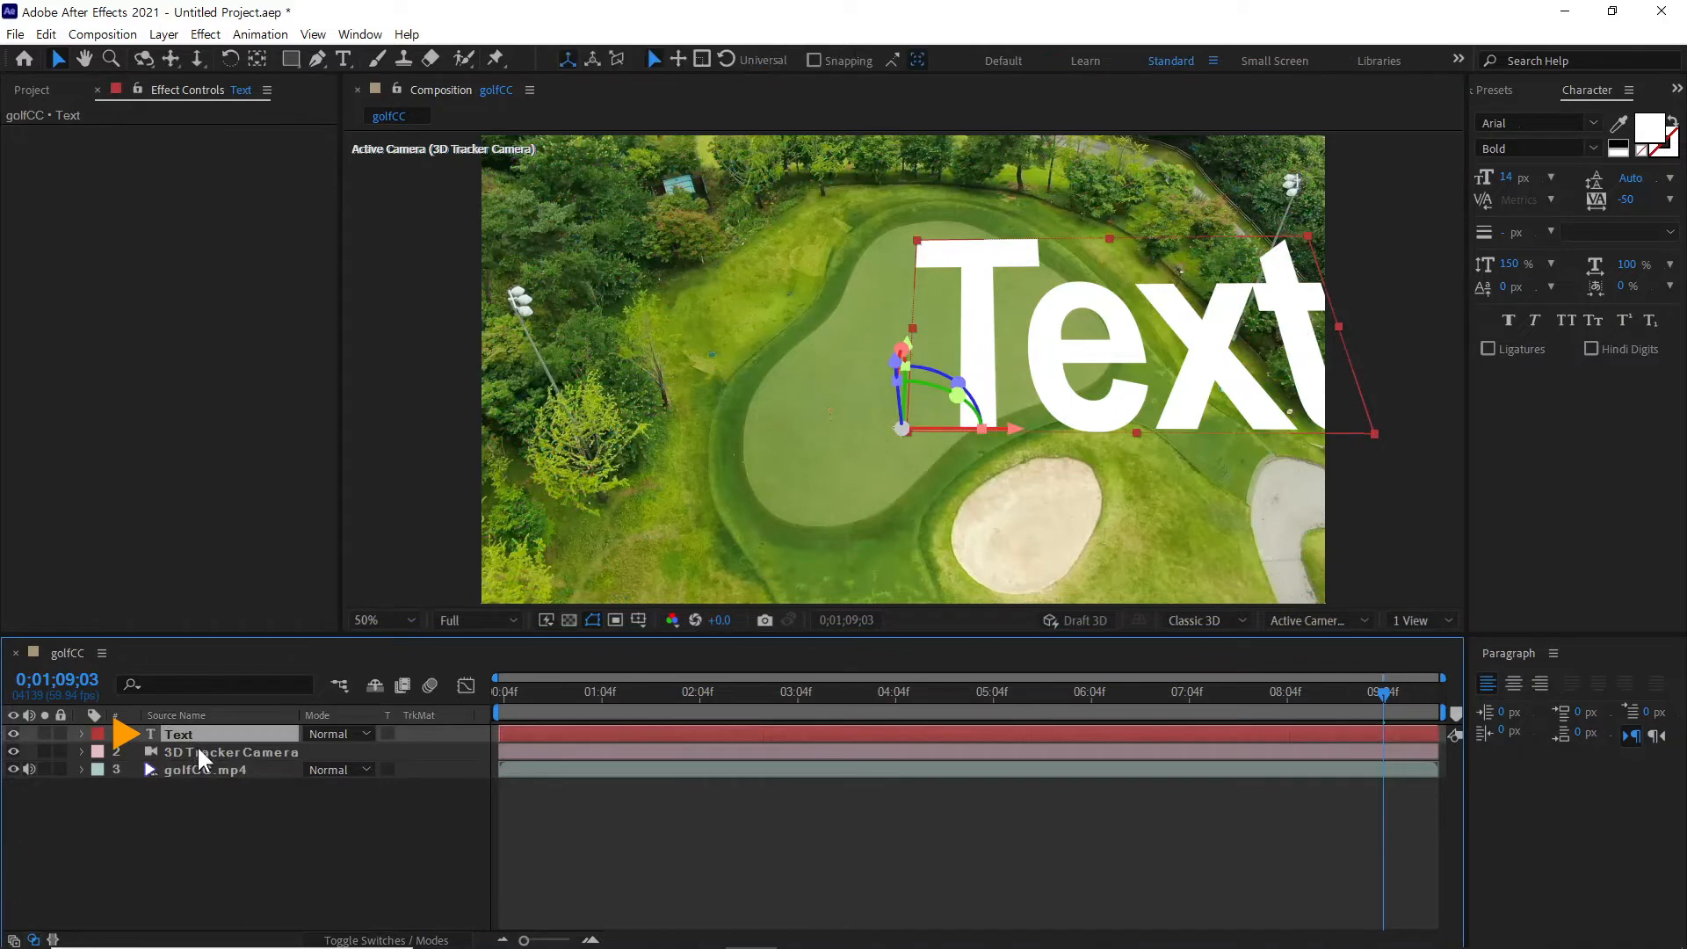
click(199, 751)
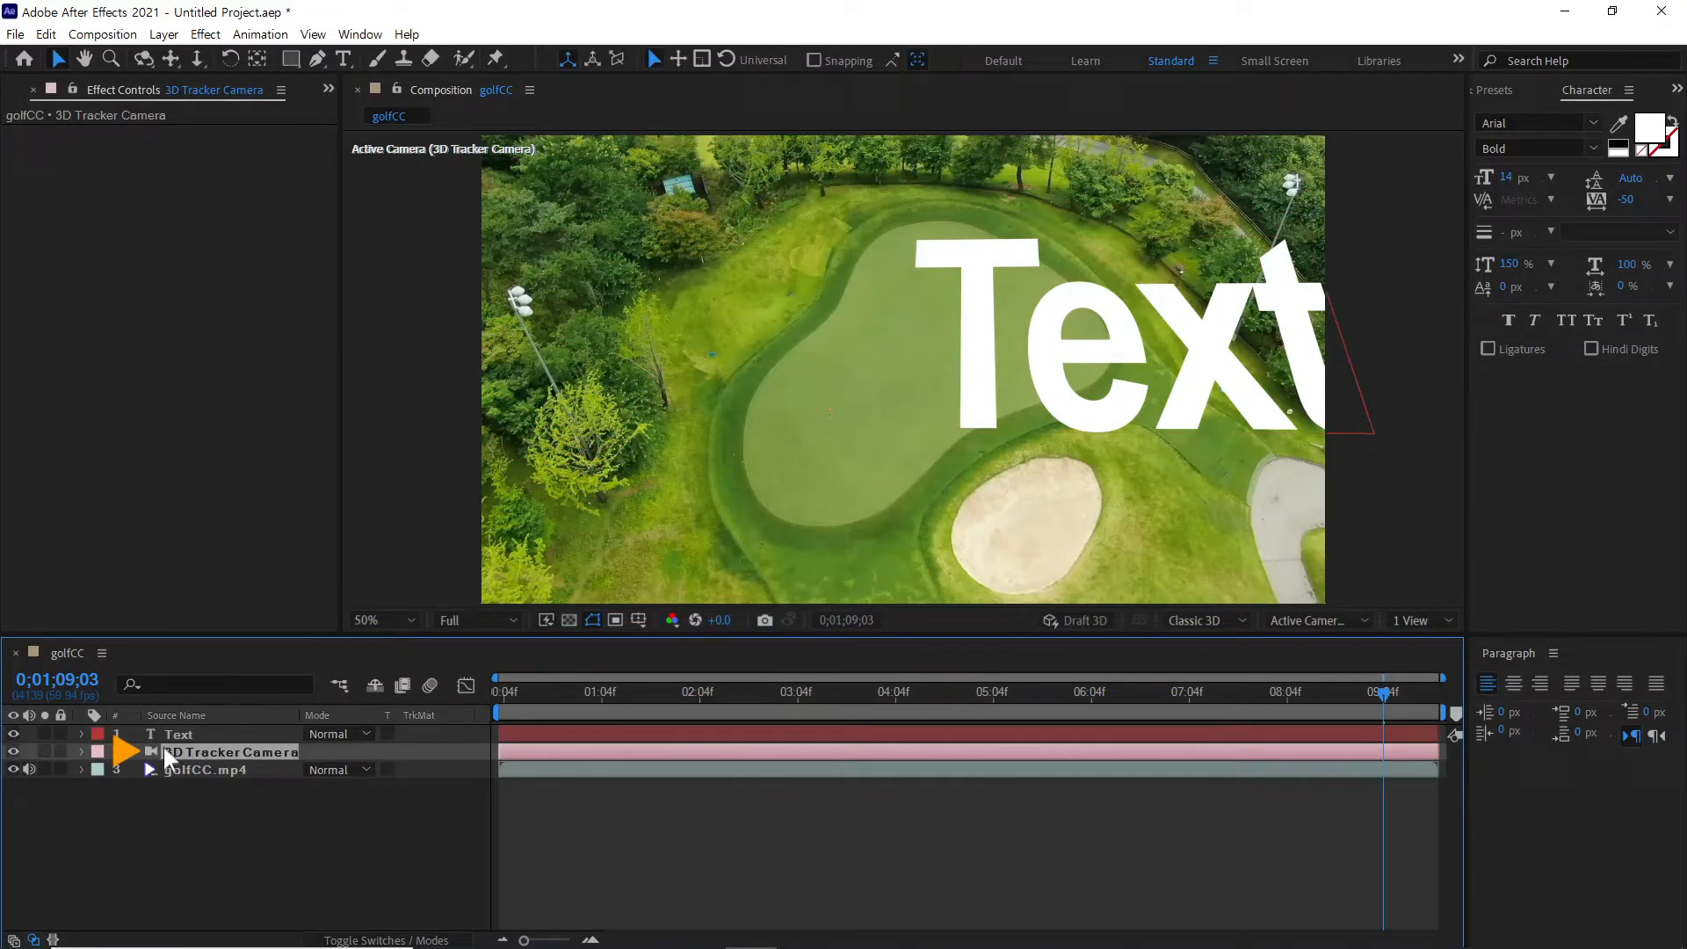
click(177, 733)
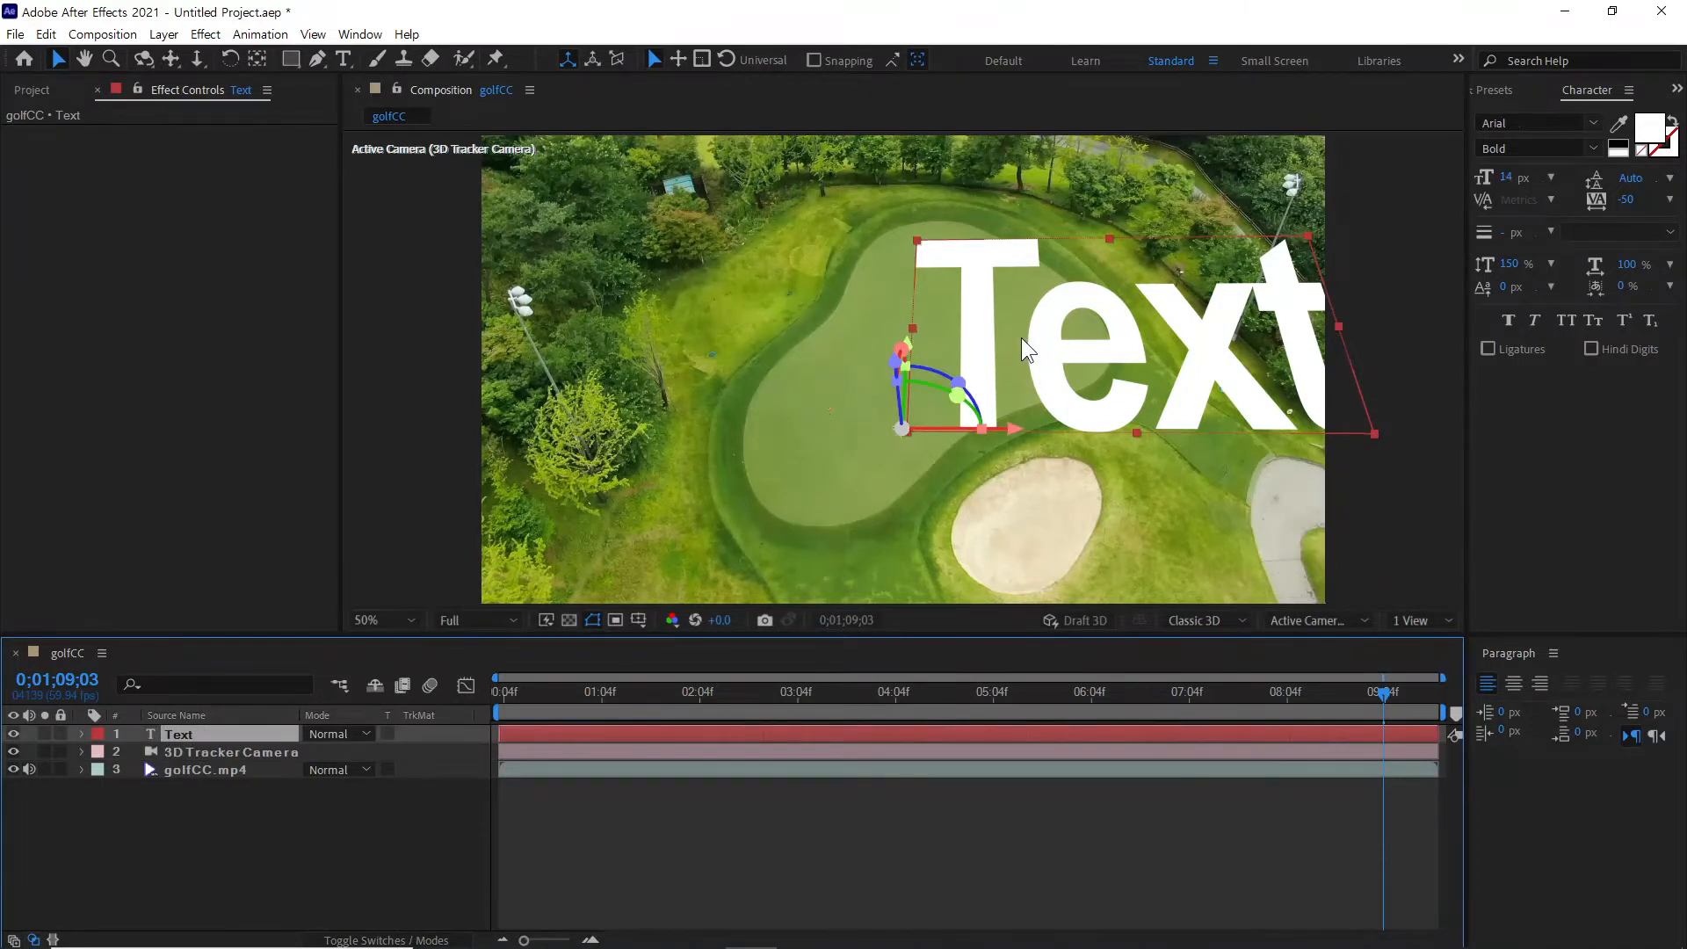
drag(1507, 178, 1493, 180)
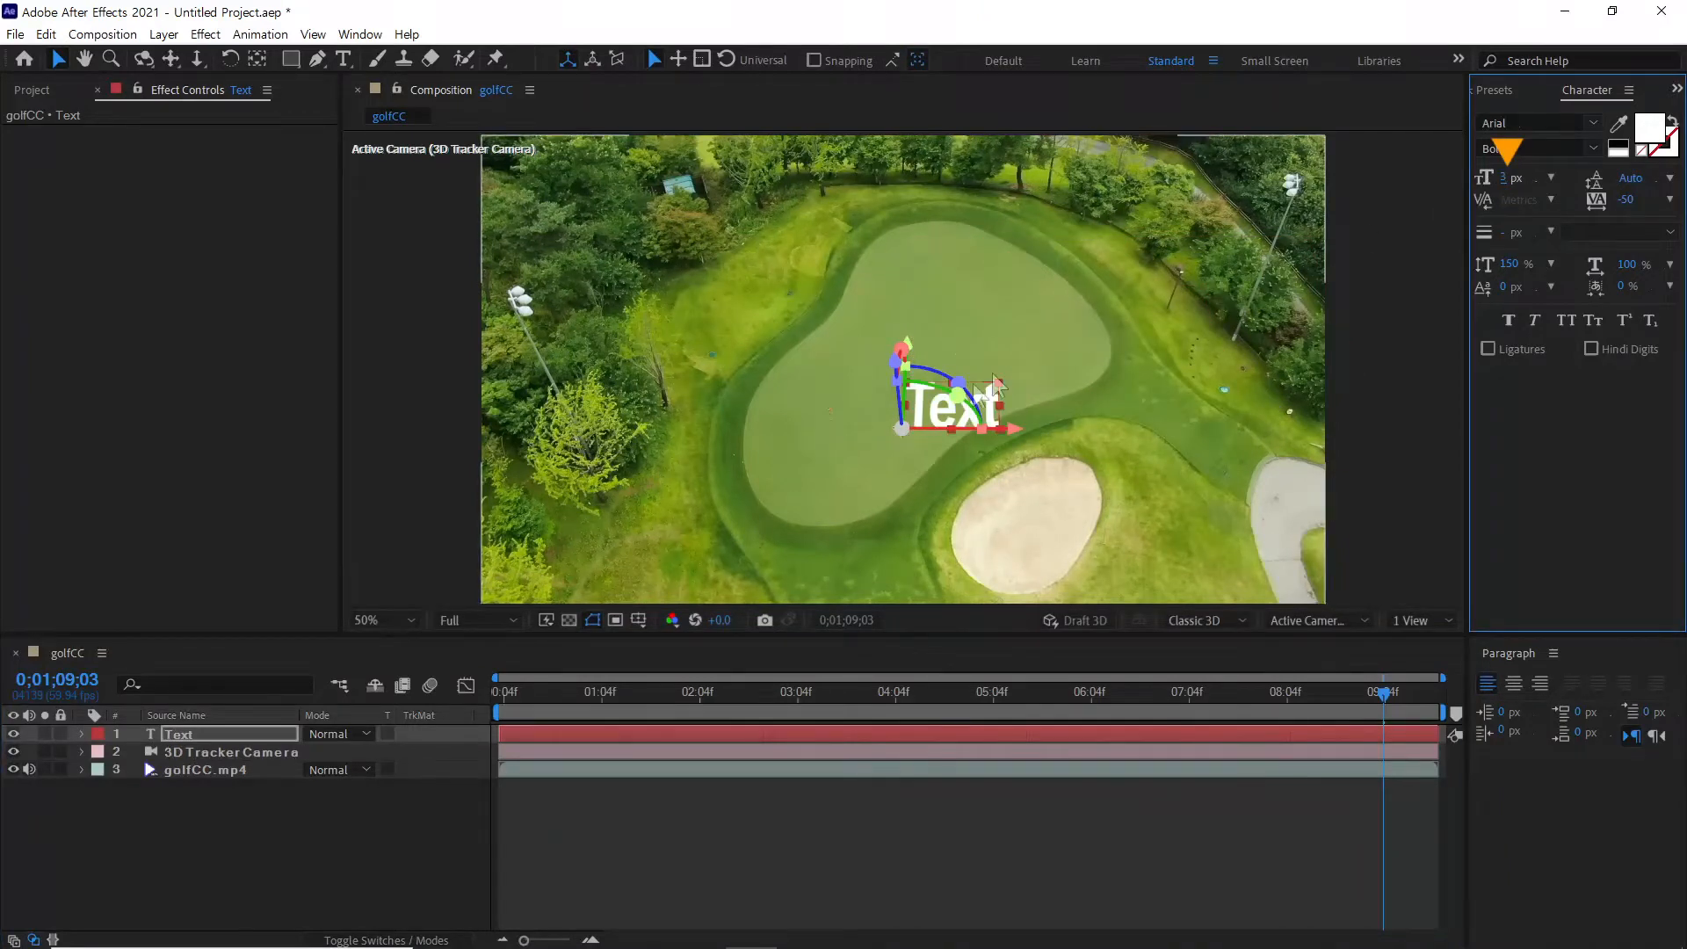
Replace the placeholder text on the green with "Final Round"
double_click(945, 412)
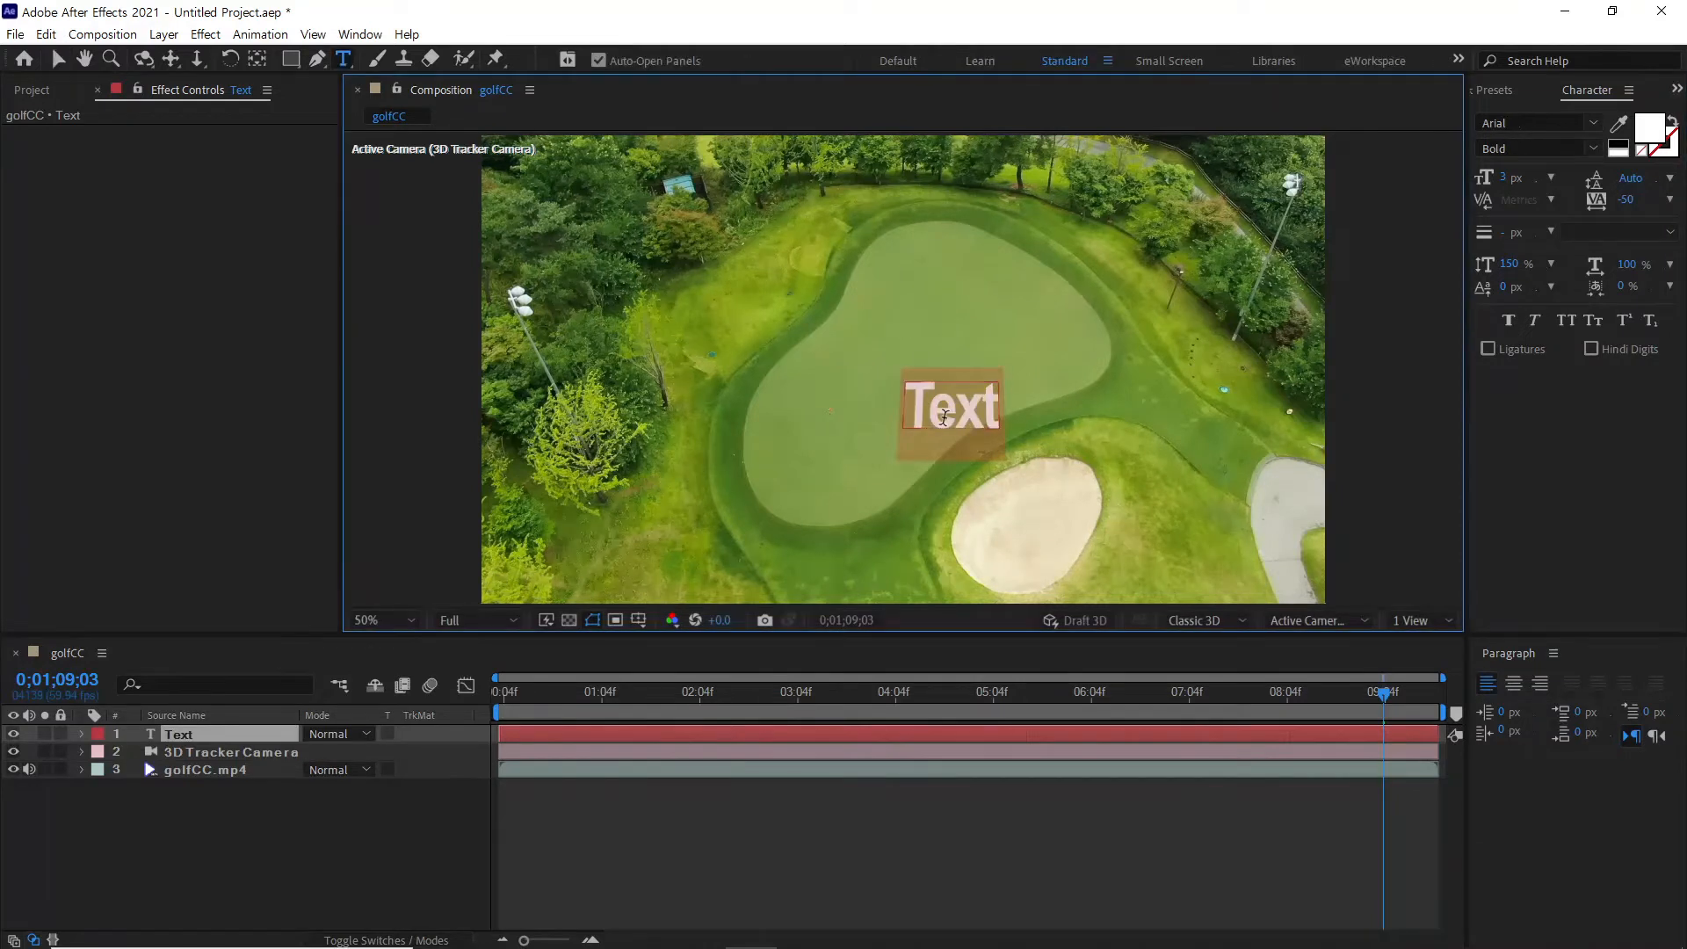
text(Final R)
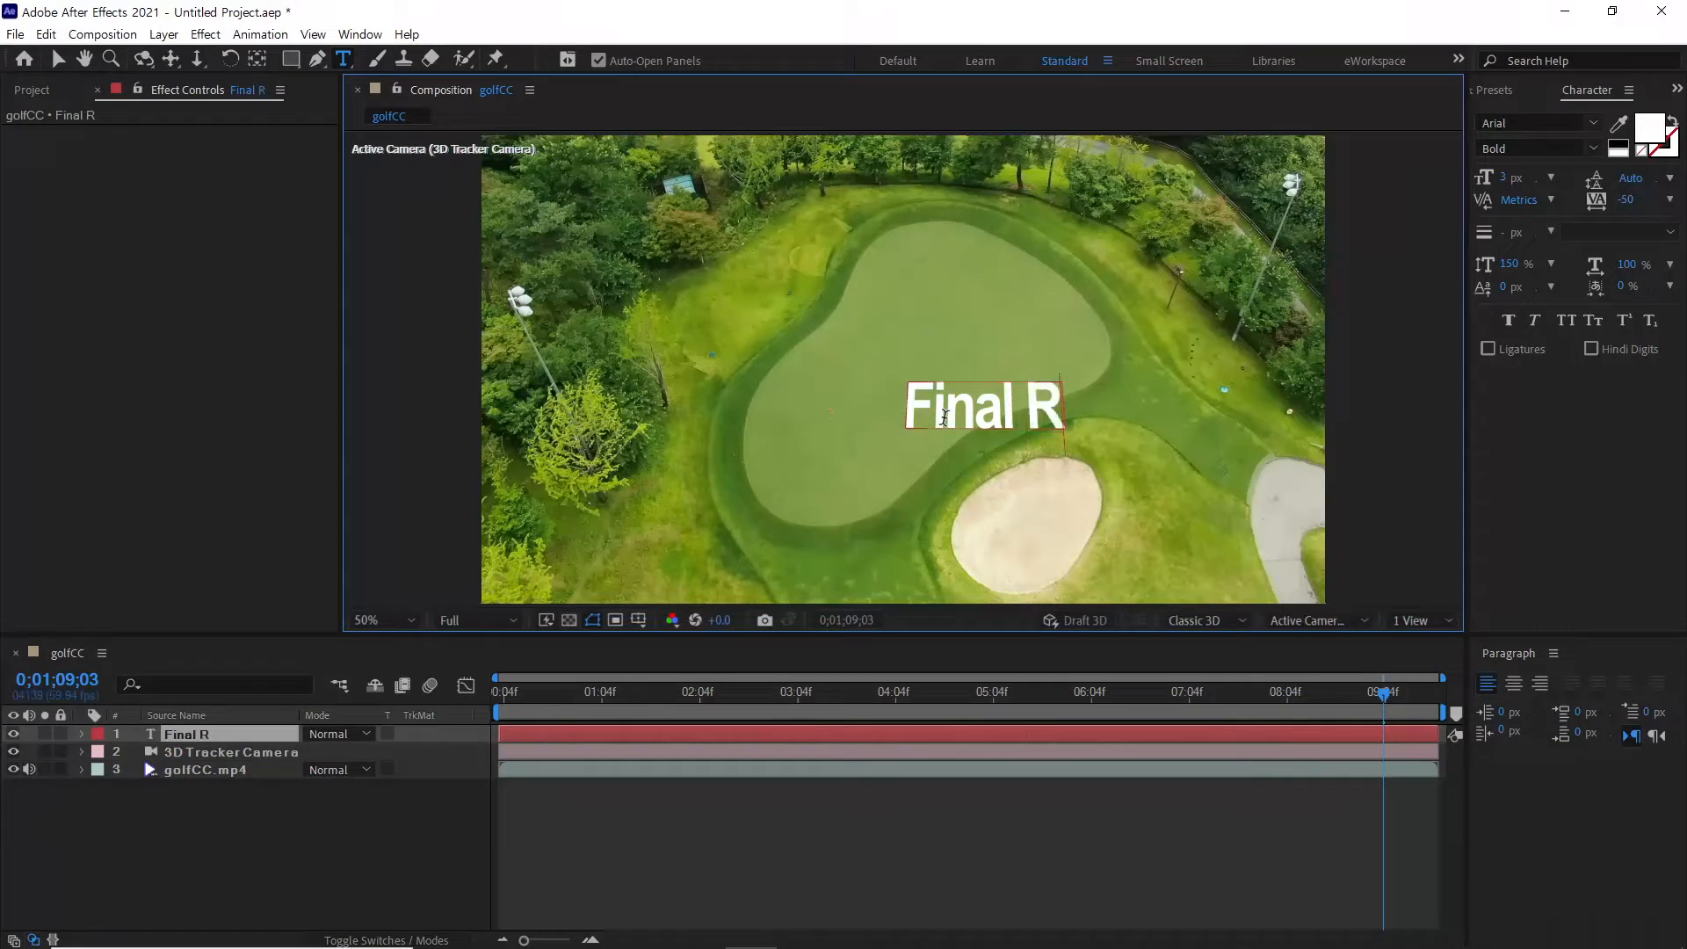
text(ound)
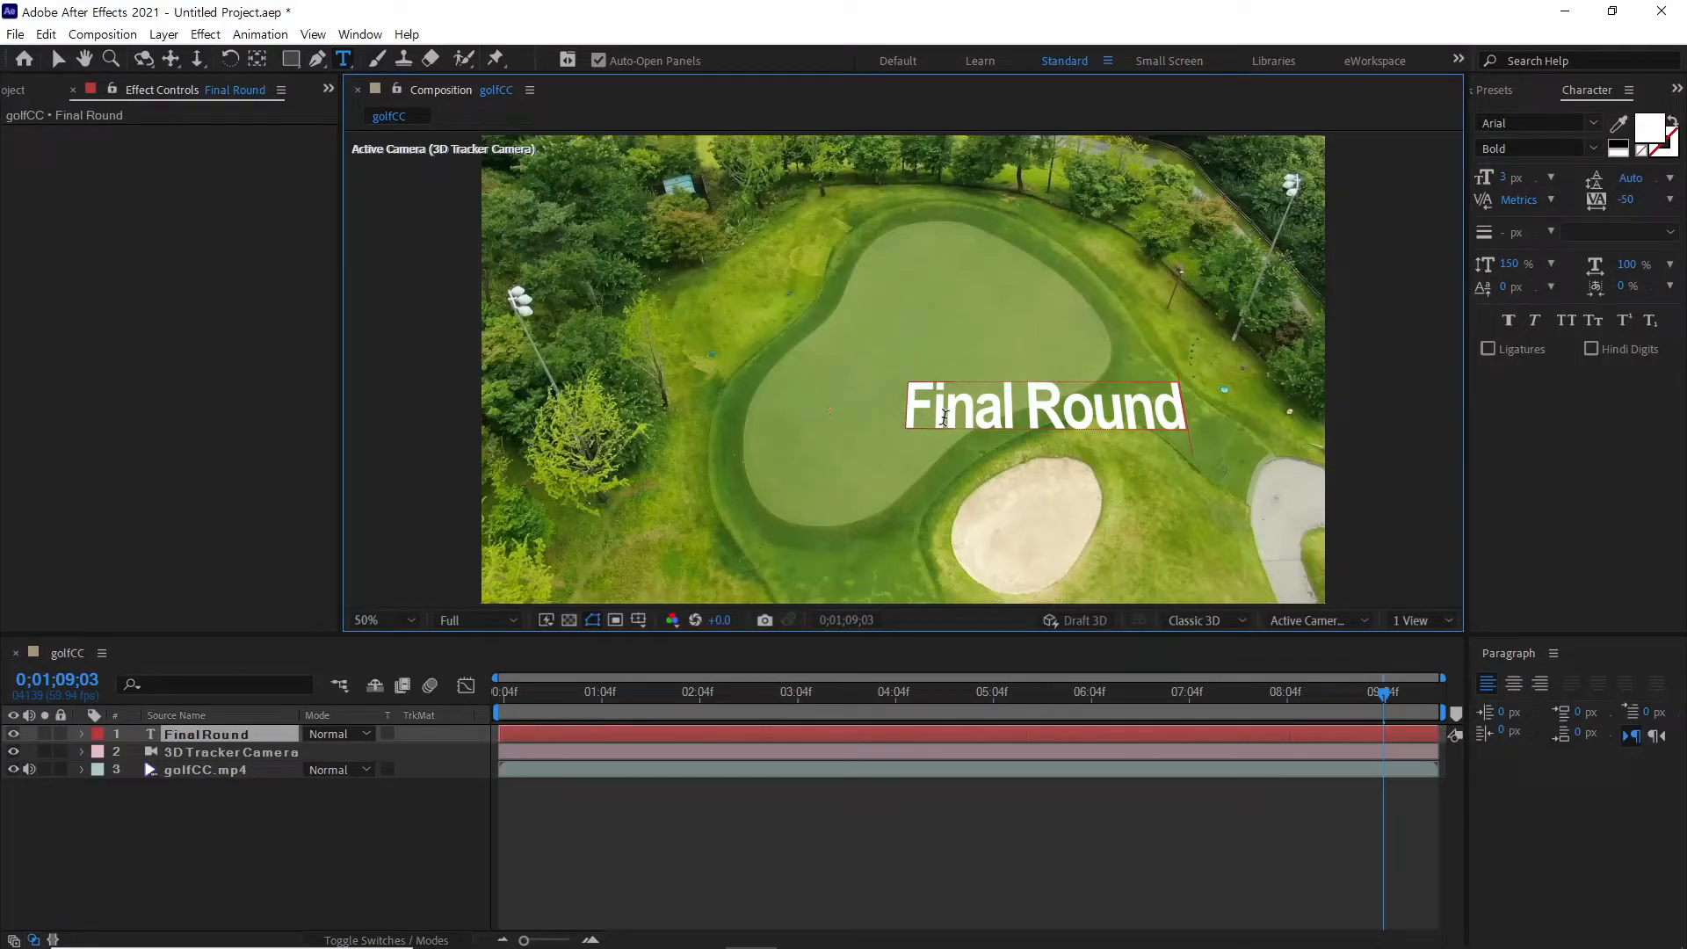
click(58, 59)
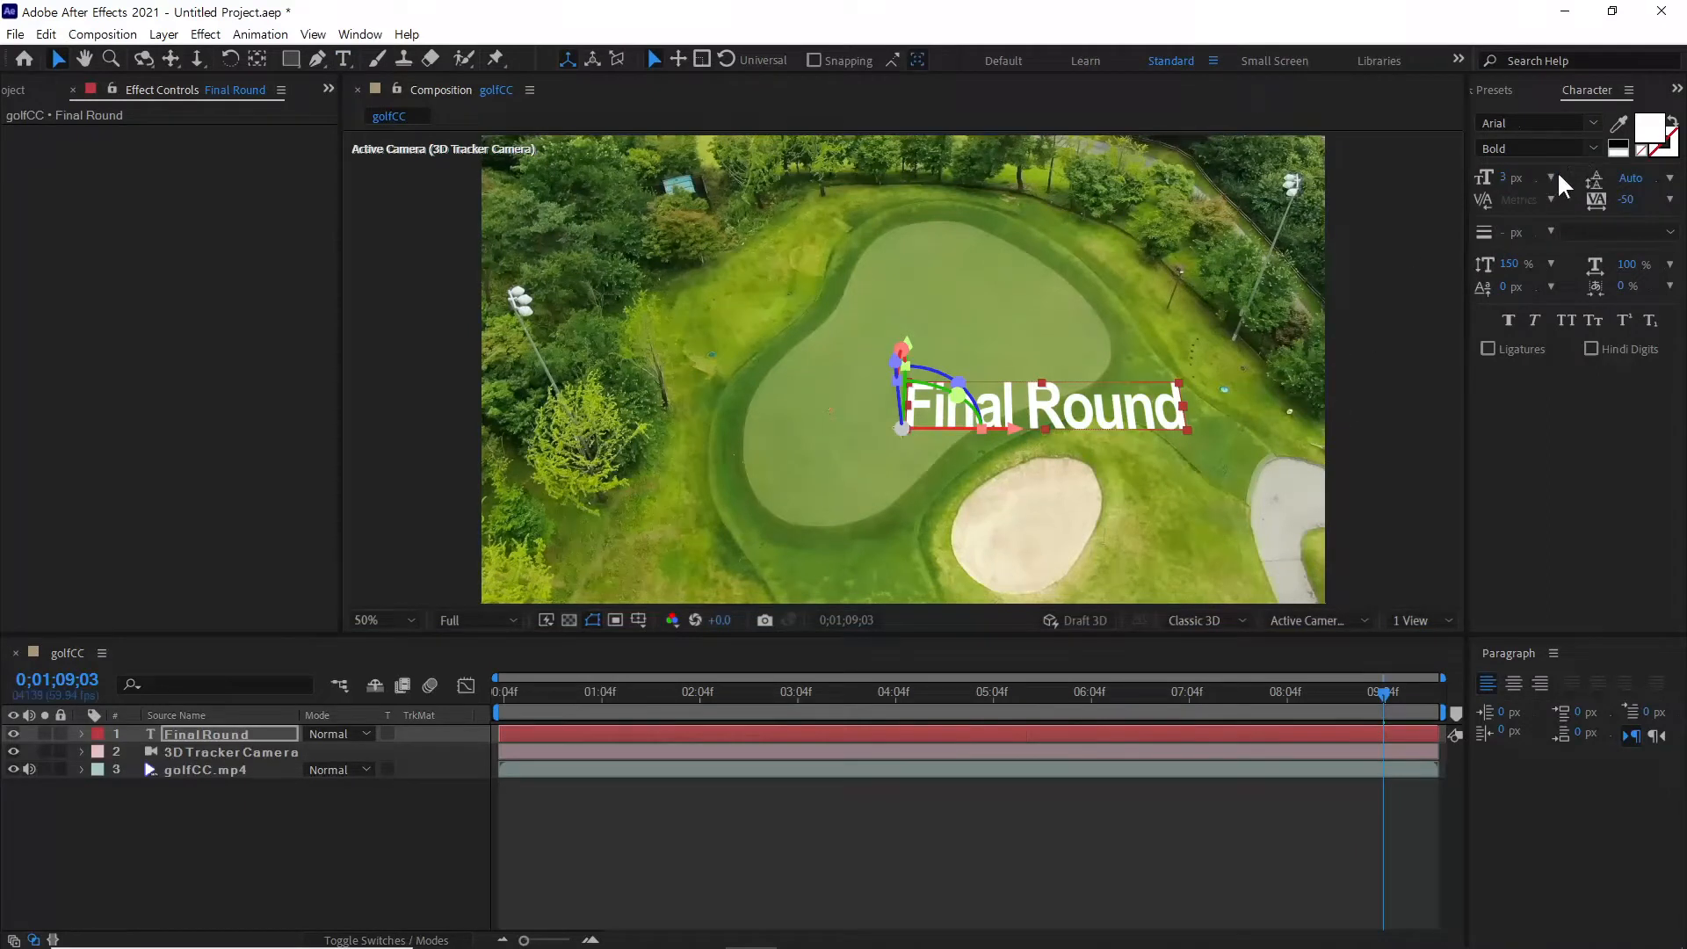
Set the vertical scale of the "Final Round" text to 100%
click(1512, 263)
text(100)
key(Return)
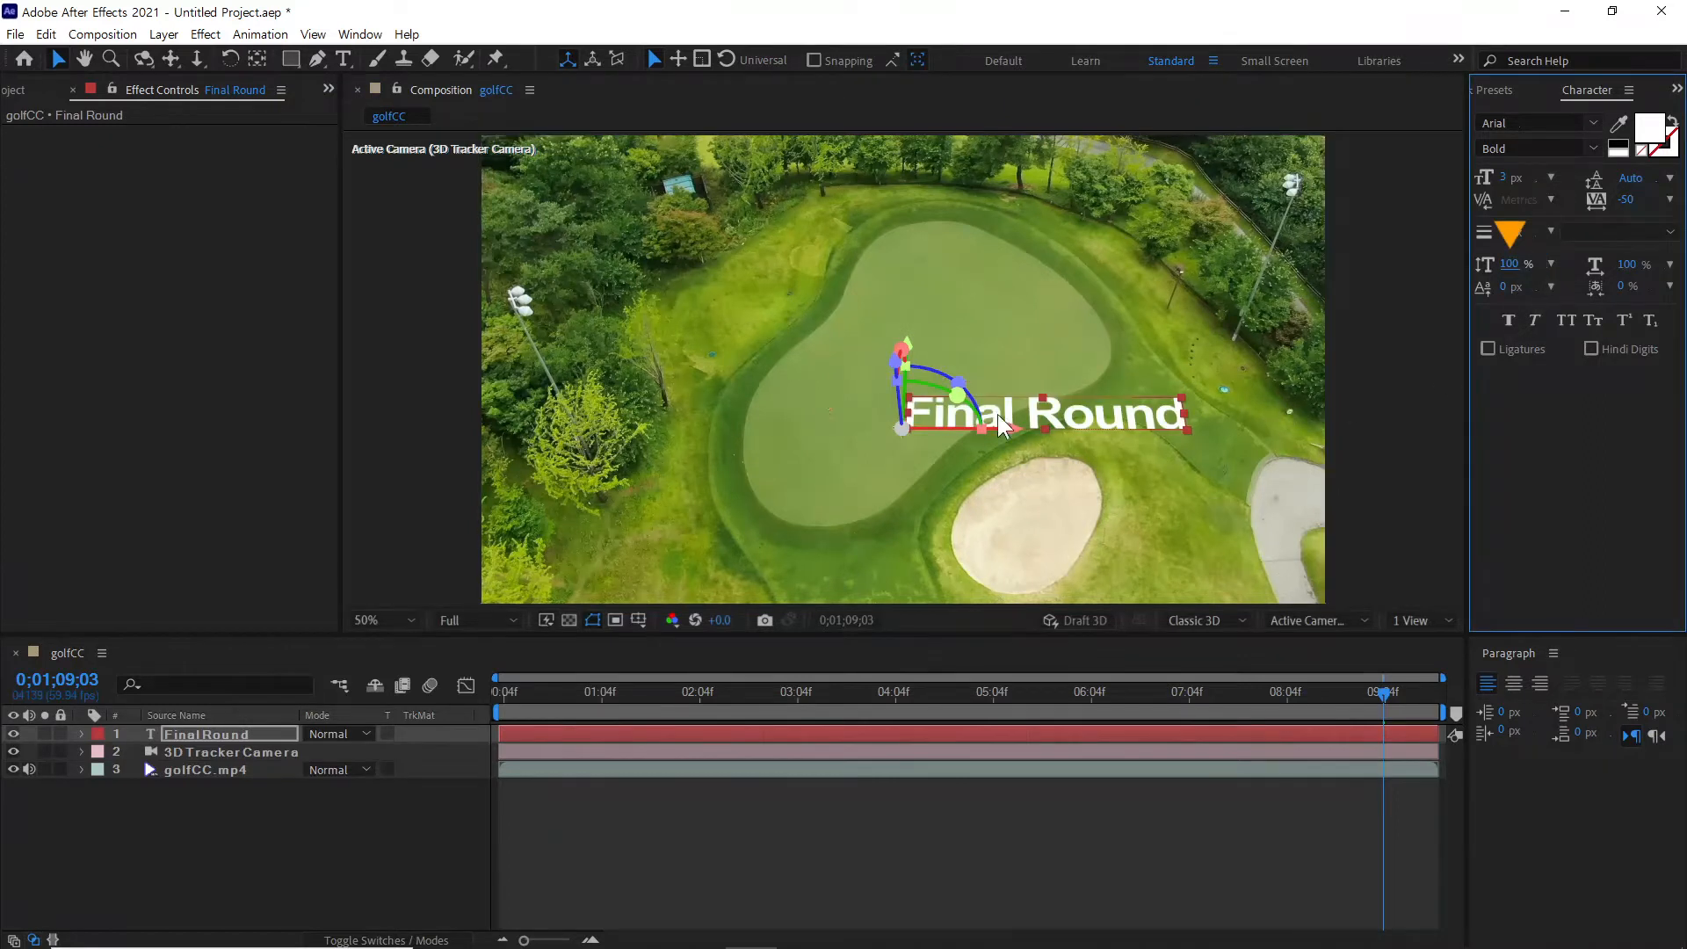
Move the "Final Round" text along its X axis to the left and raise it slightly over the green
drag(1006, 428, 941, 432)
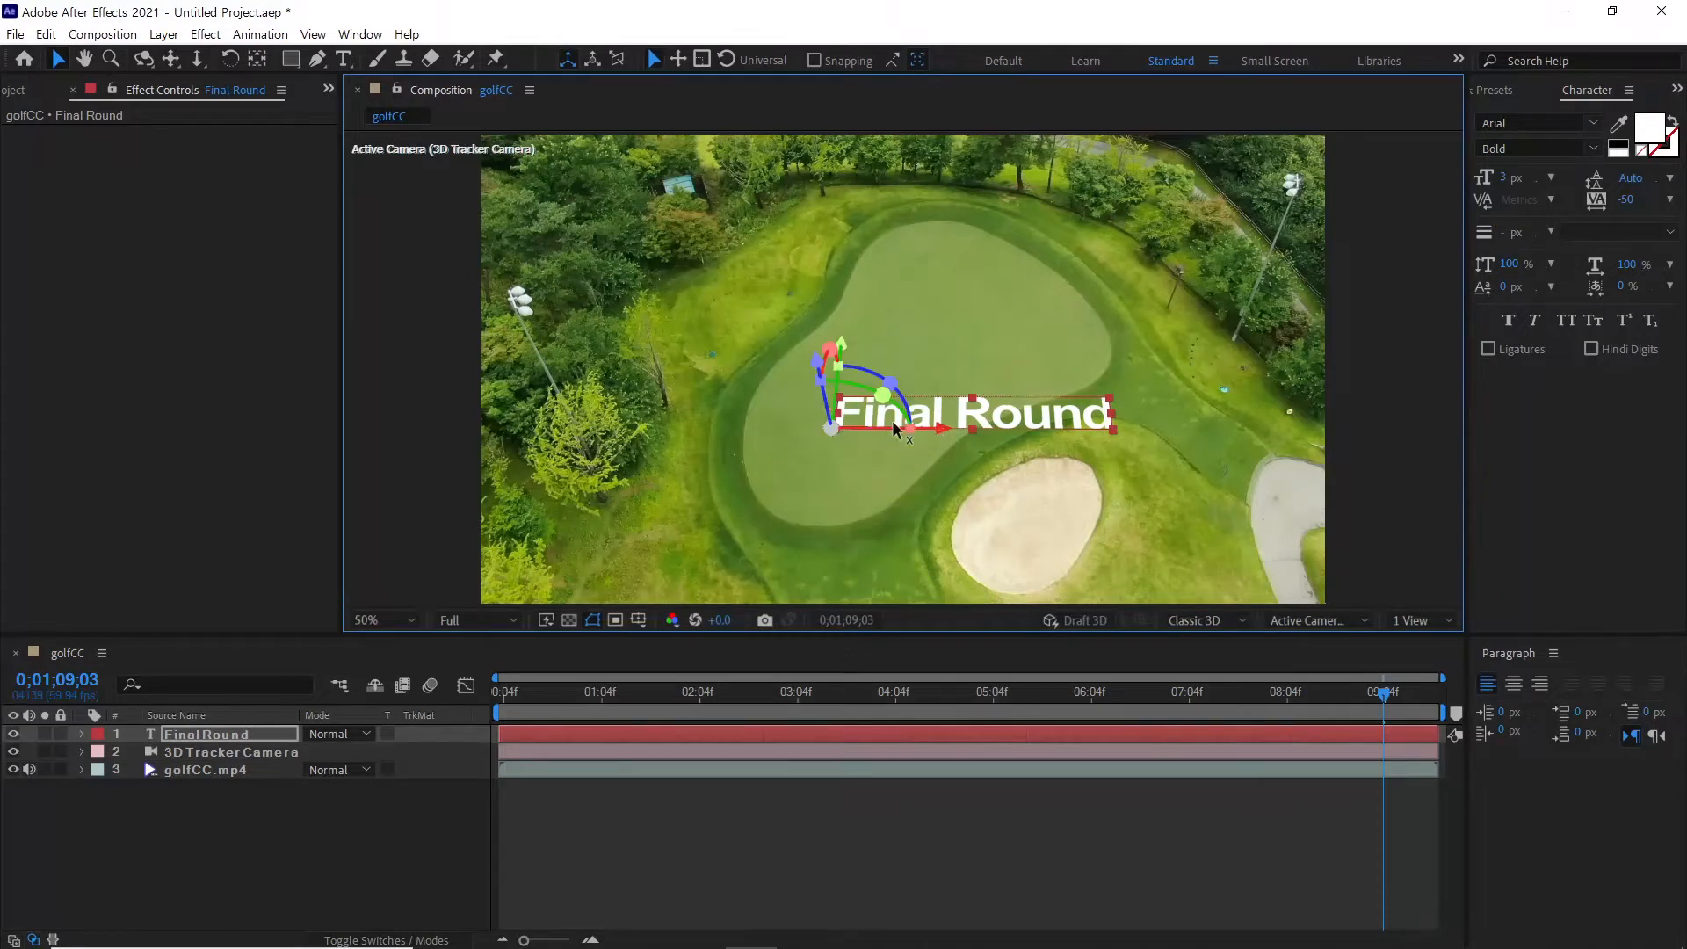
drag(841, 352, 845, 314)
click(1238, 820)
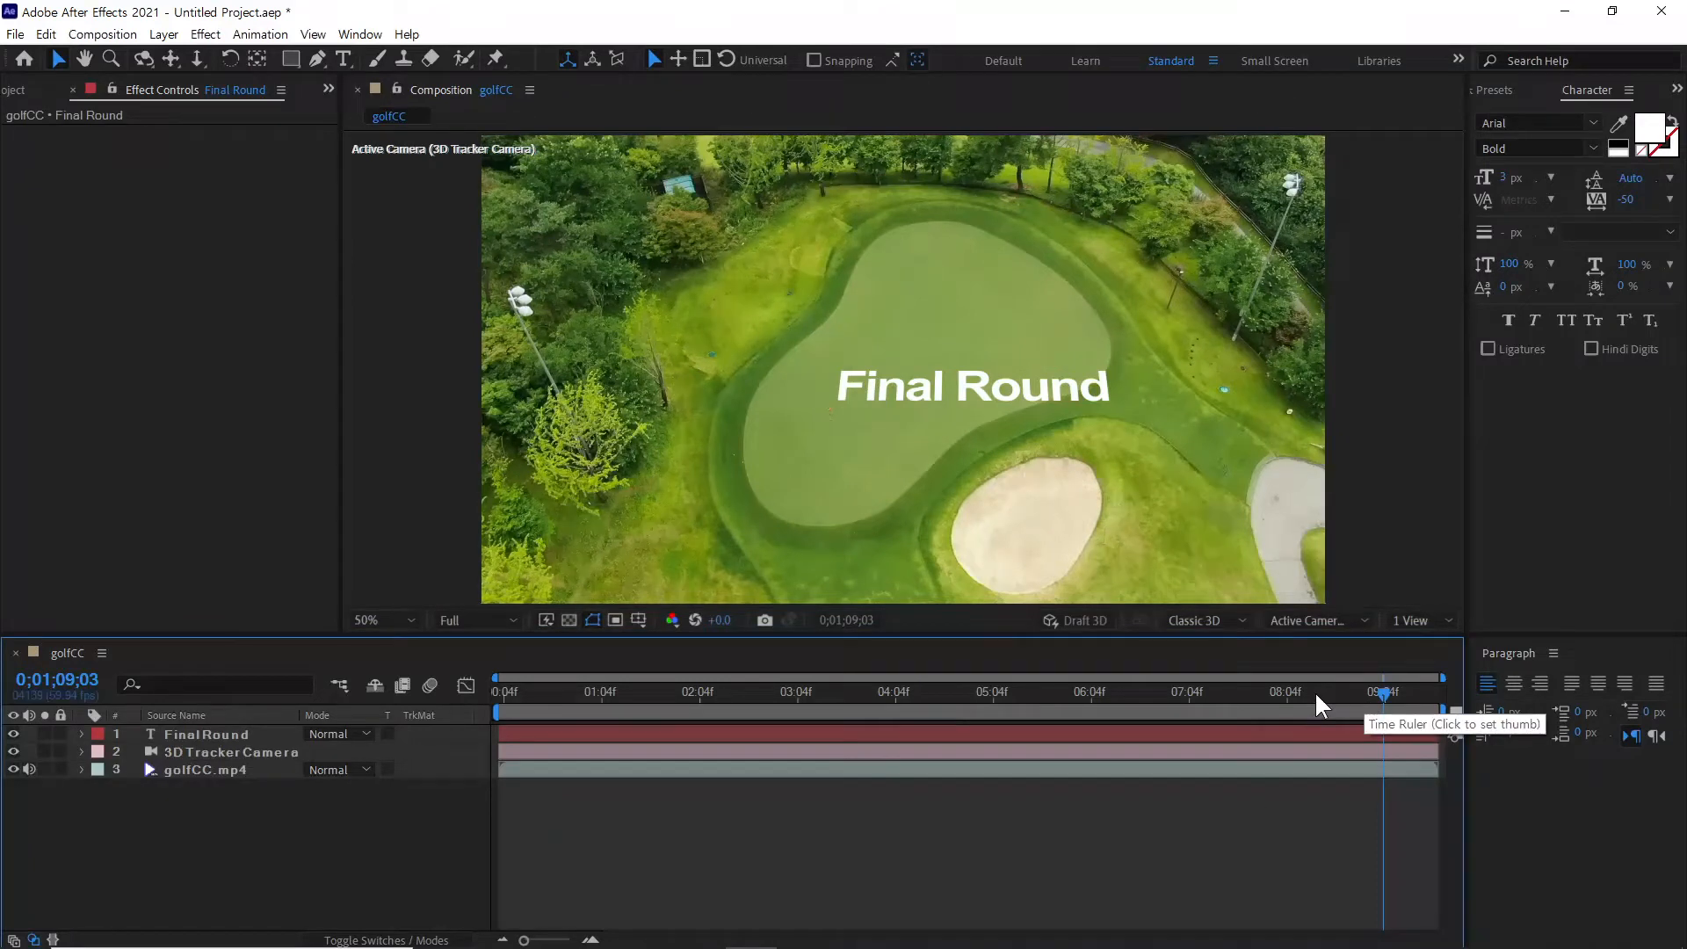
At the last frame, 0;01;09;36, shift the "Final Round" text further left and slightly up to center it on the green
drag(1315, 696, 1444, 713)
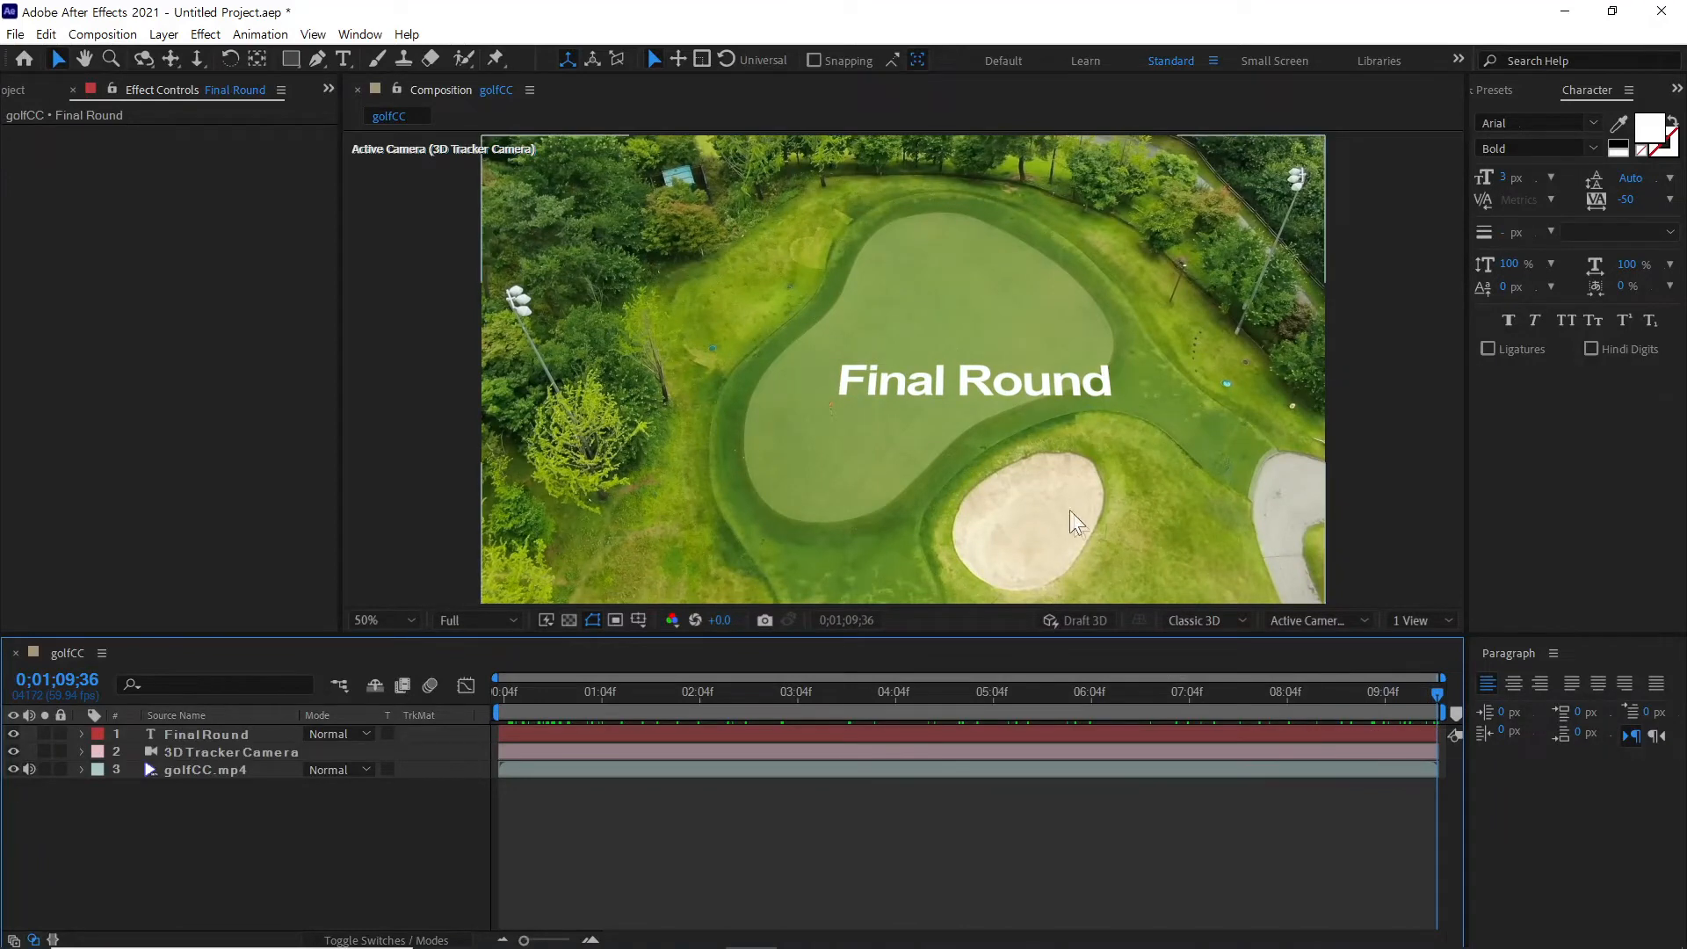
click(895, 381)
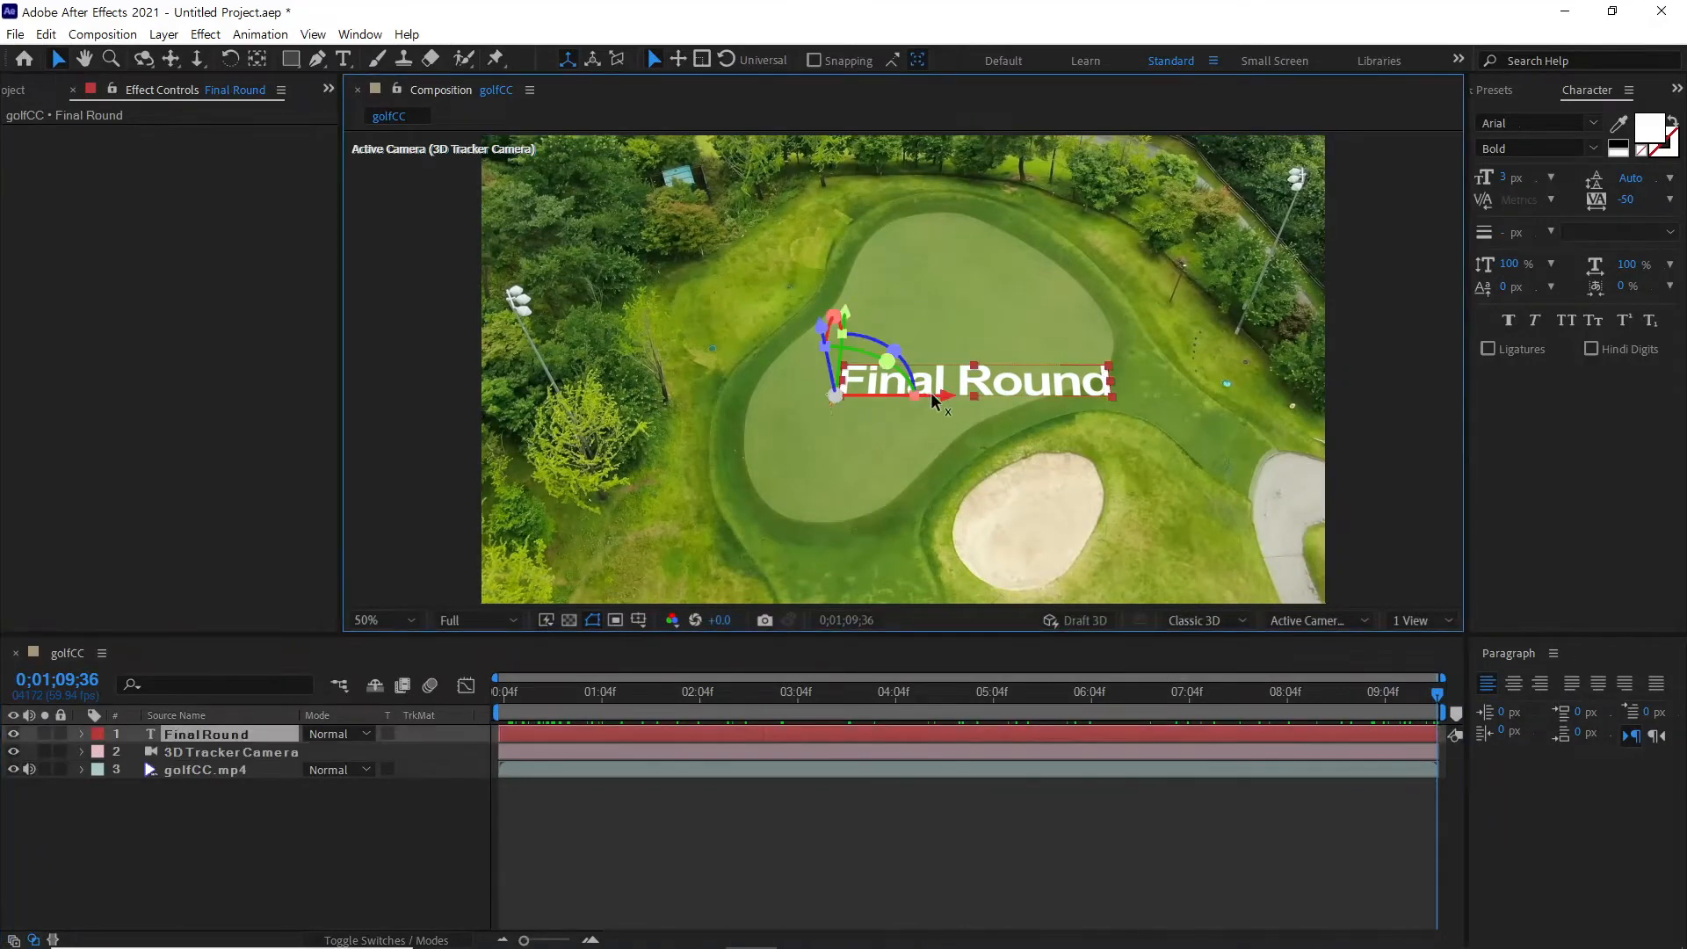
drag(940, 400, 909, 400)
drag(815, 322, 816, 309)
click(1141, 862)
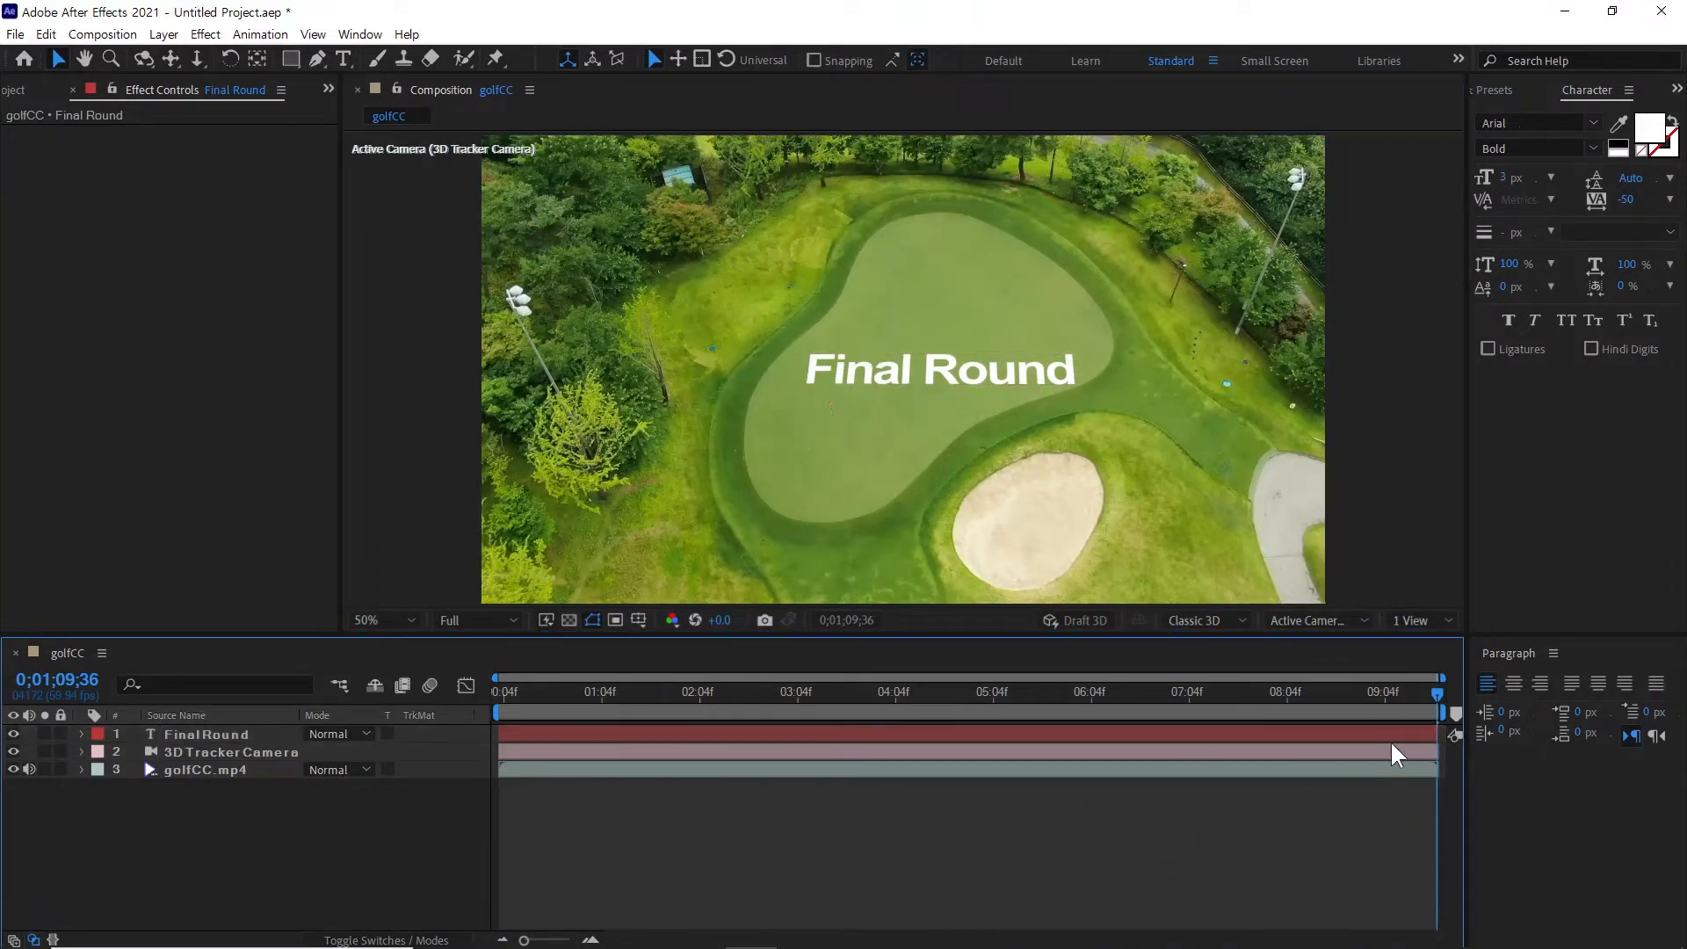
click(1427, 691)
drag(1415, 697, 1453, 729)
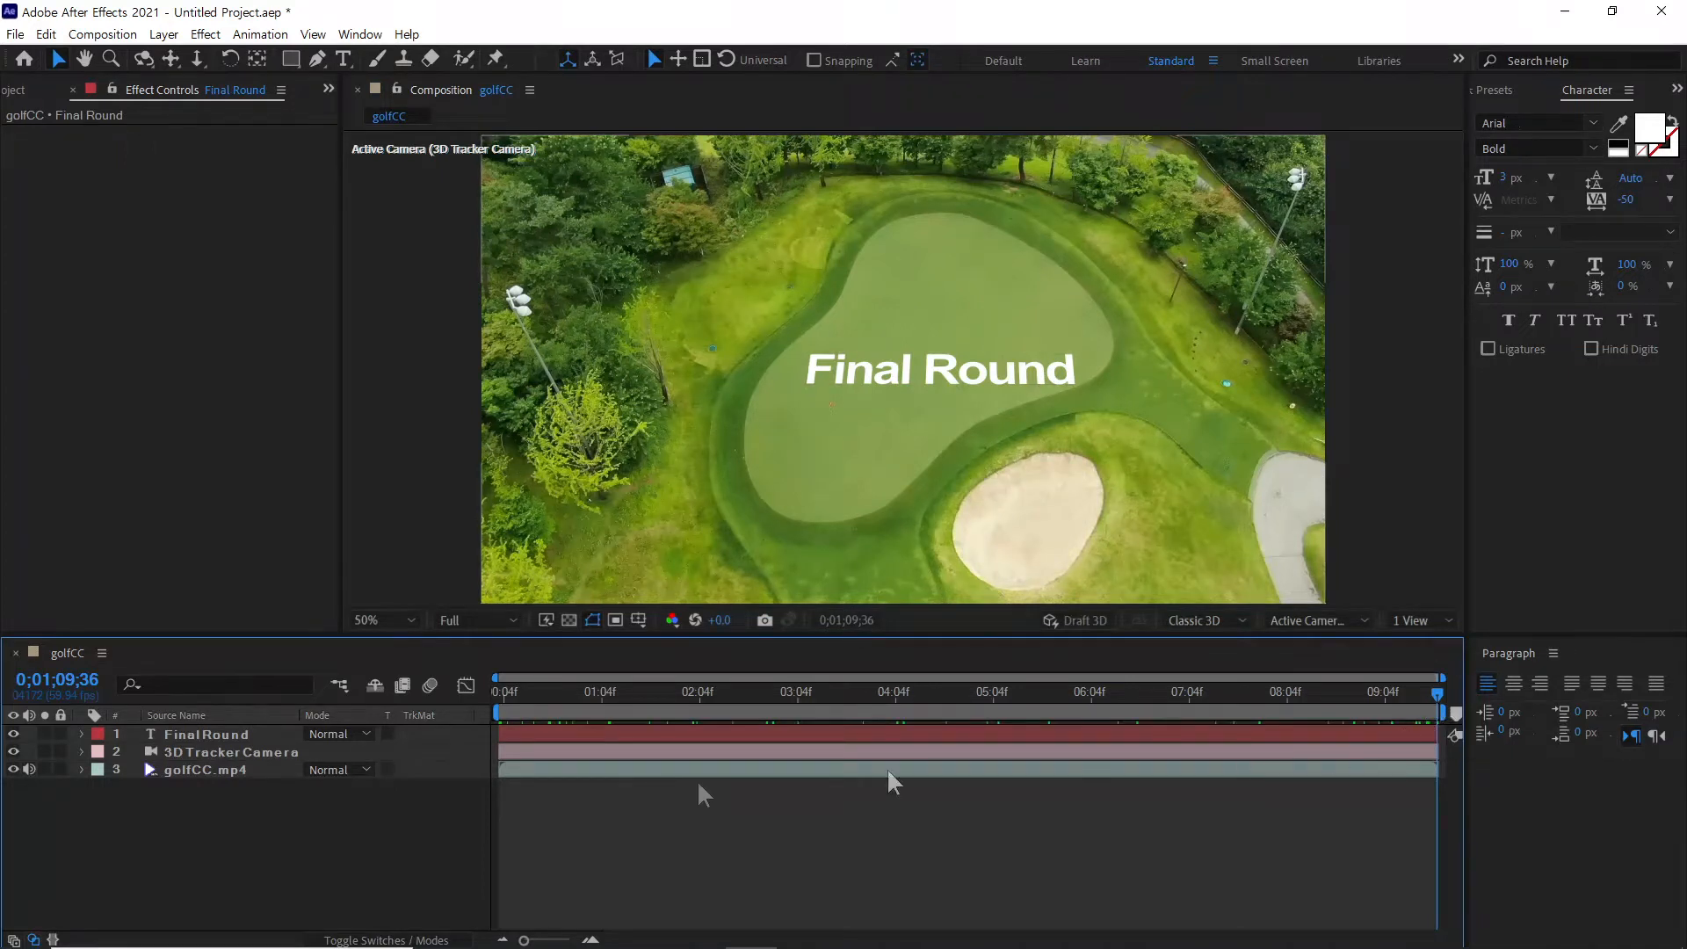
At the last frame, create a text layer from the golfCC.mp4 camera track points around the far edge of the green
click(221, 734)
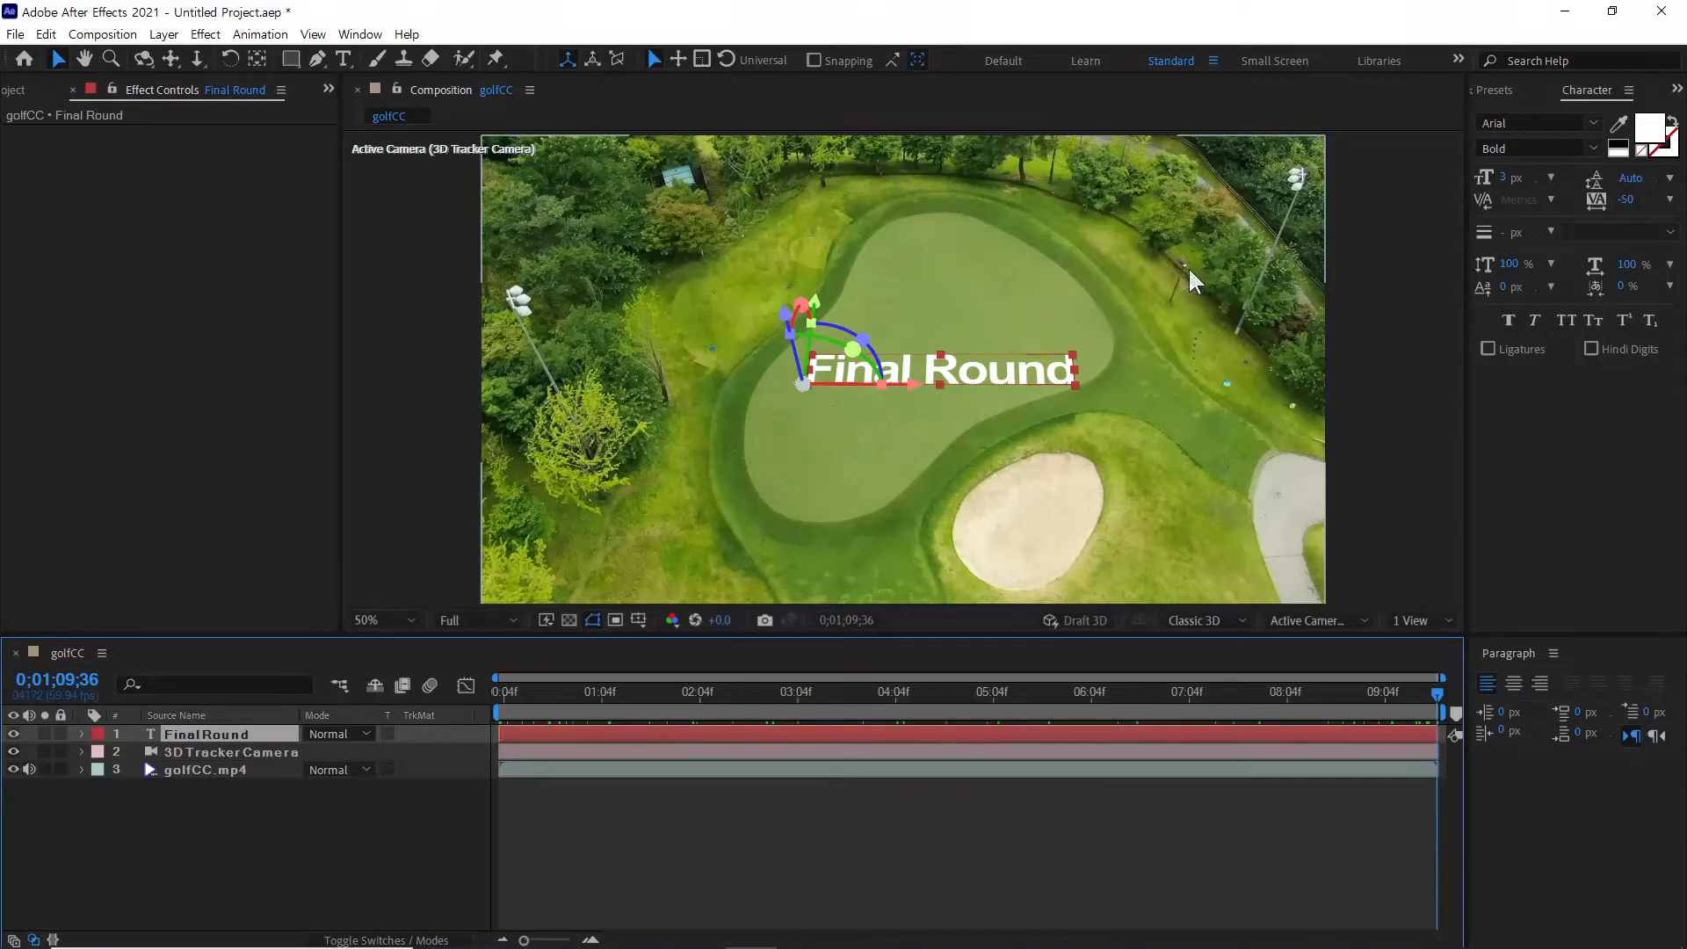
click(209, 768)
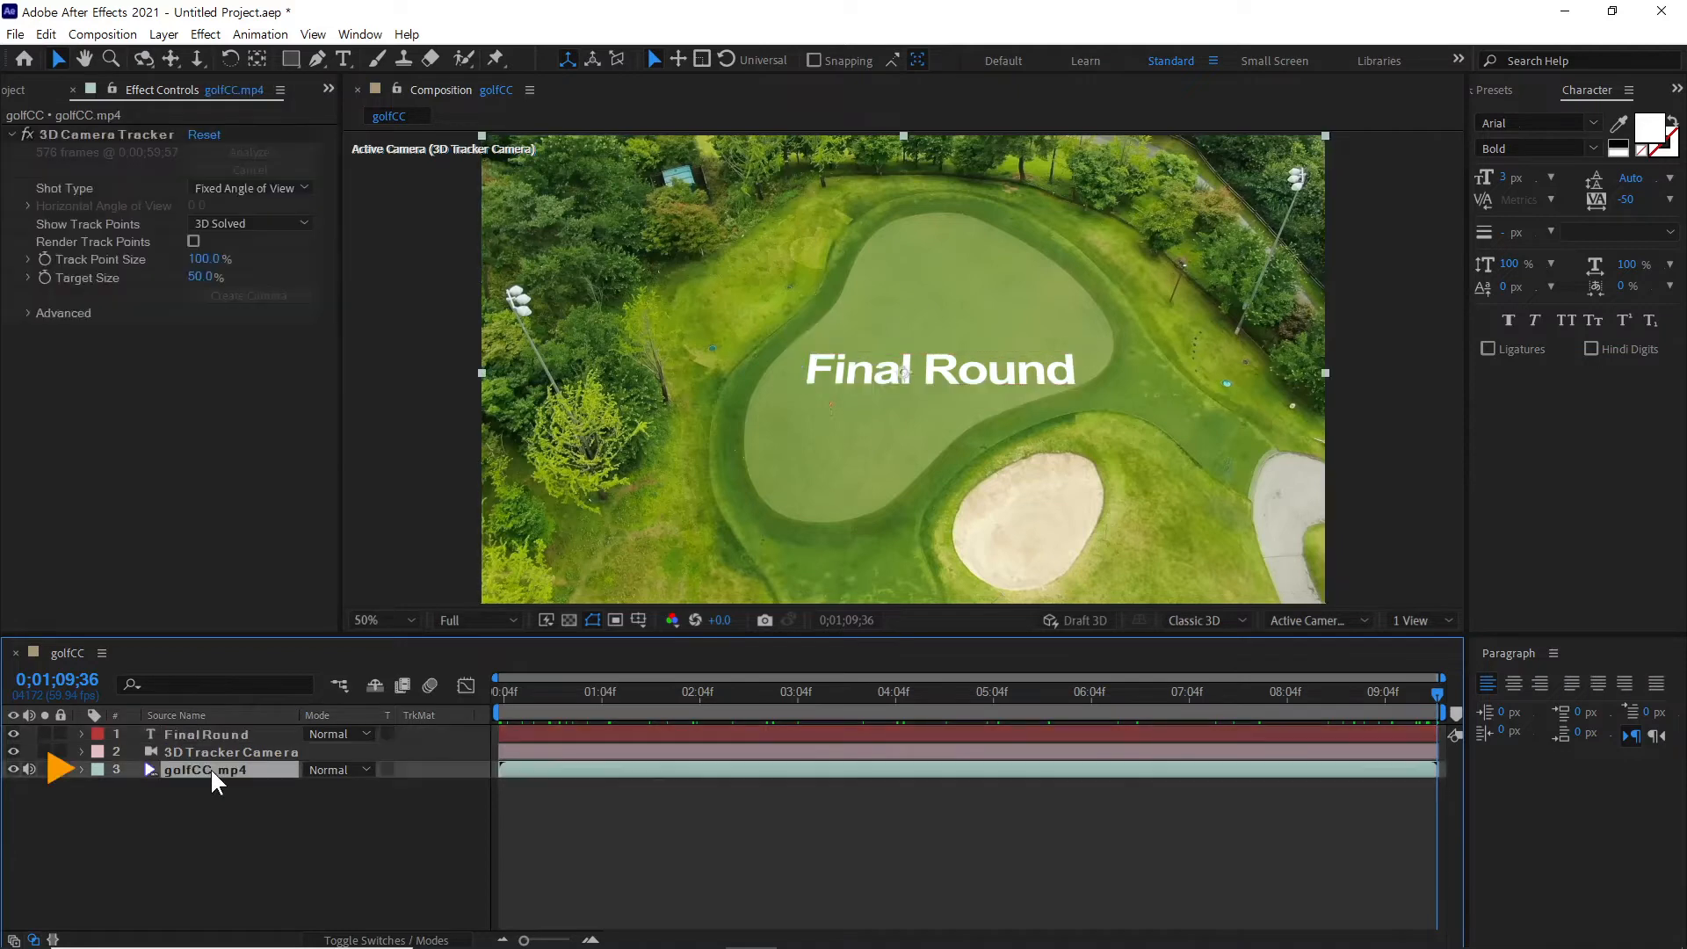
click(127, 134)
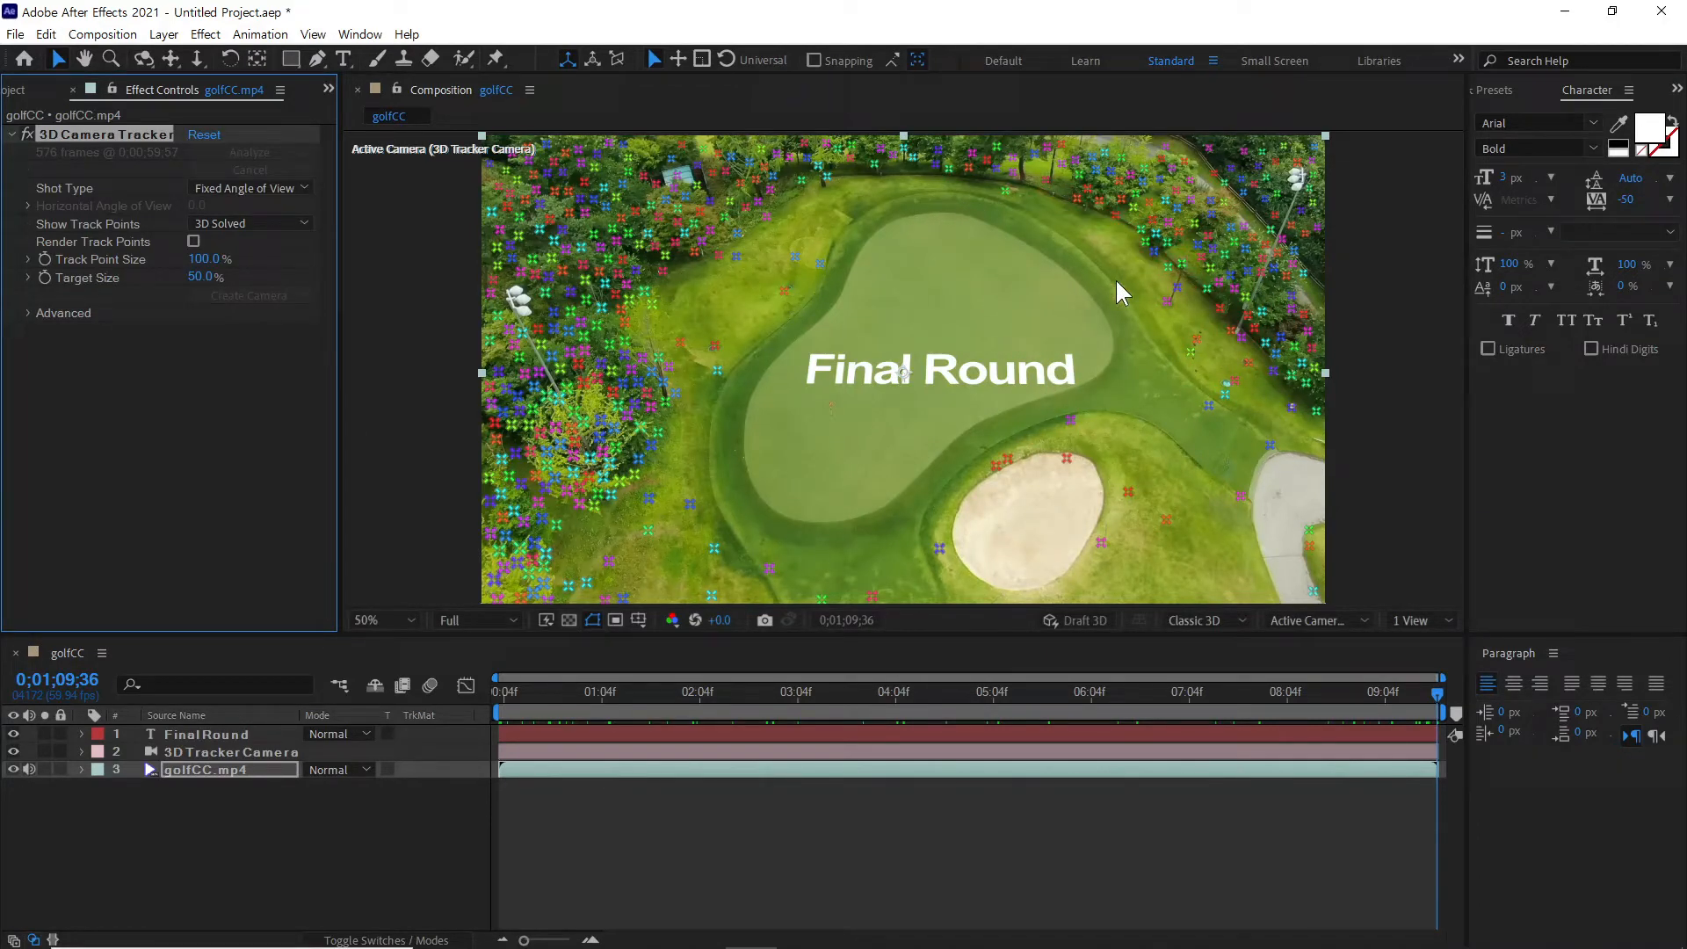
click(895, 230)
right_click(891, 212)
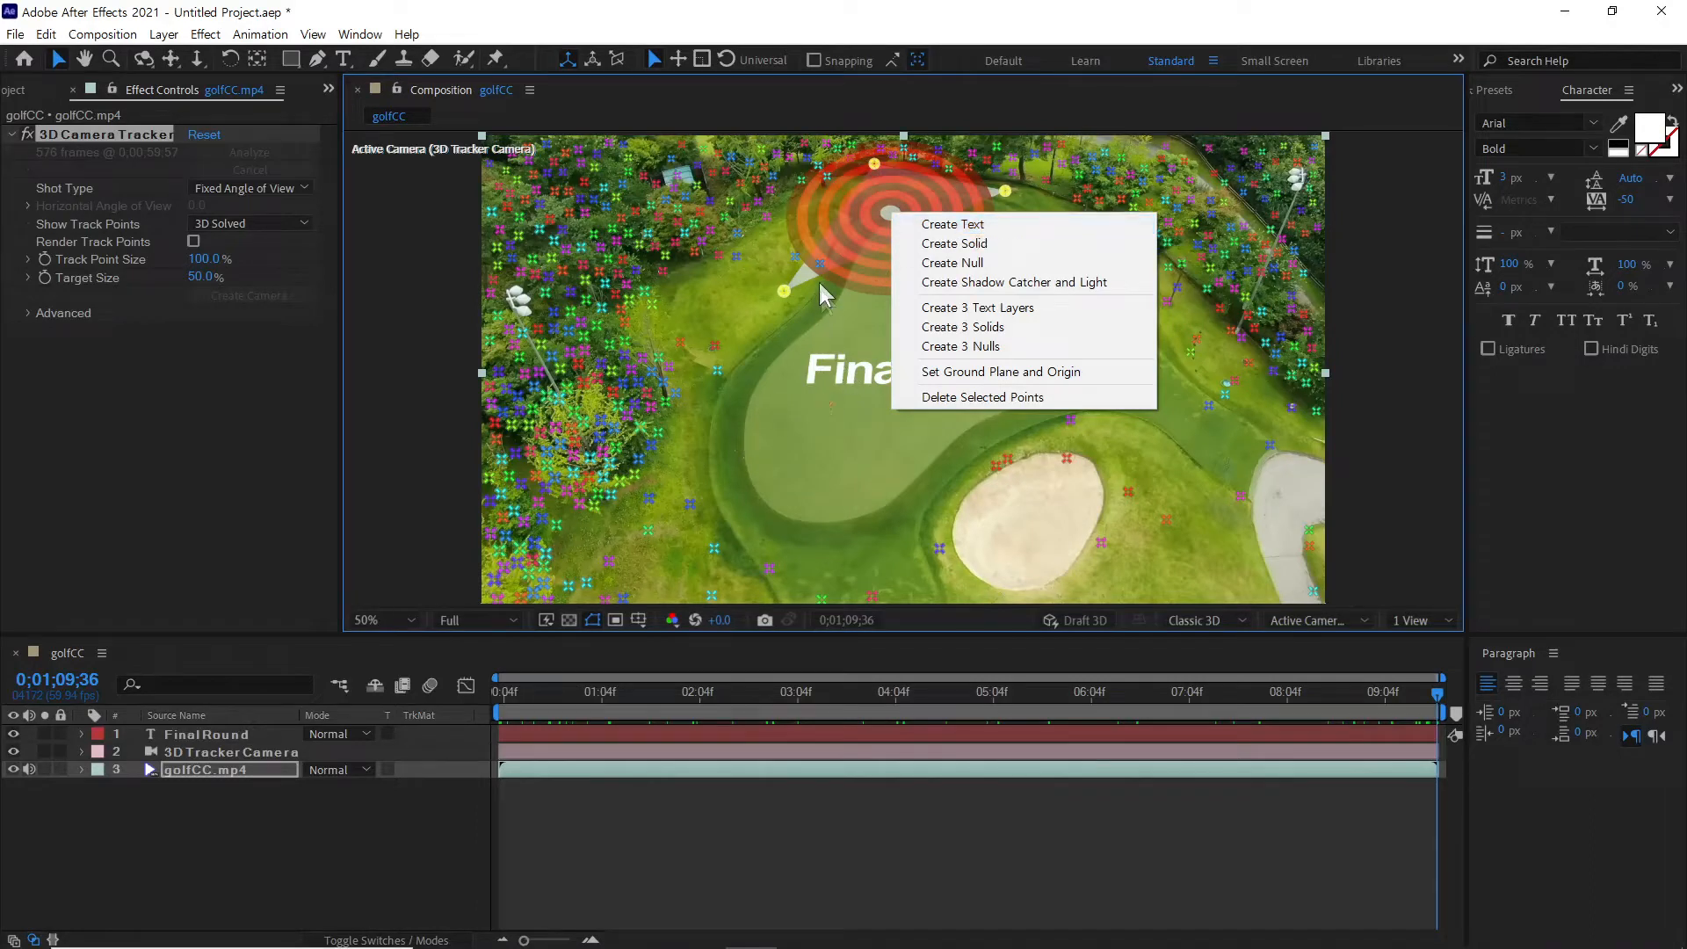
click(986, 227)
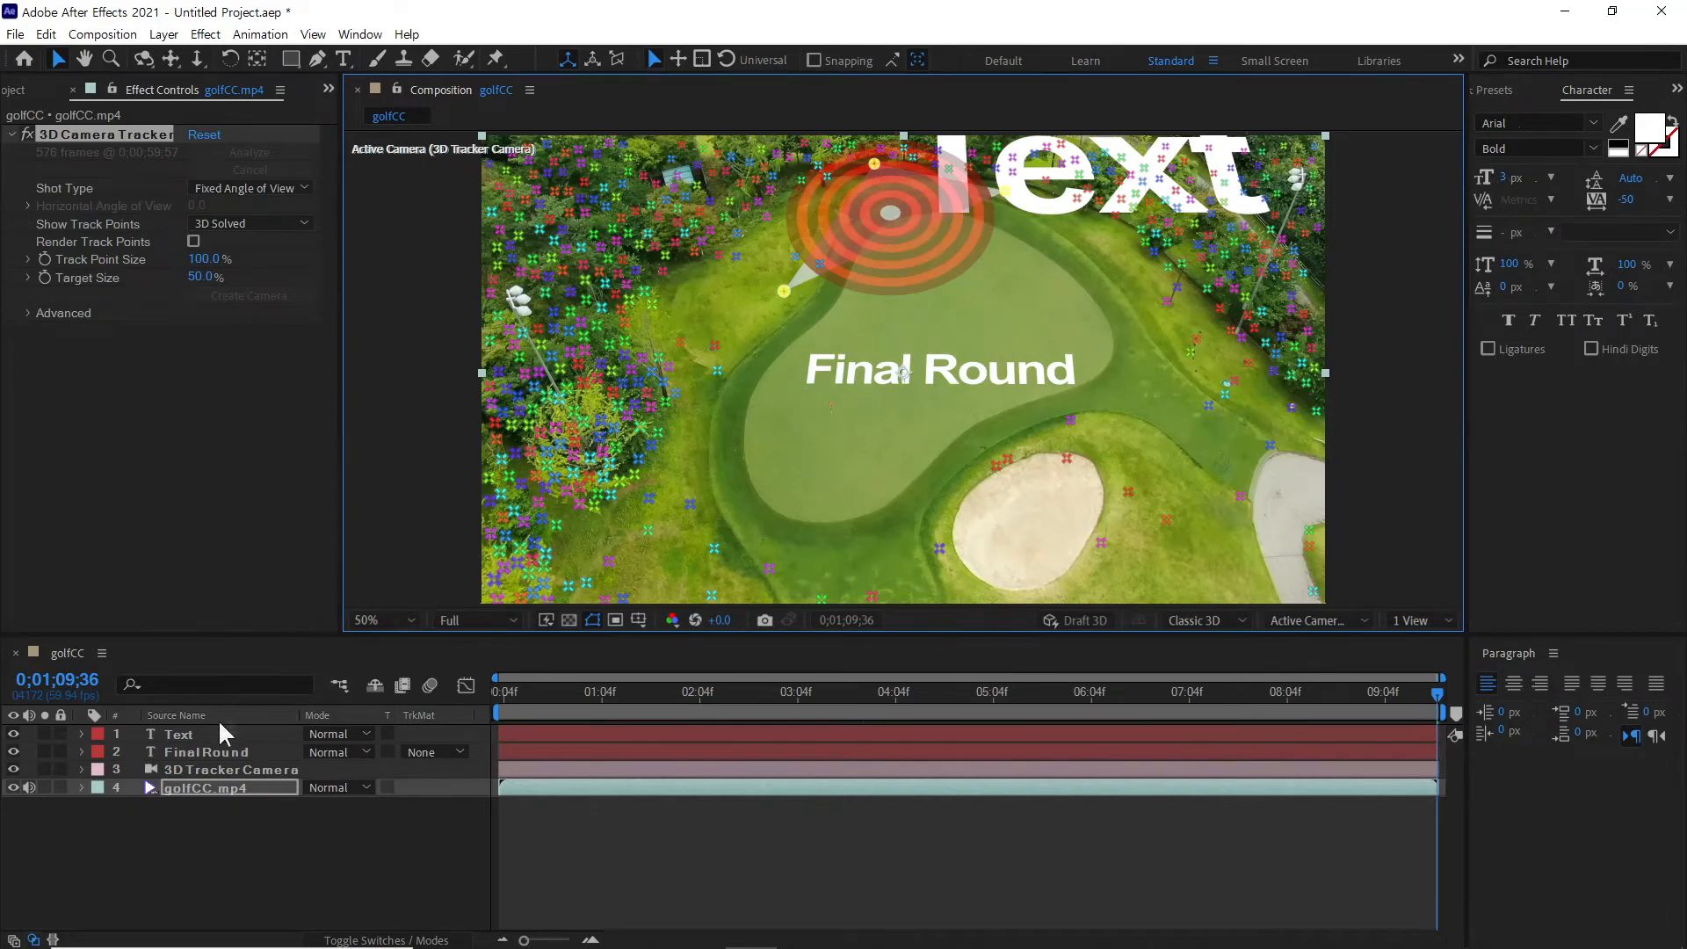
Reduce the font size of the new "Text" layer at the green's far edge to 0.5 px
click(204, 735)
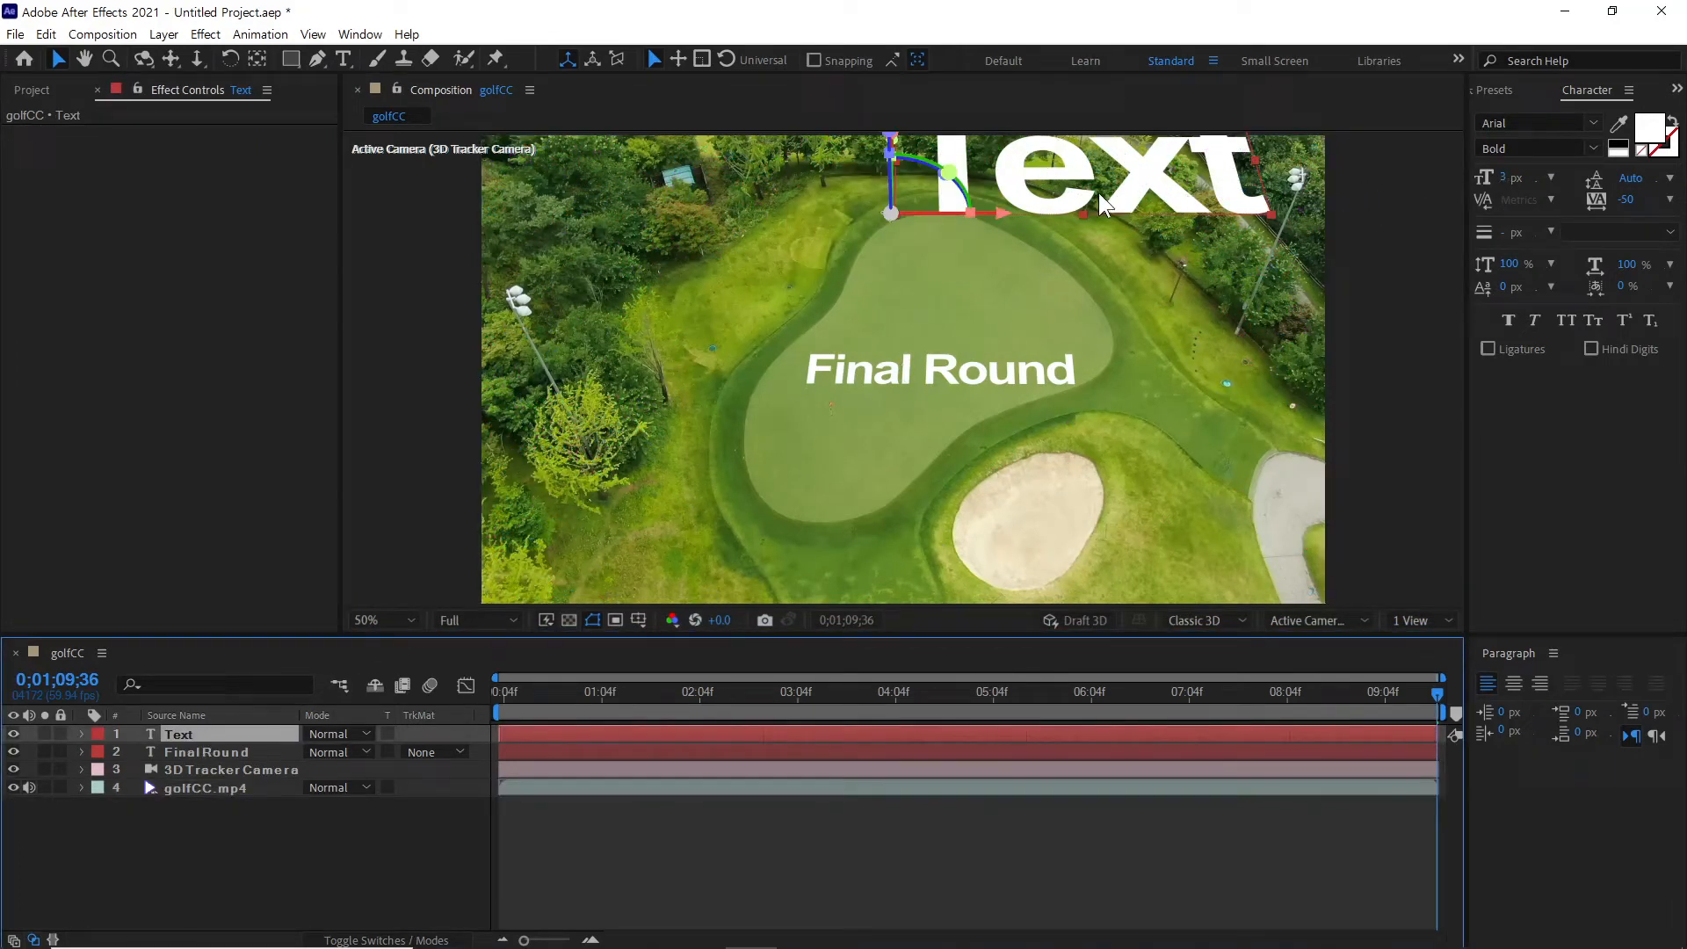
click(1505, 181)
text(1)
key(Return)
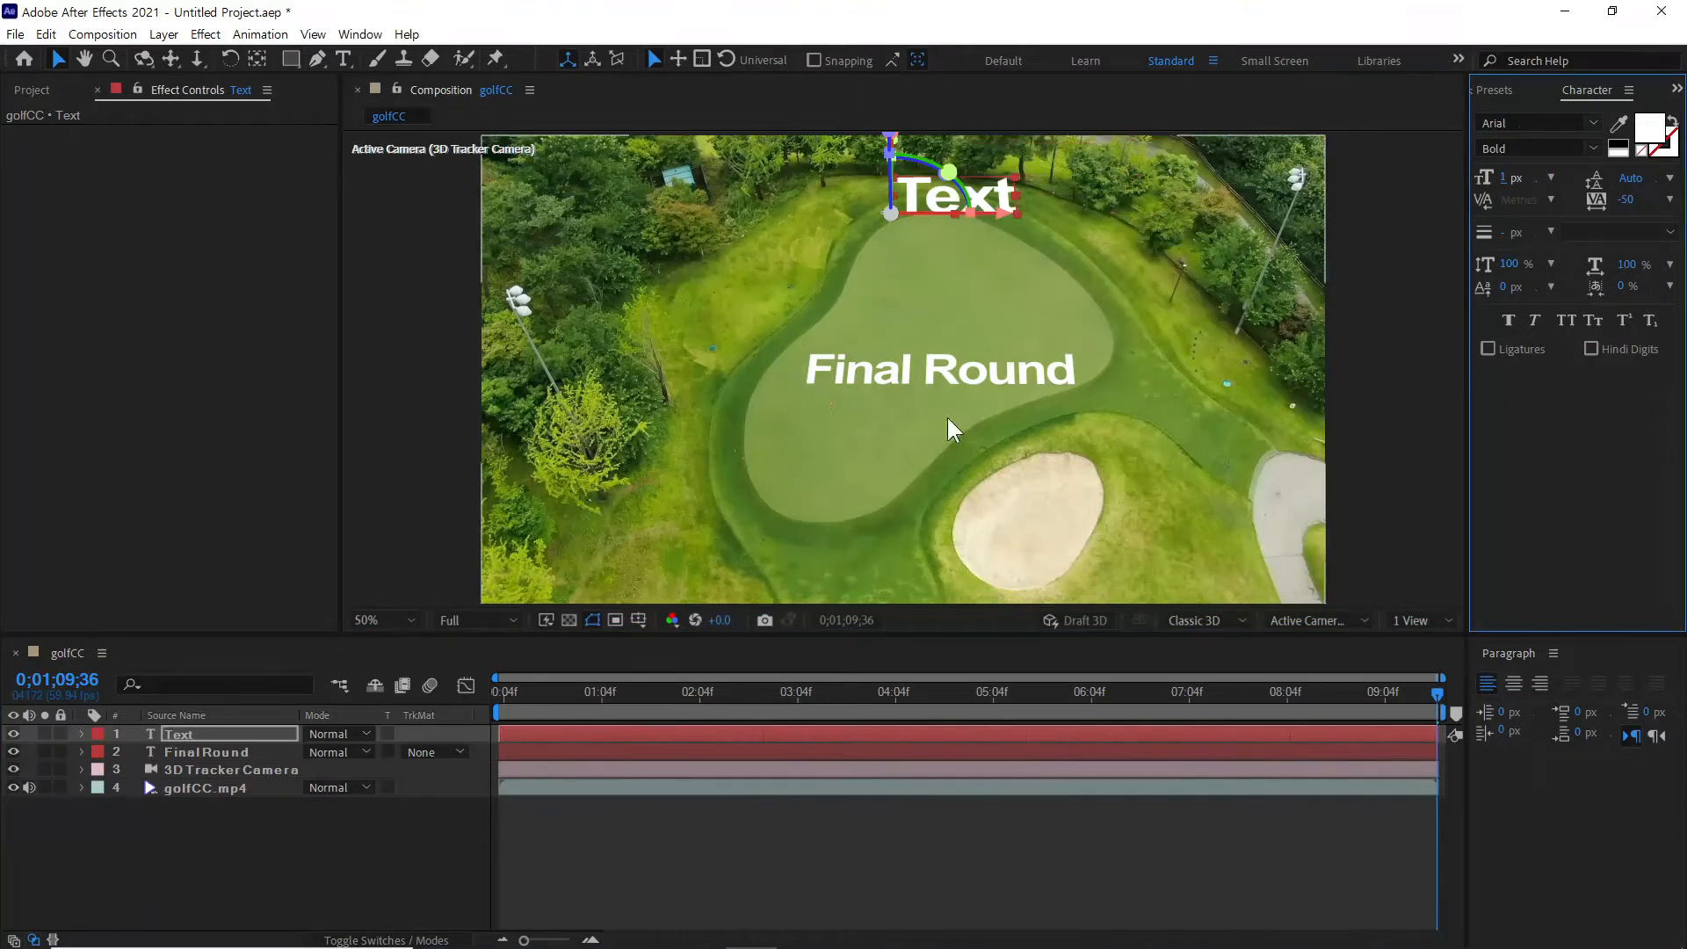
click(1506, 179)
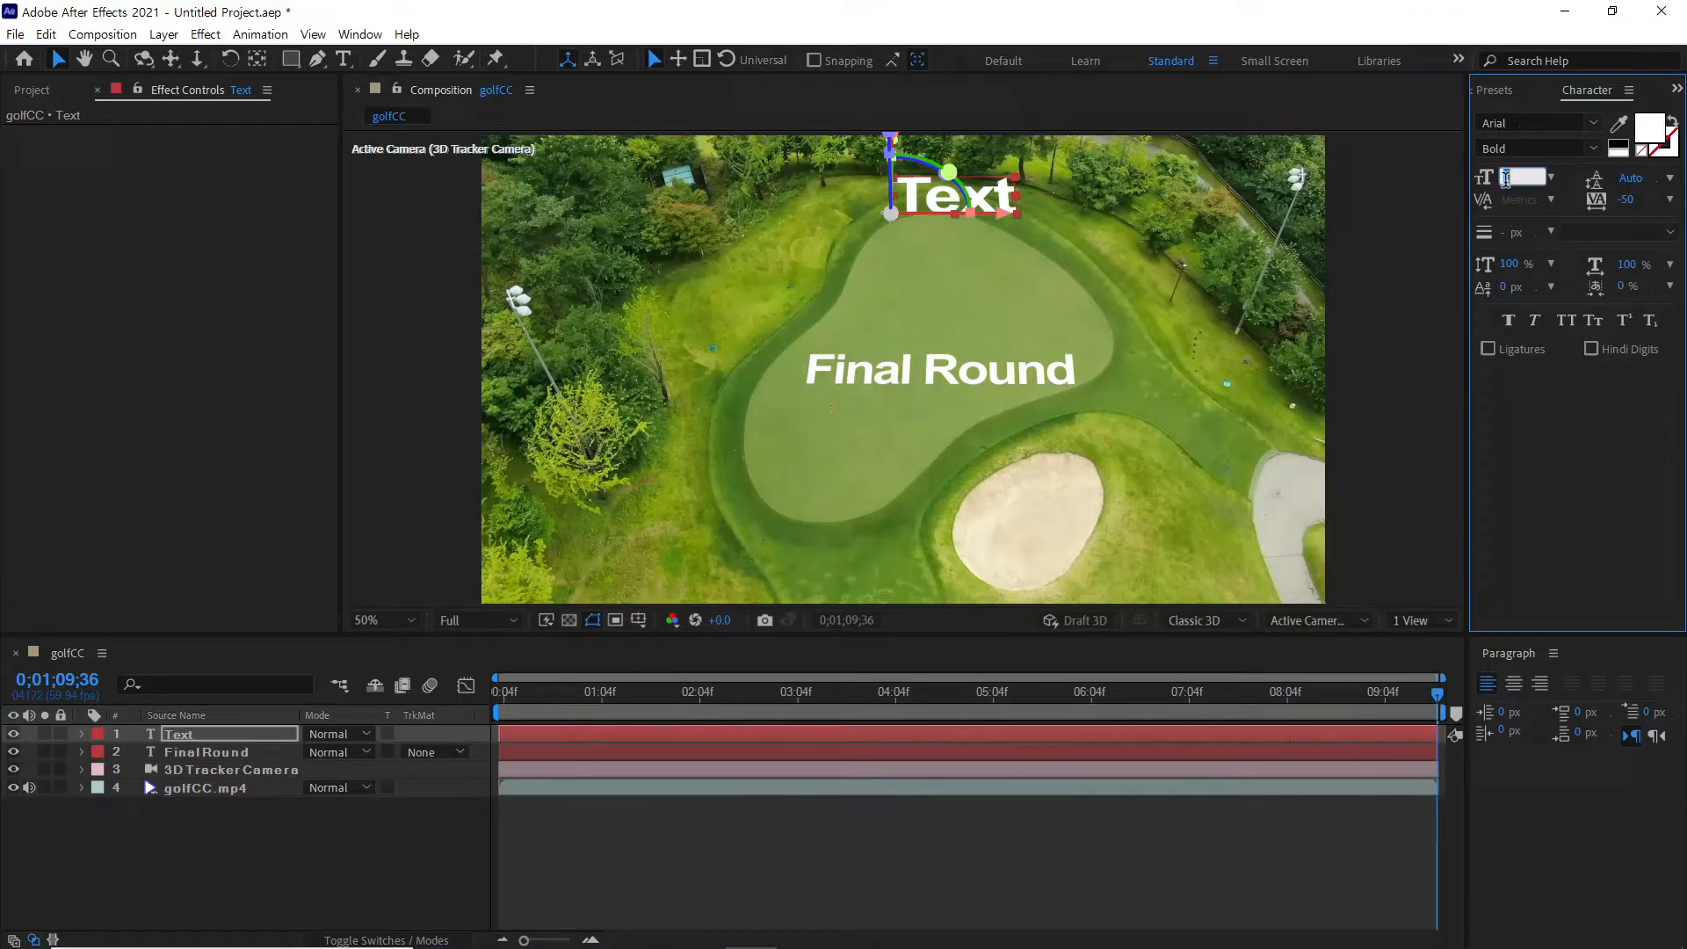
text(0.5)
key(Return)
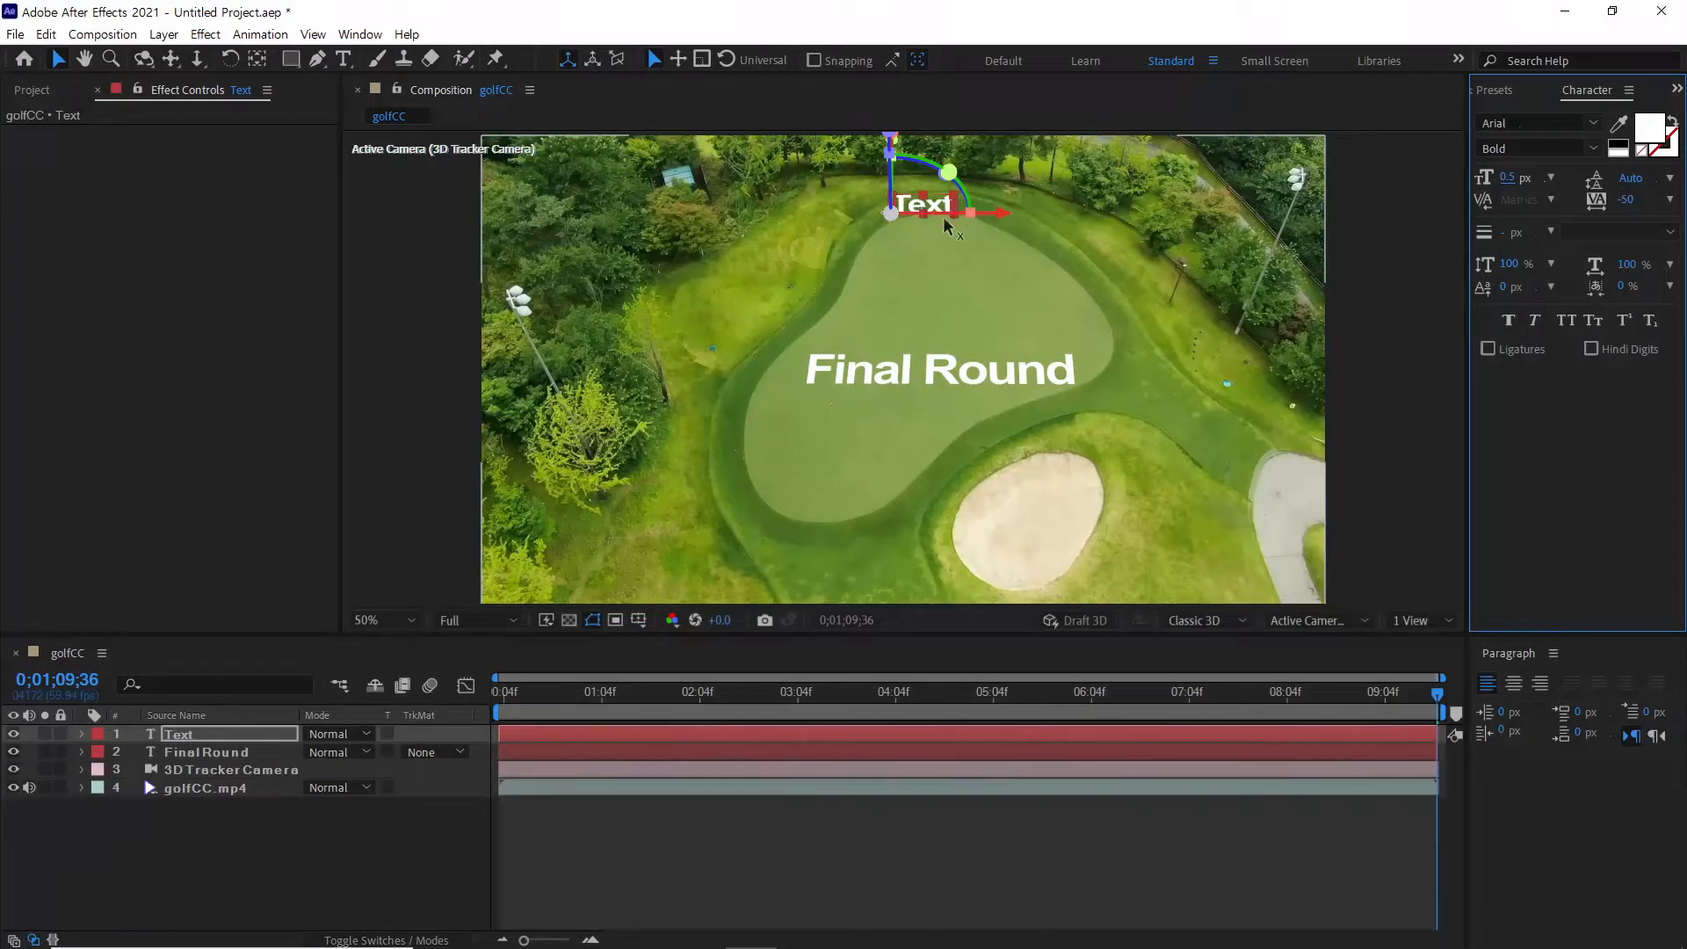
Reveal the "Text" layer's rotation properties and set its X orientation to 6.8° so it stands upright
click(173, 734)
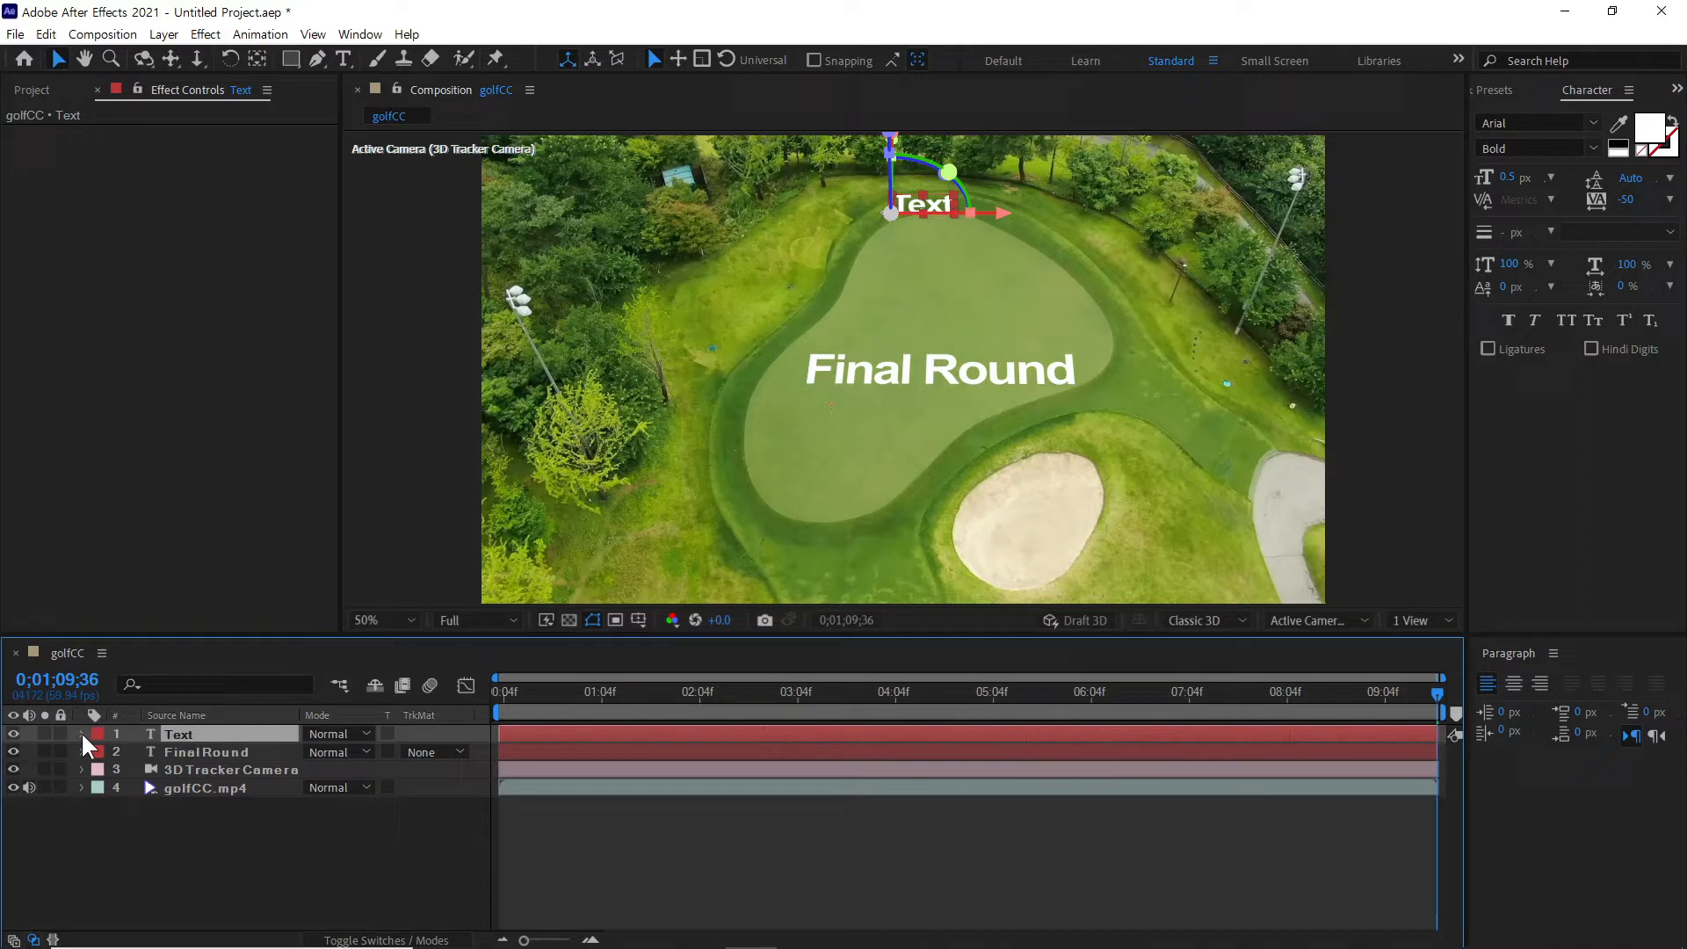
key(r)
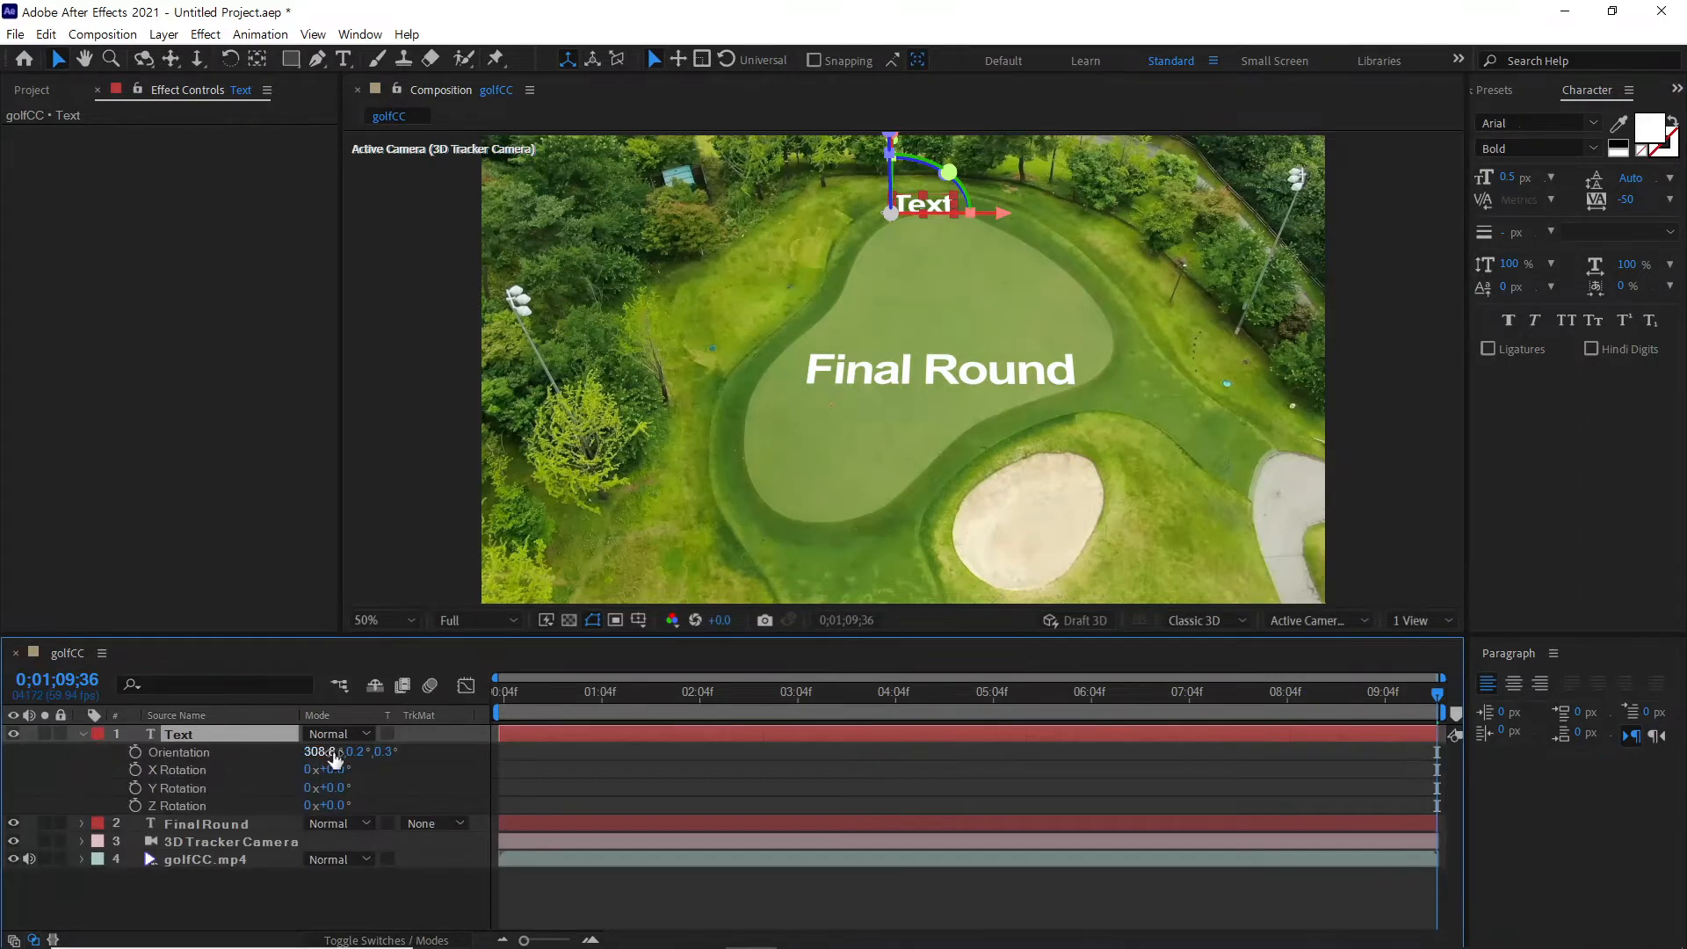
drag(355, 752, 394, 764)
key(ctrl+z)
click(418, 890)
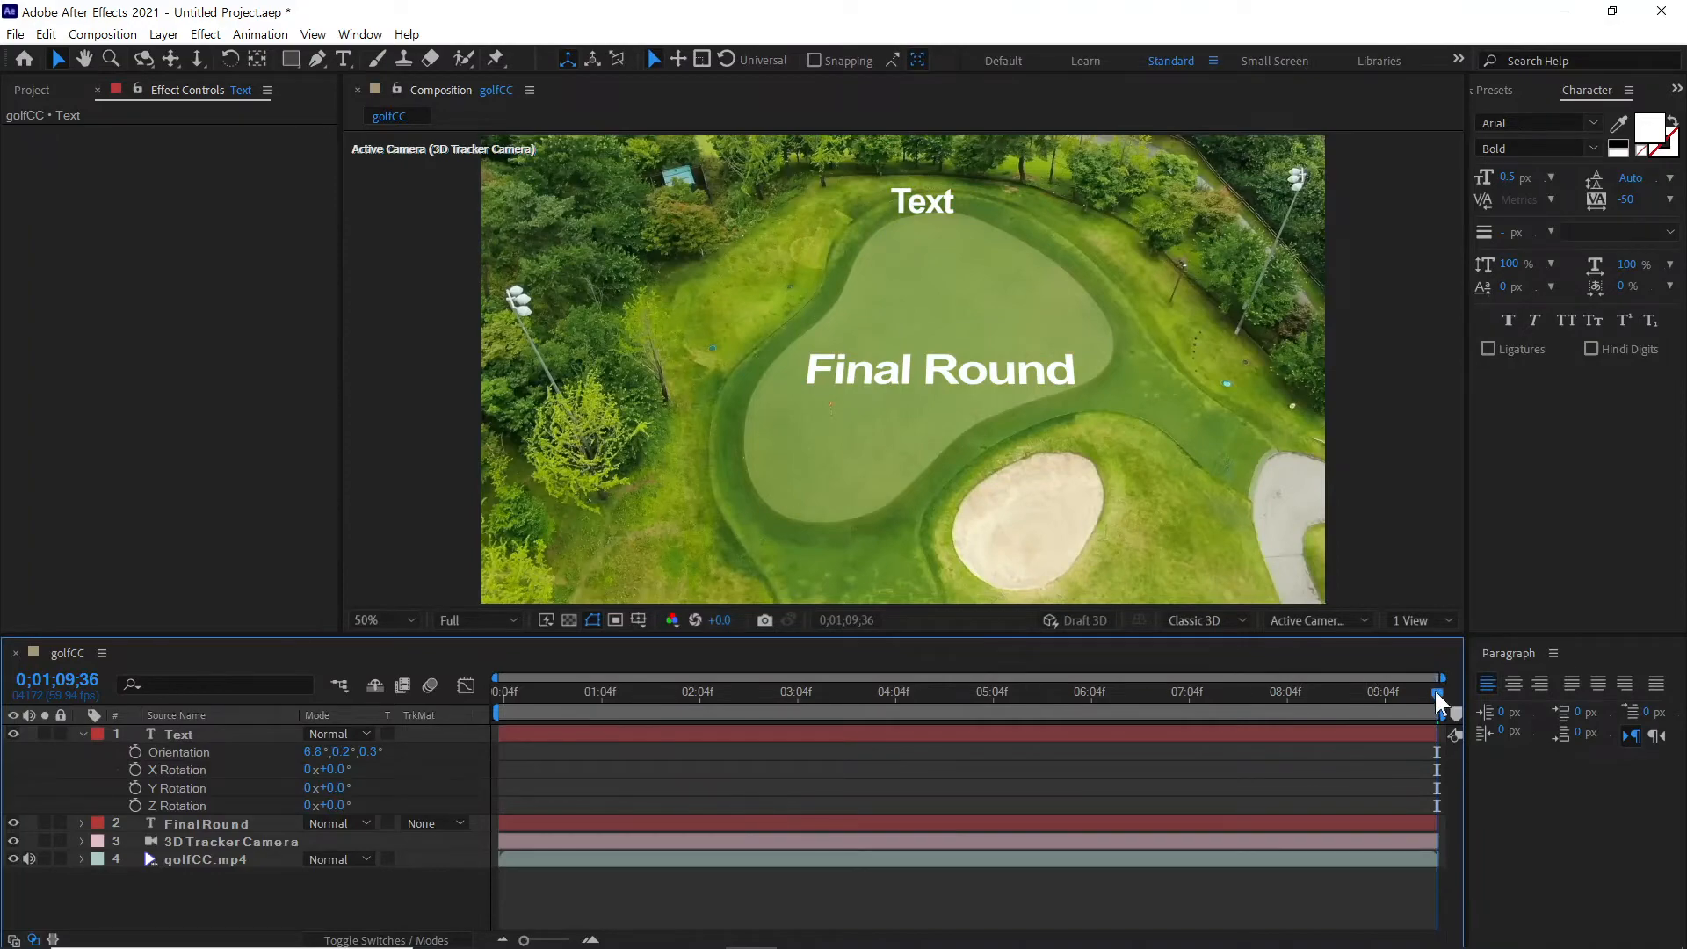
Check the upright "Text" layer near the start of the clip at 0;00;59;59 and delete it
drag(1436, 690, 501, 689)
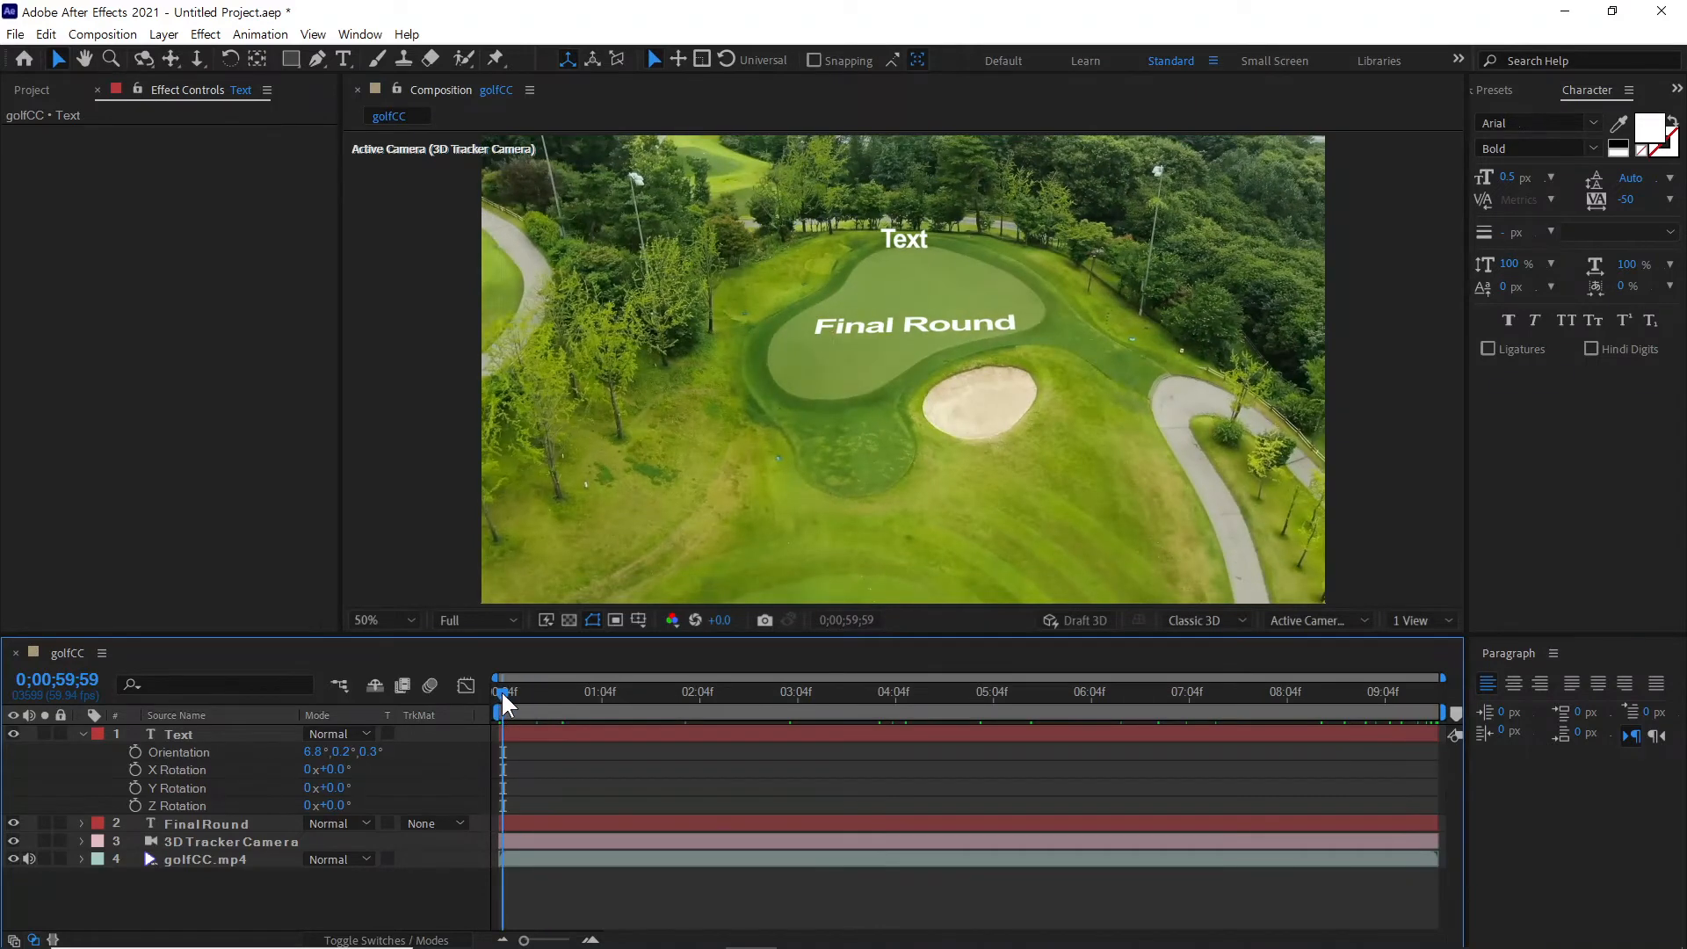
click(231, 734)
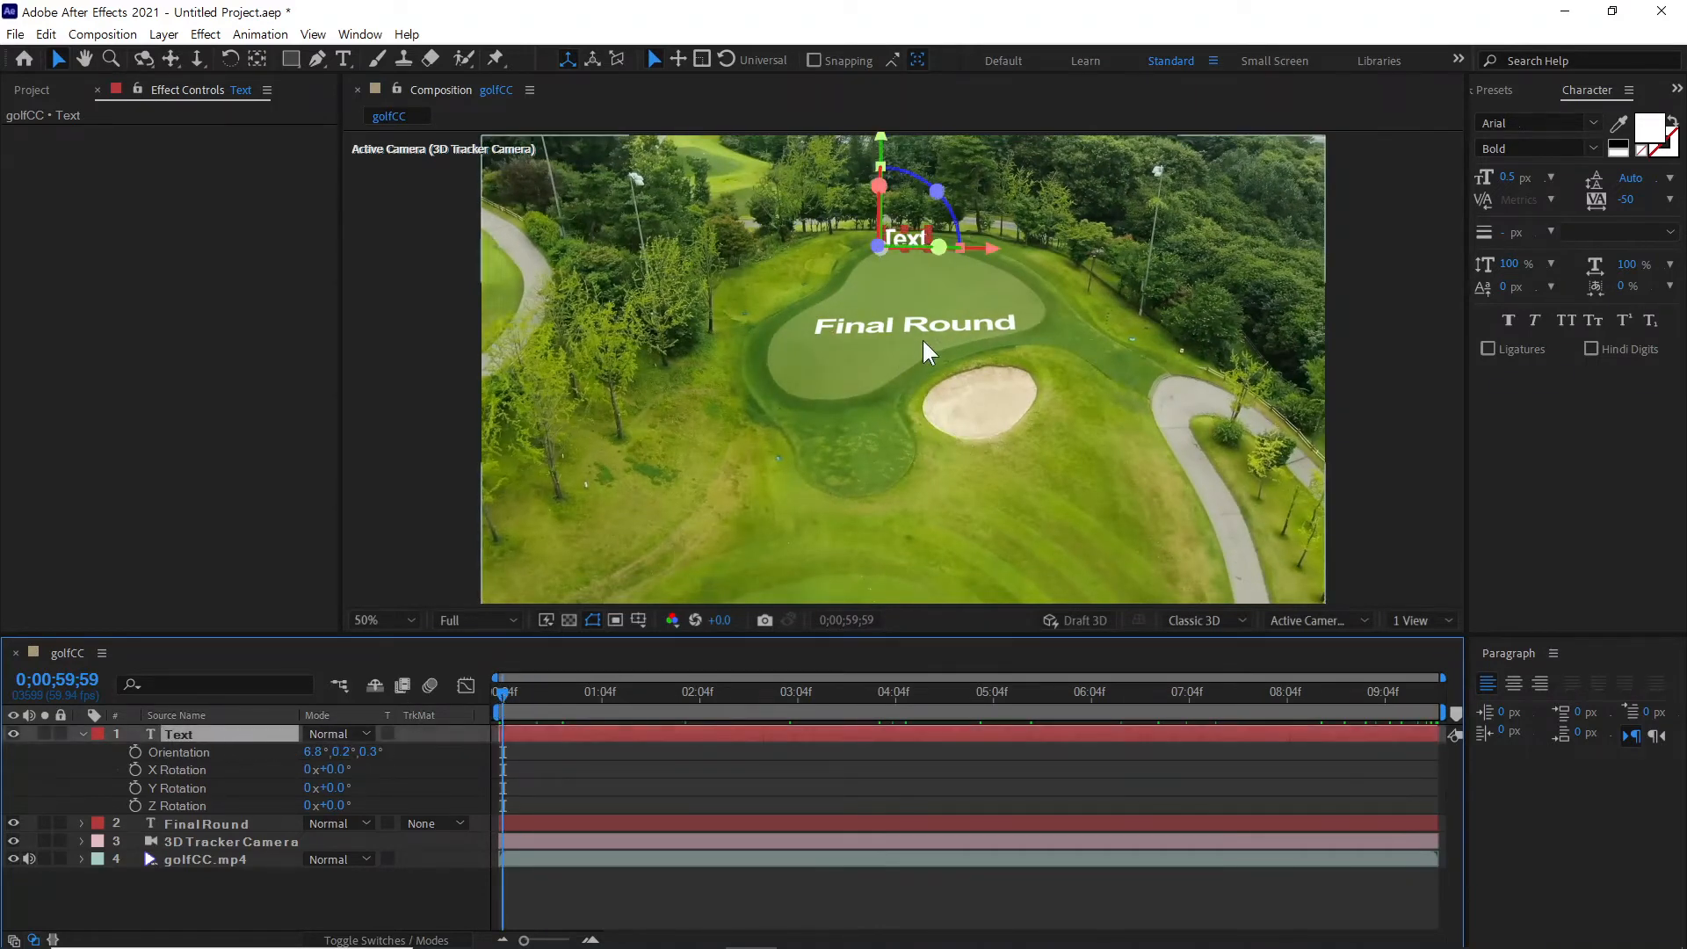
key(Delete)
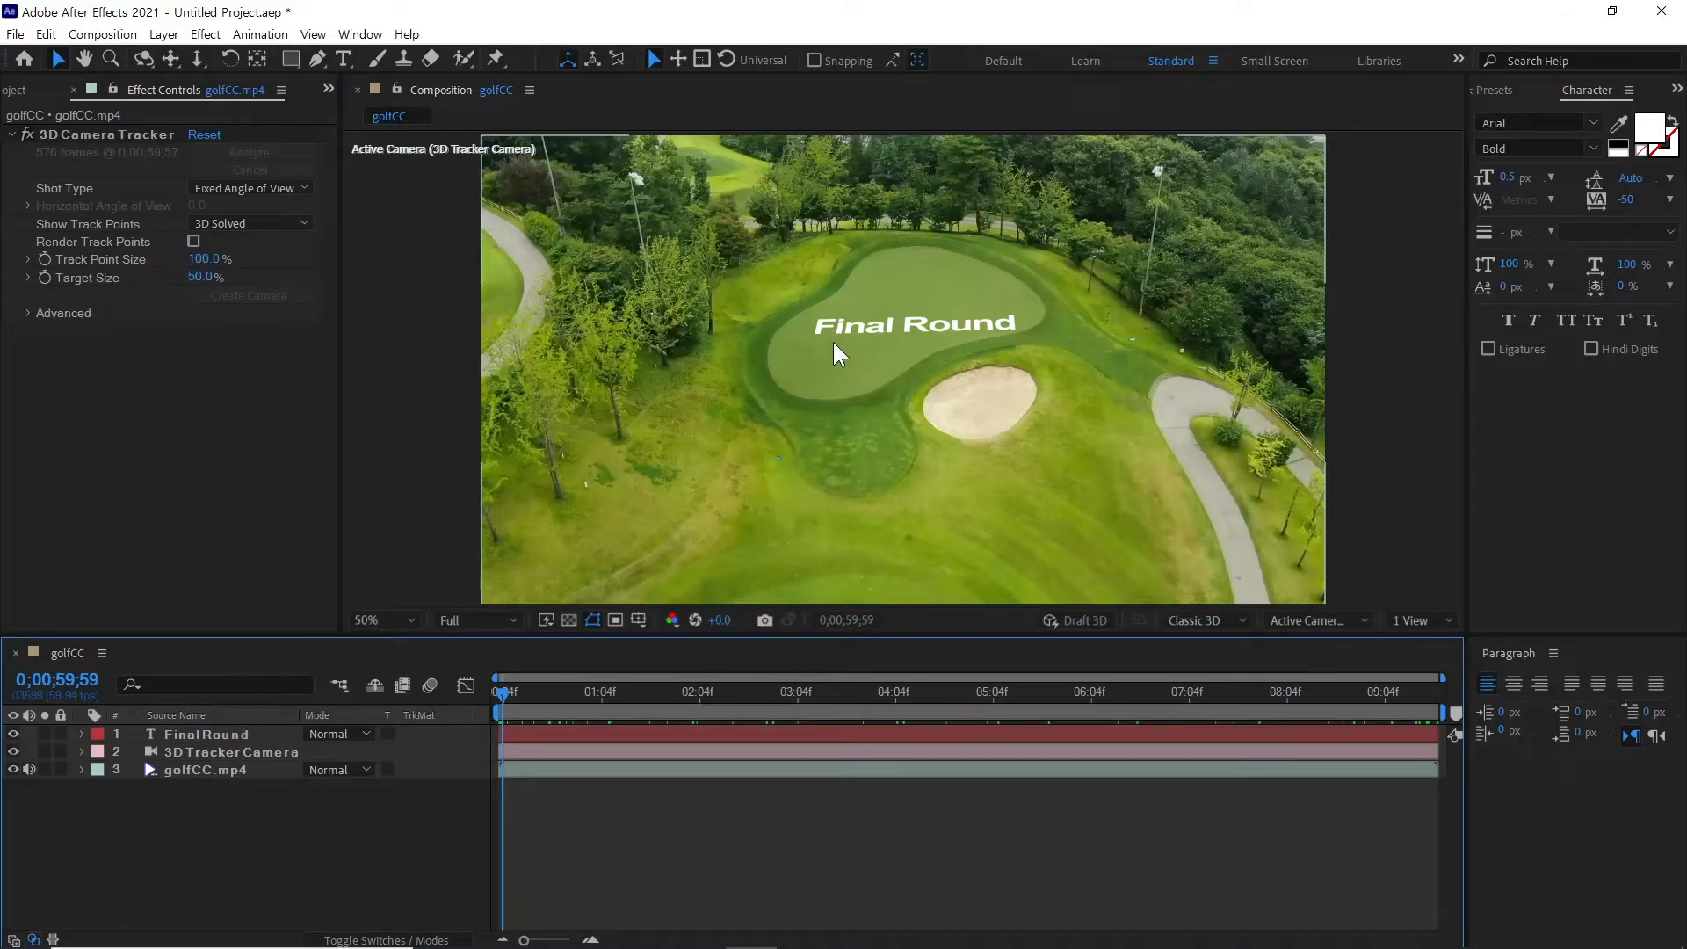
At the last frame, 0;01;09;36, create a tracked solid from the golfCC.mp4 camera track points, centered on the green beside "Final Round"
click(1436, 693)
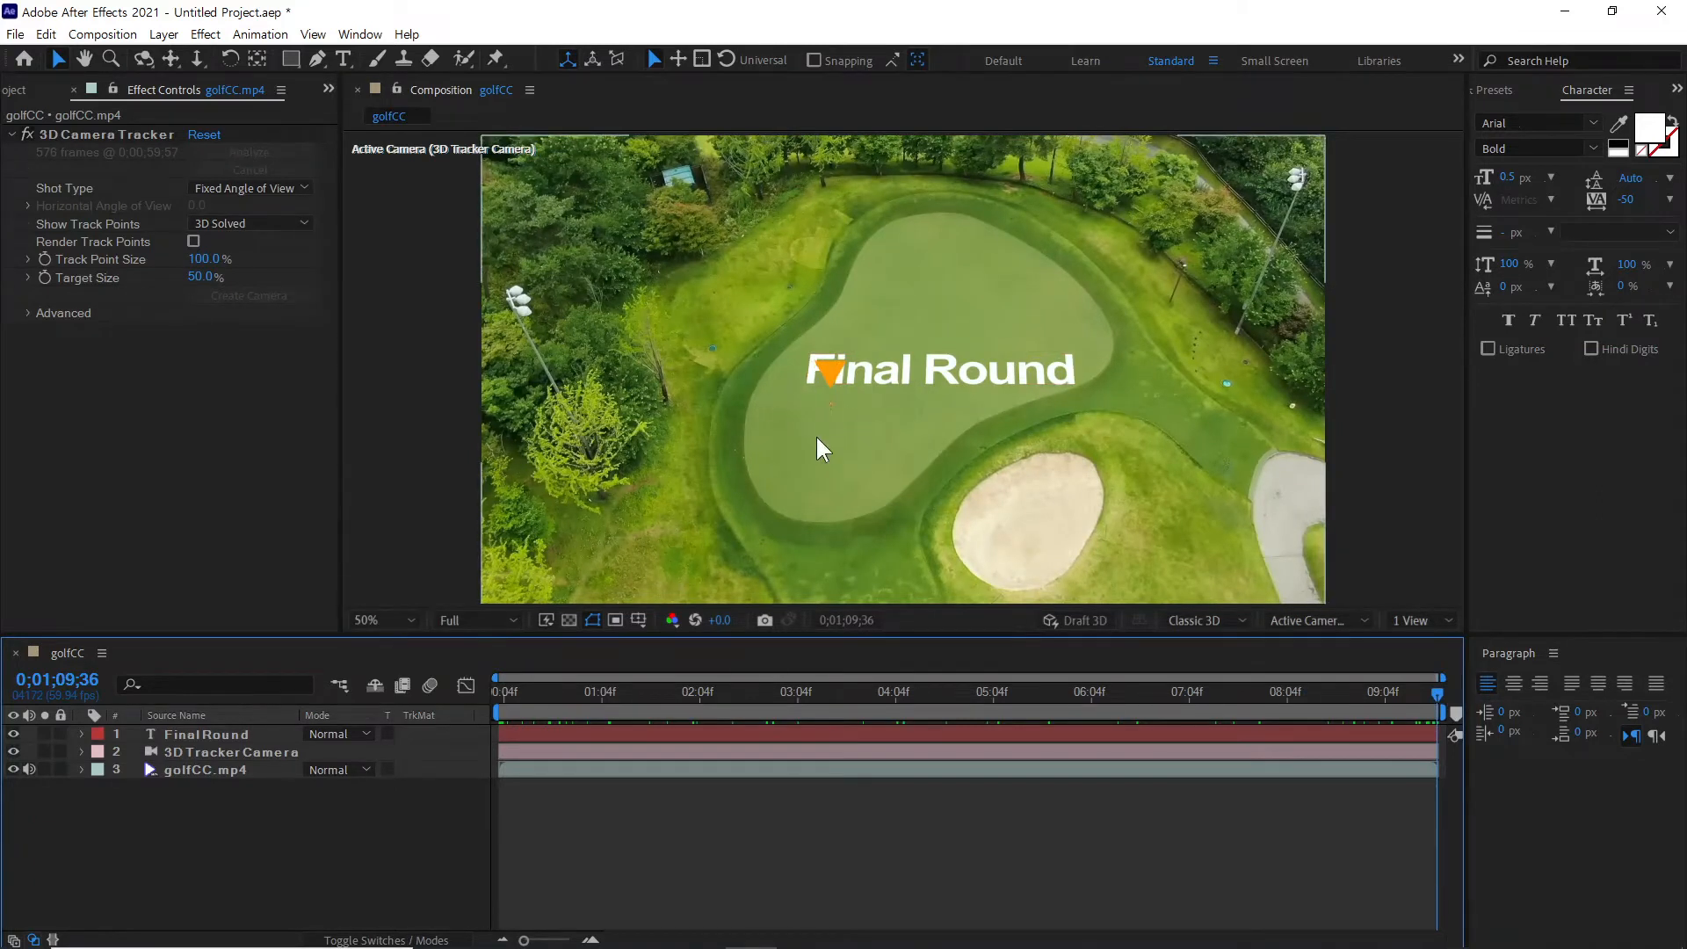
click(227, 770)
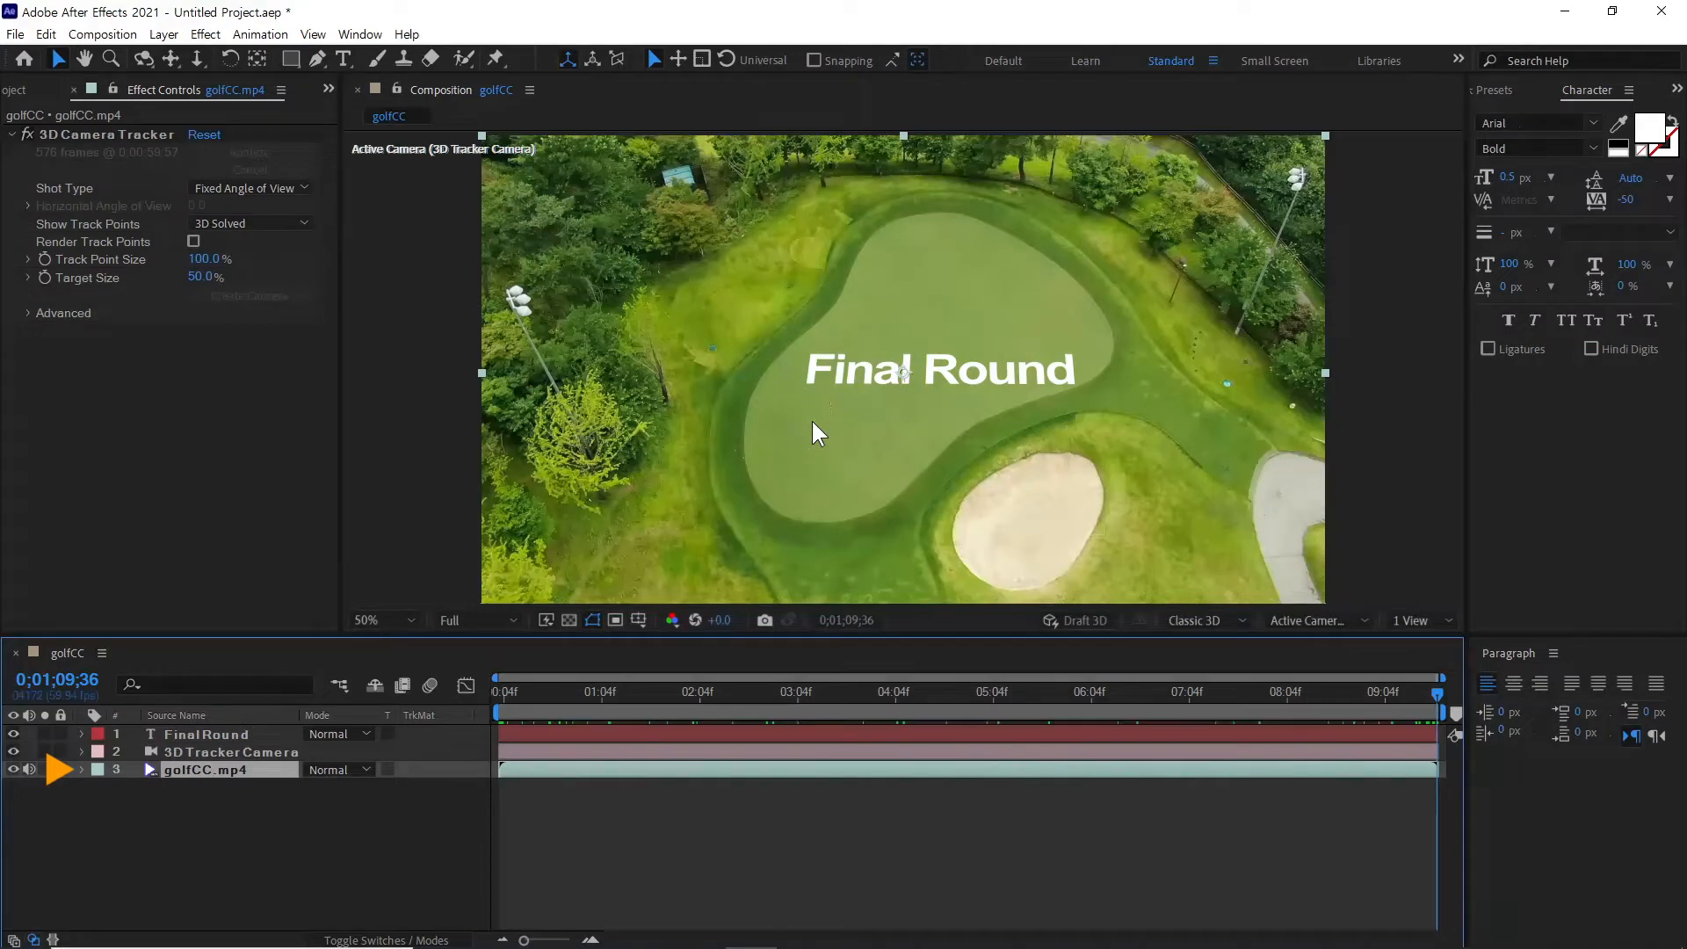
click(121, 136)
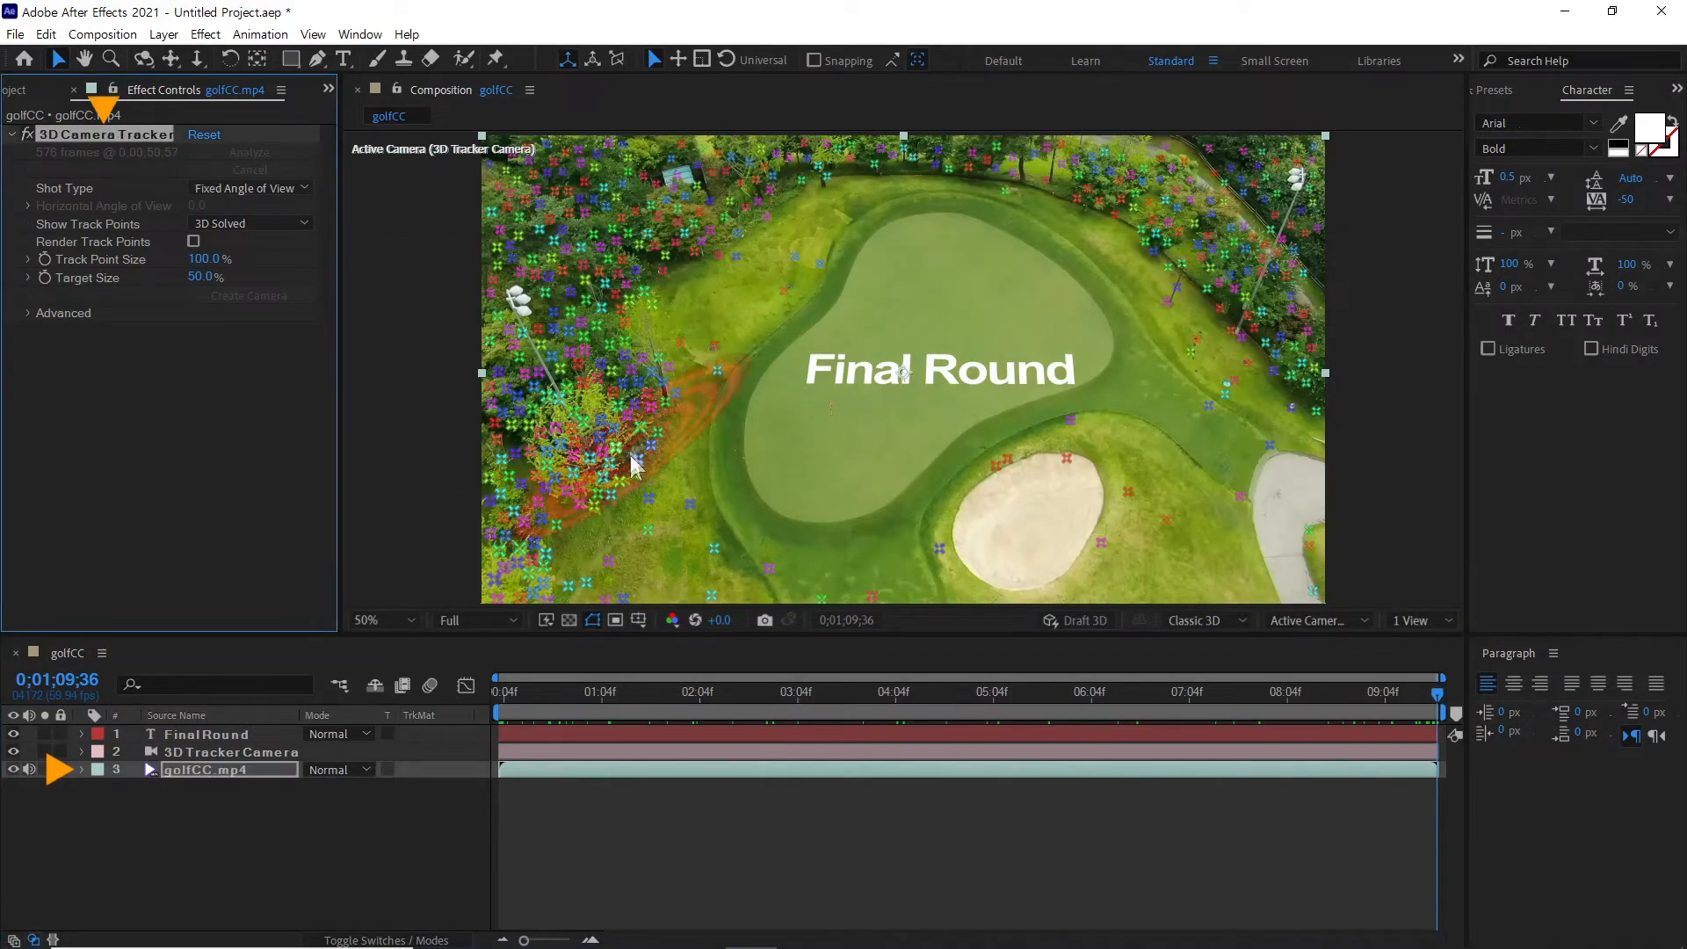
click(827, 418)
right_click(806, 409)
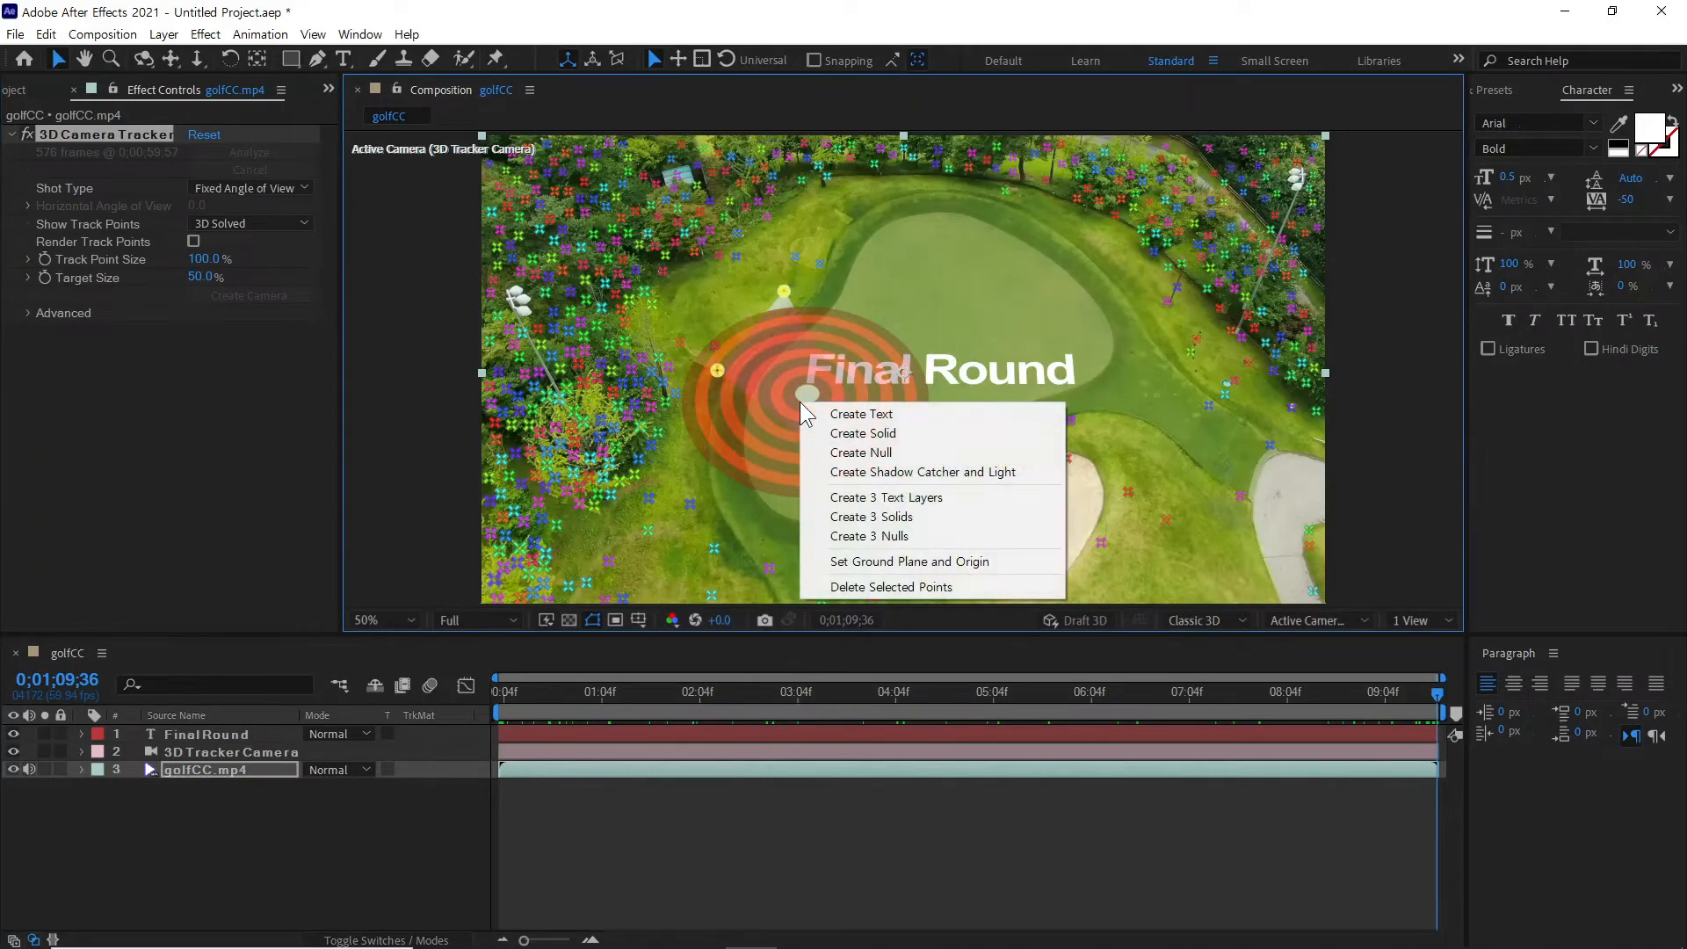
click(871, 432)
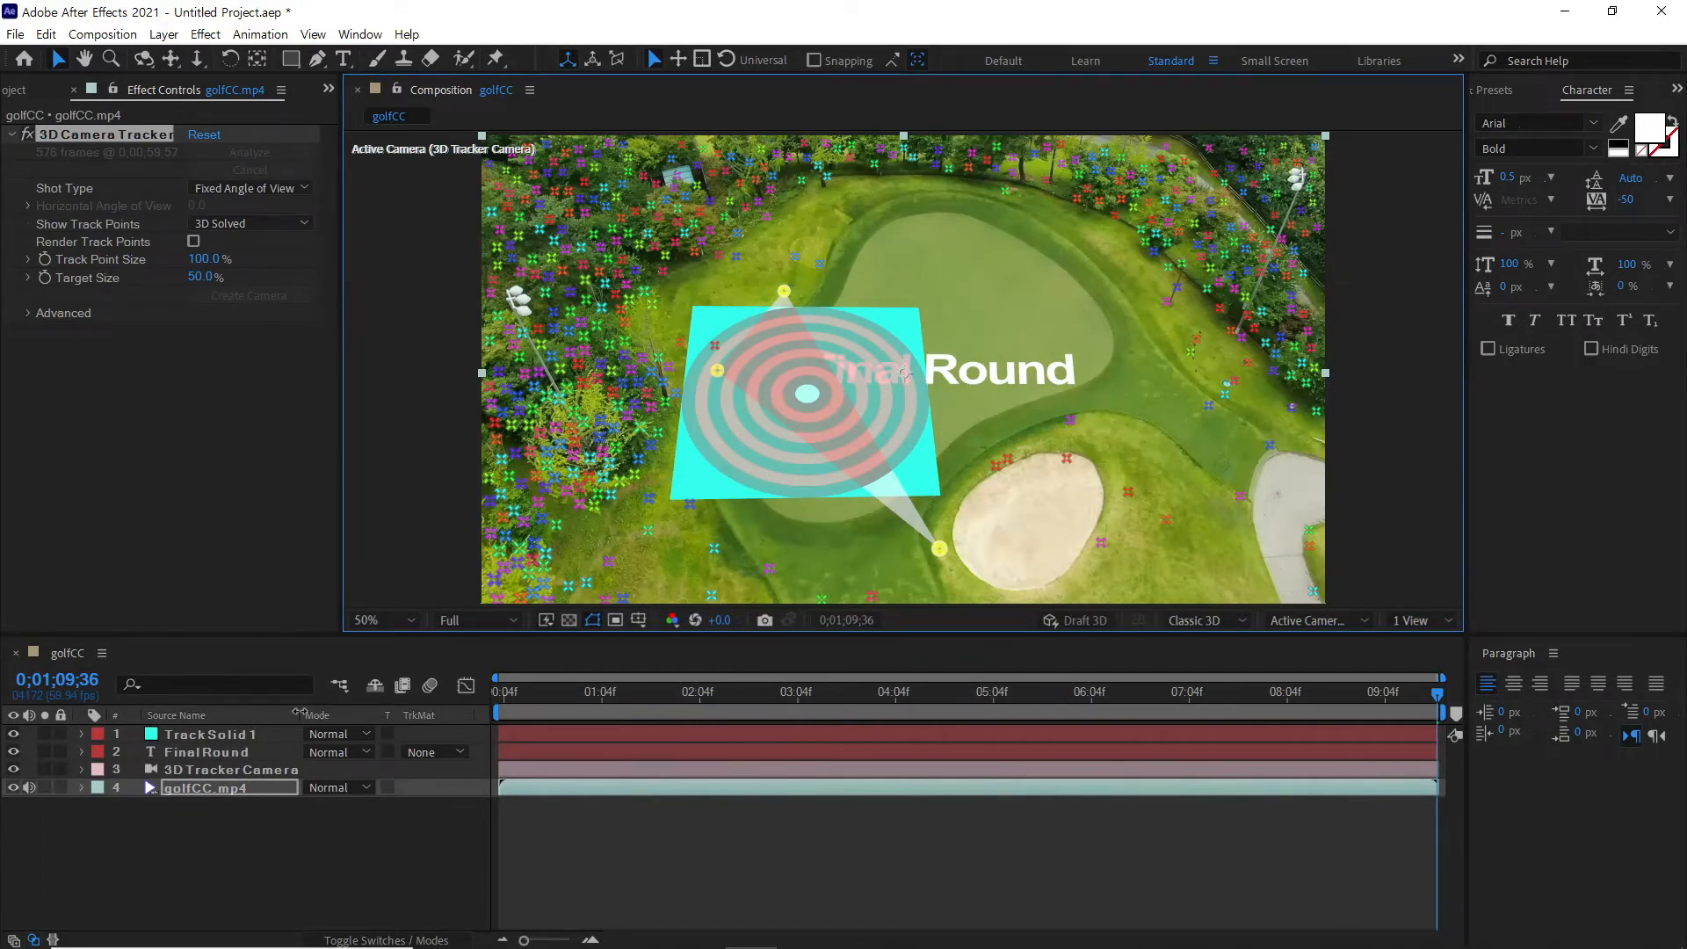
Resize the Track Solid 1 layer to 900 px wide and 900 px high in its solid settings
click(222, 733)
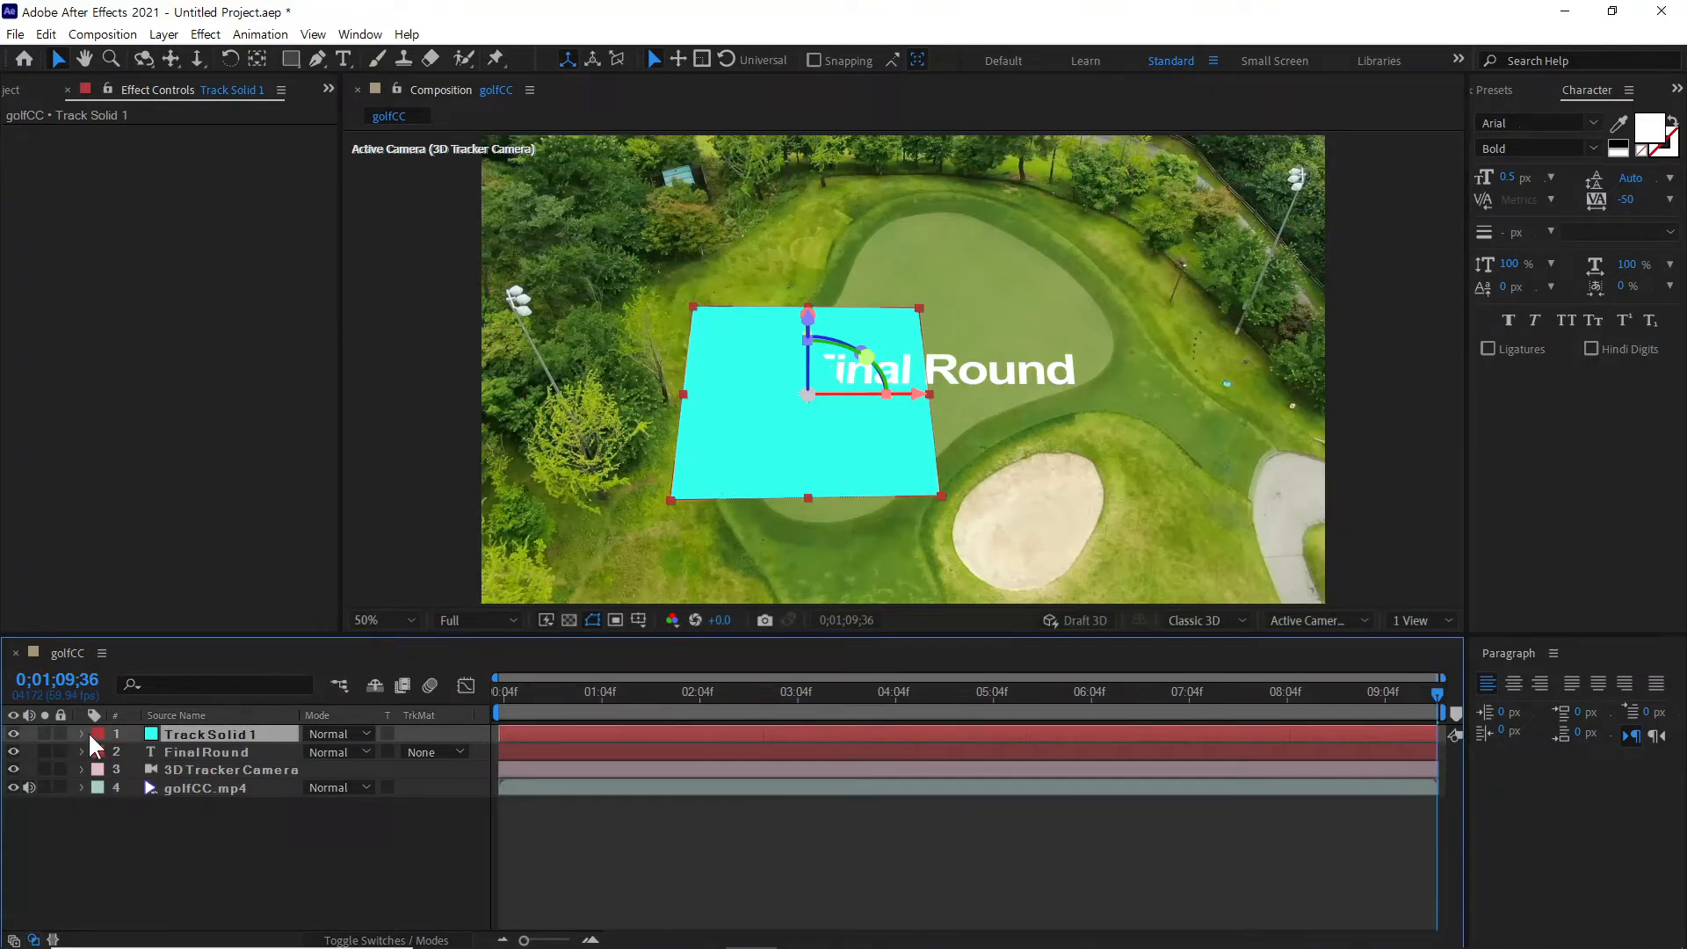
click(162, 35)
click(195, 75)
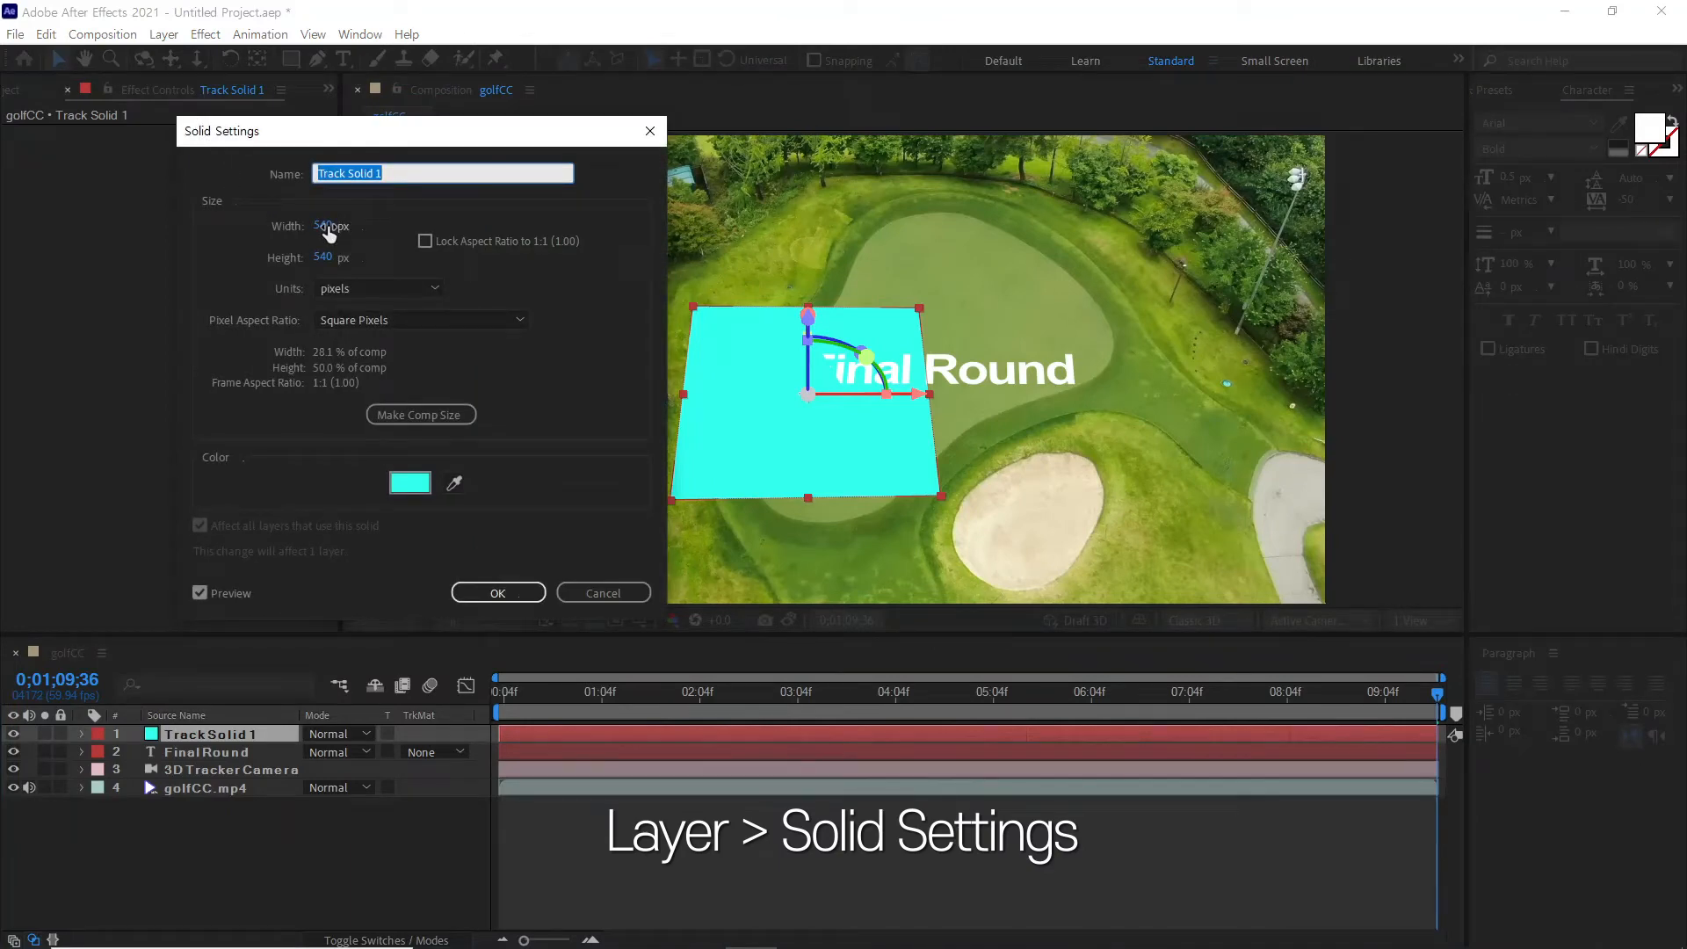
click(327, 227)
text(900)
click(327, 257)
text(900)
click(240, 261)
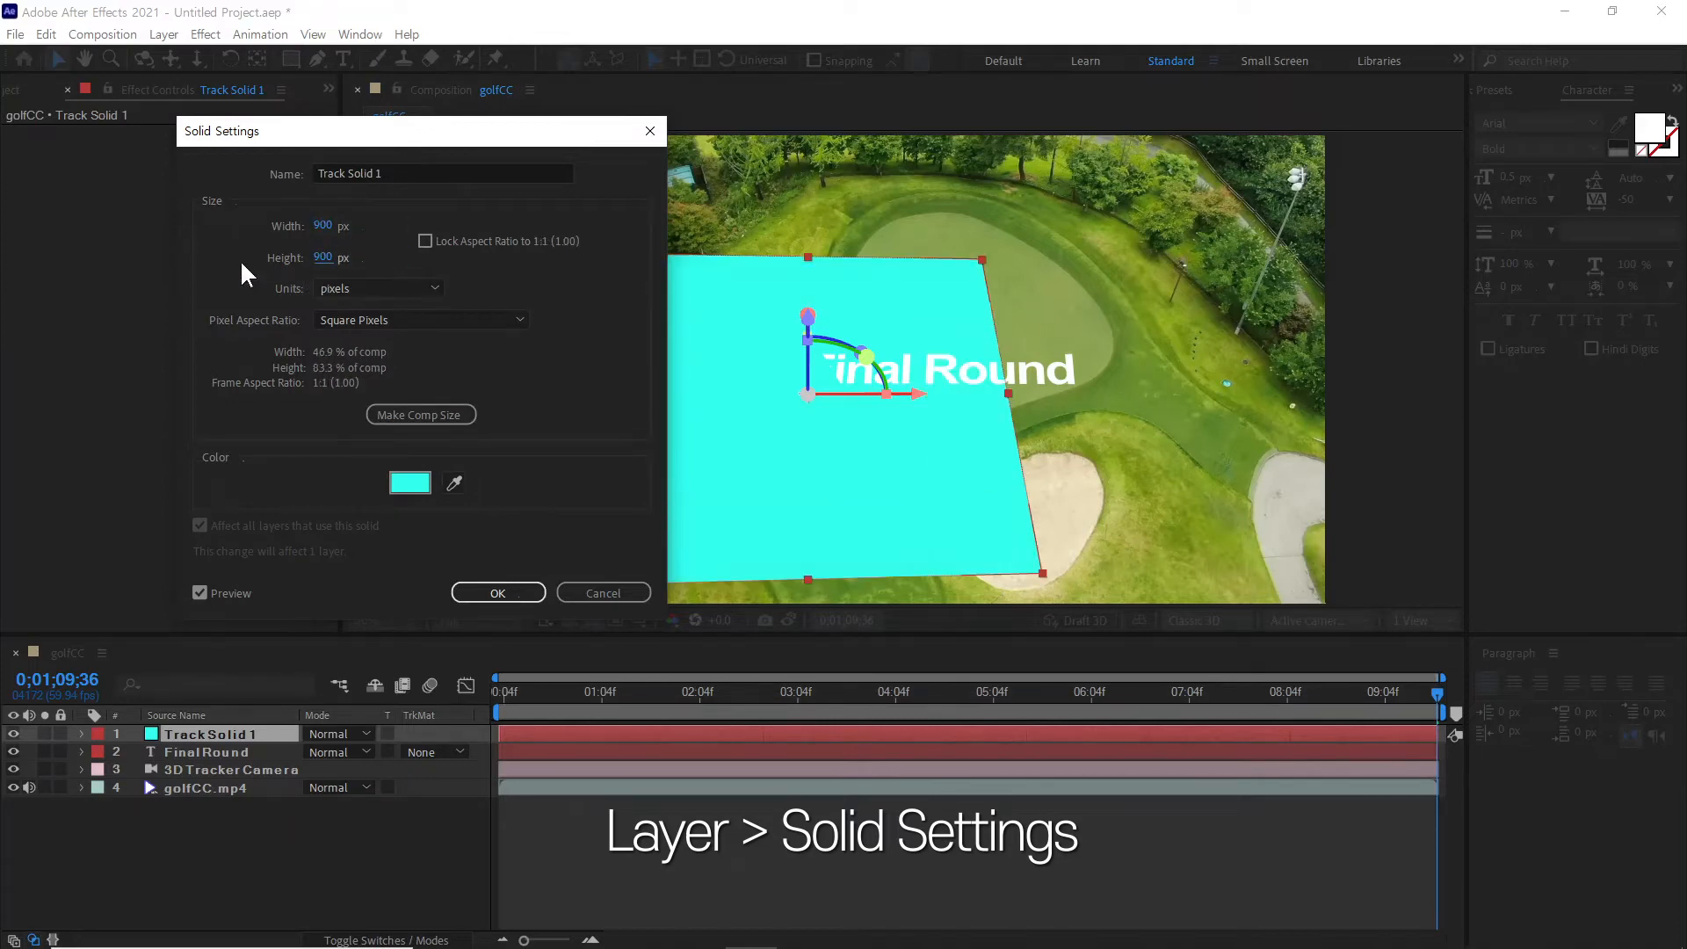
drag(378, 141, 282, 103)
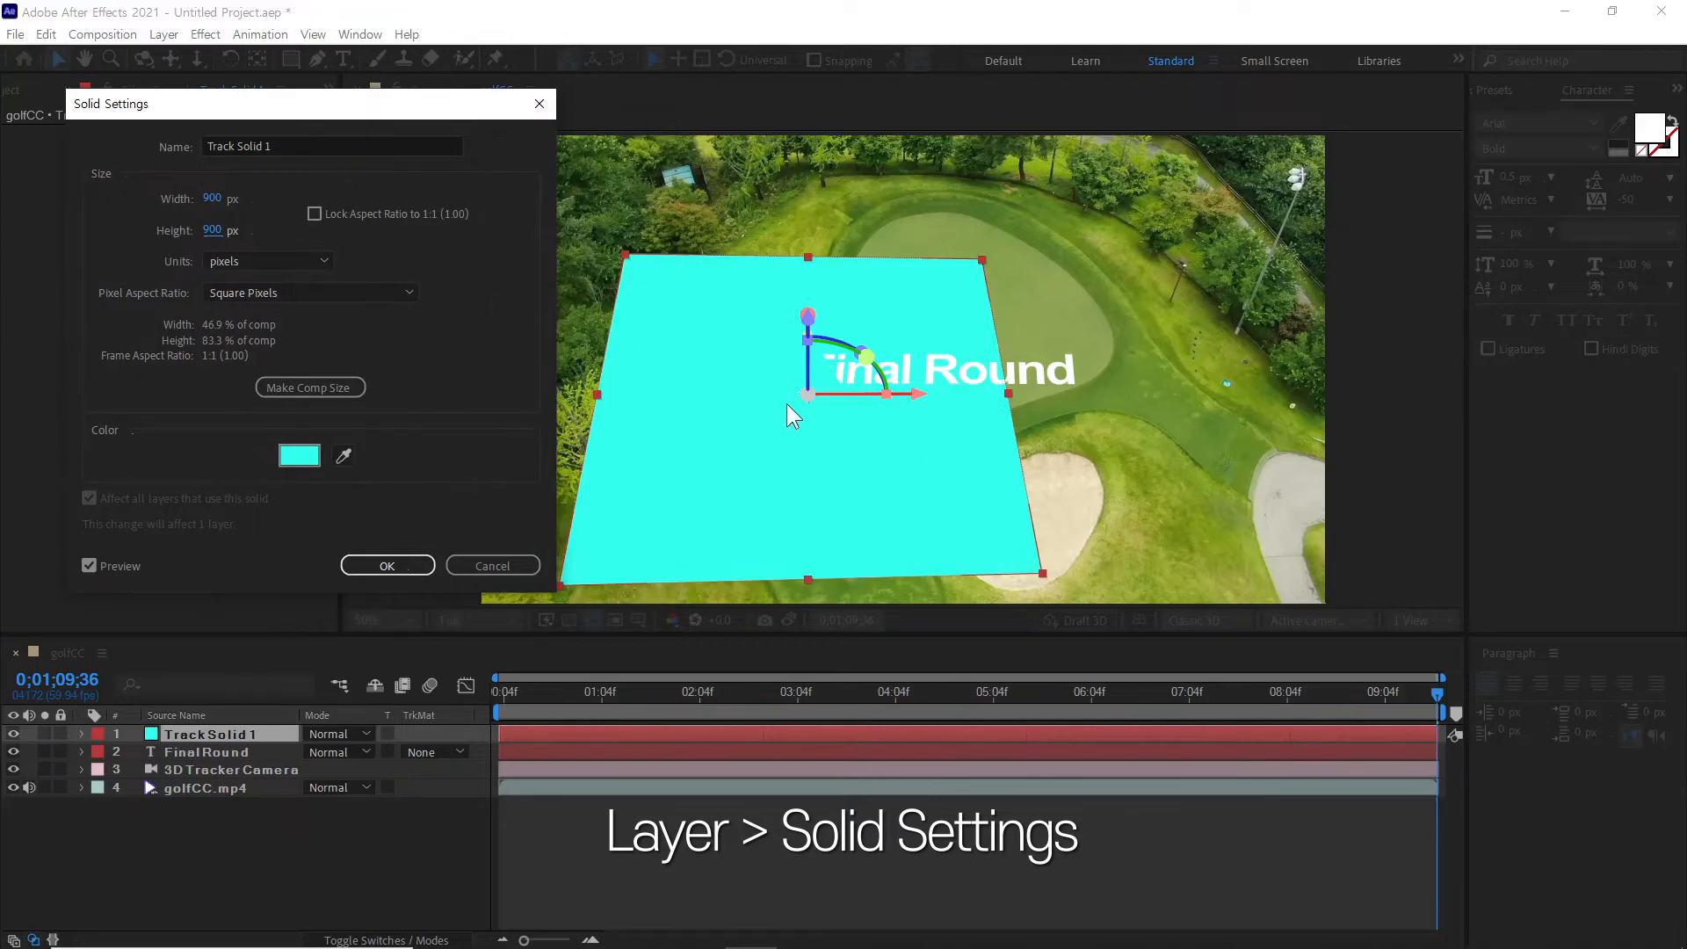
click(387, 566)
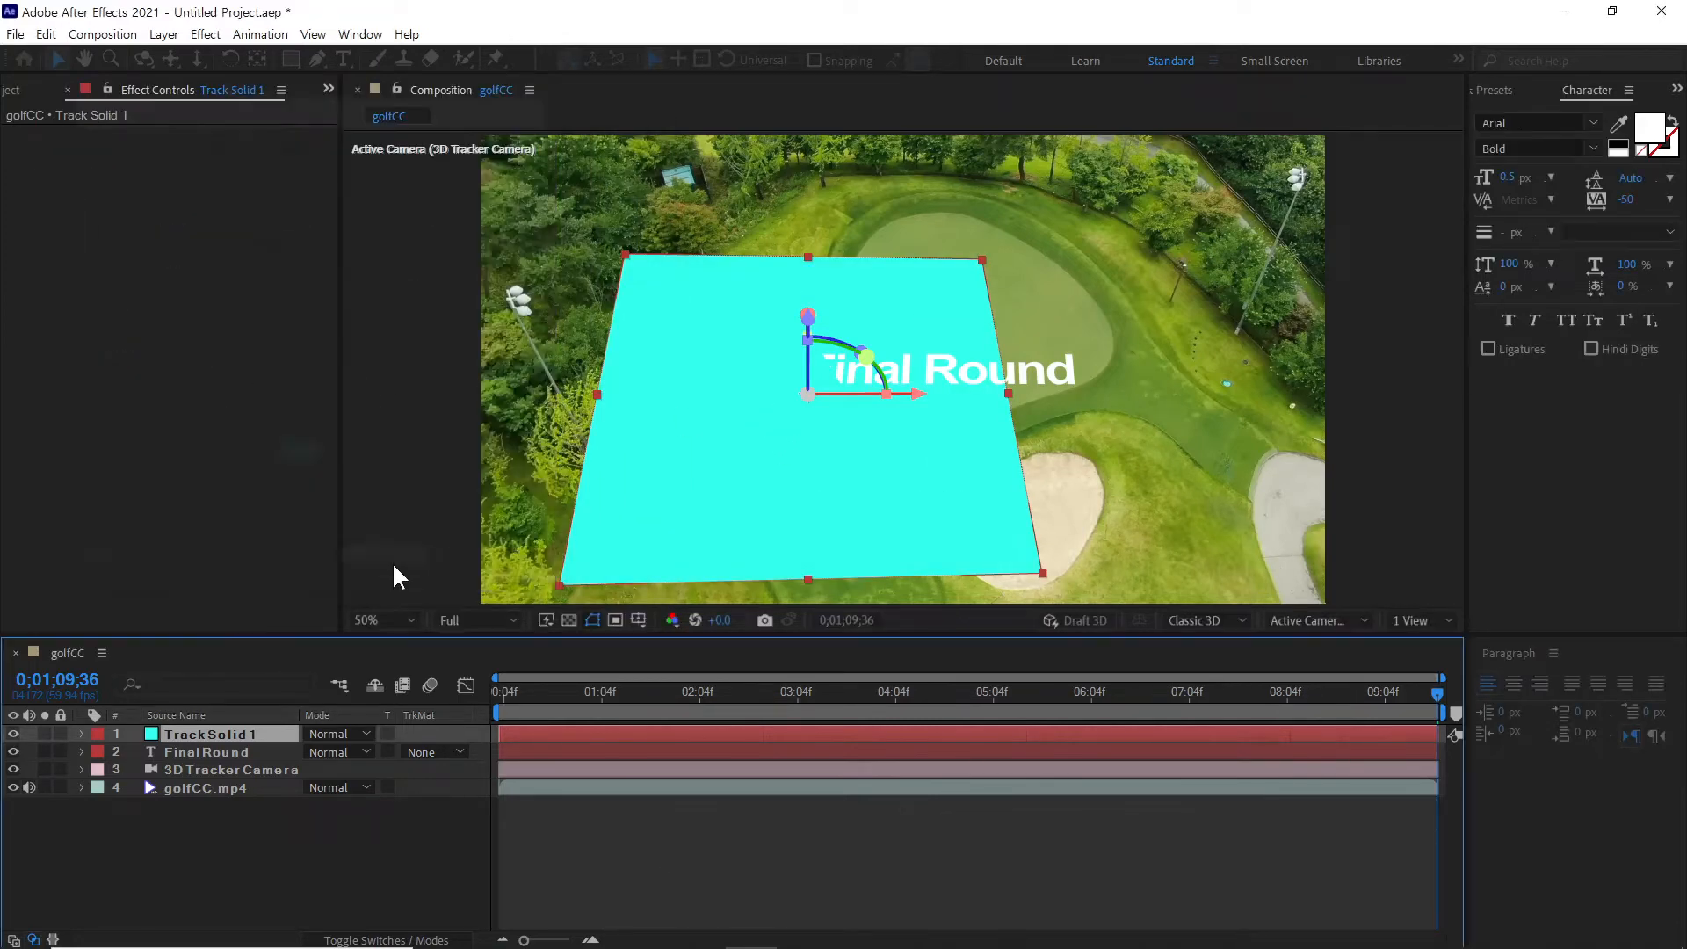
Pre-compose Track Solid 1 as "Track Solid 1 Comp 1", leaving all attributes in golfCC
click(319, 850)
click(250, 731)
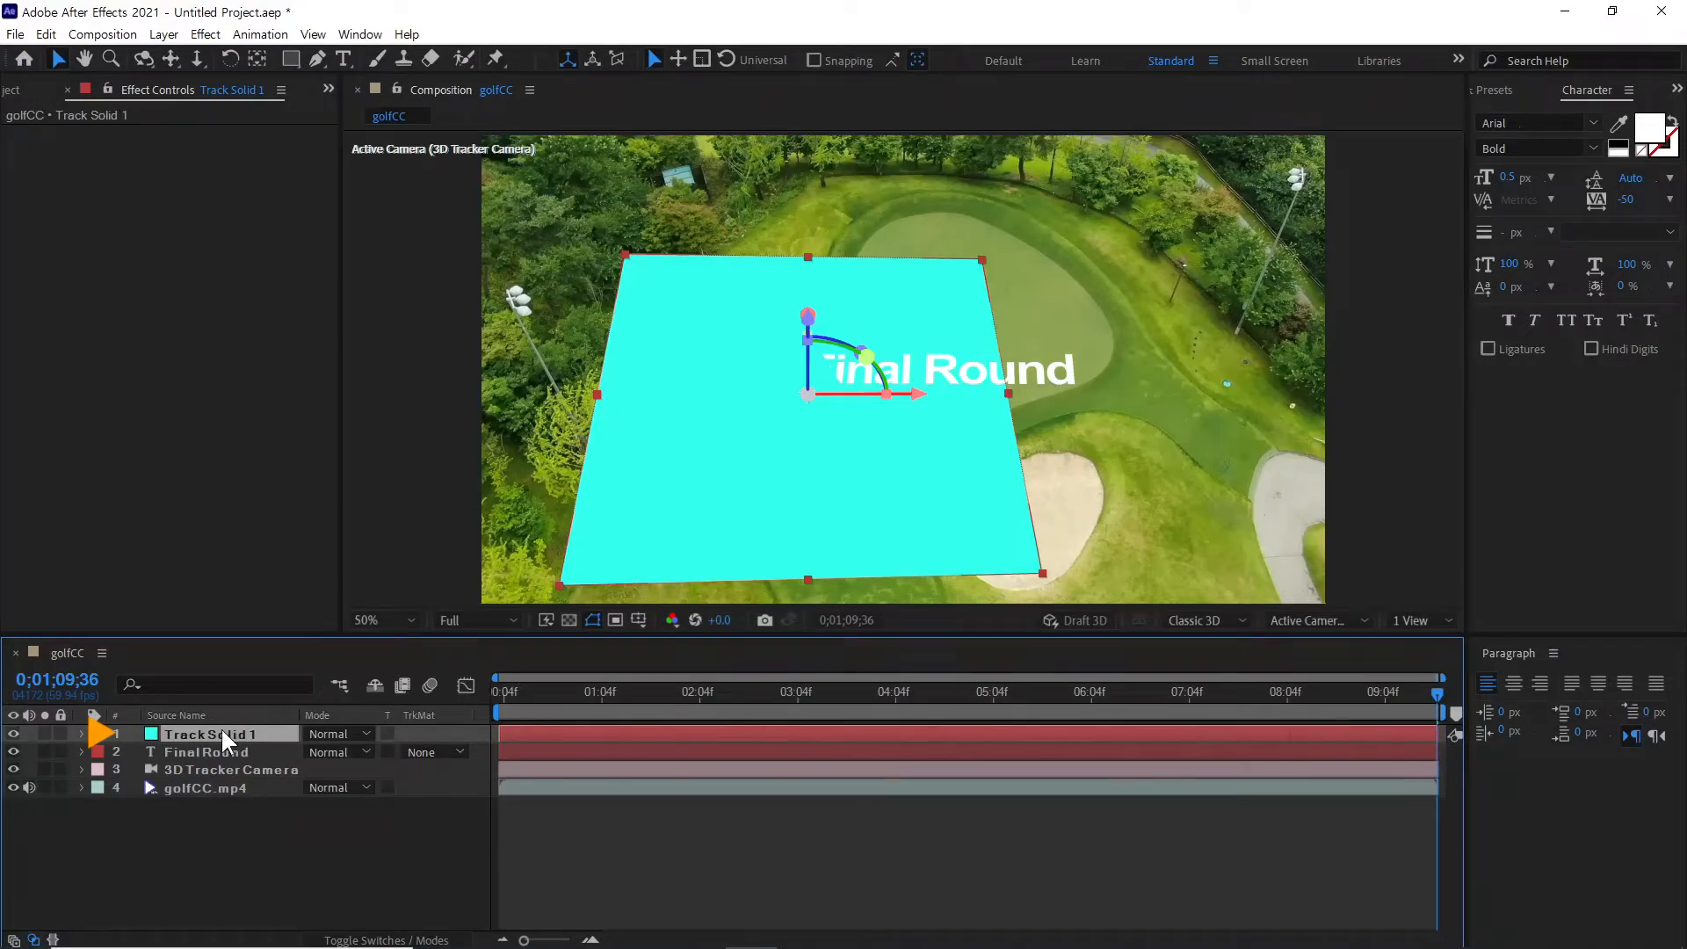
click(164, 34)
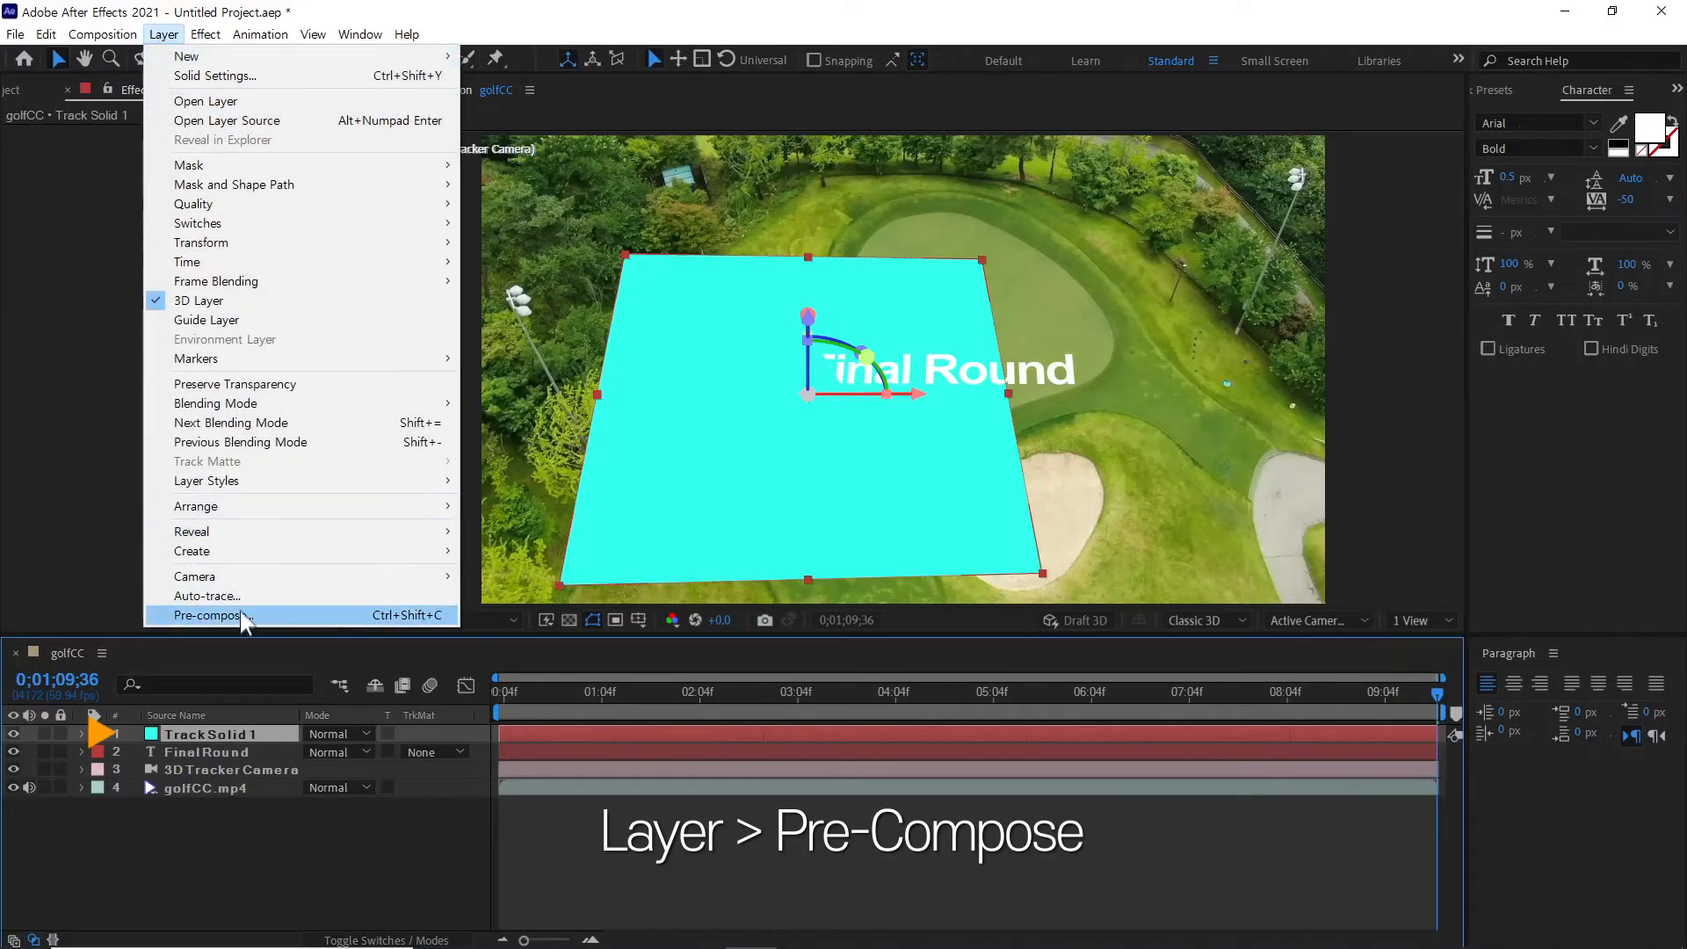
click(242, 616)
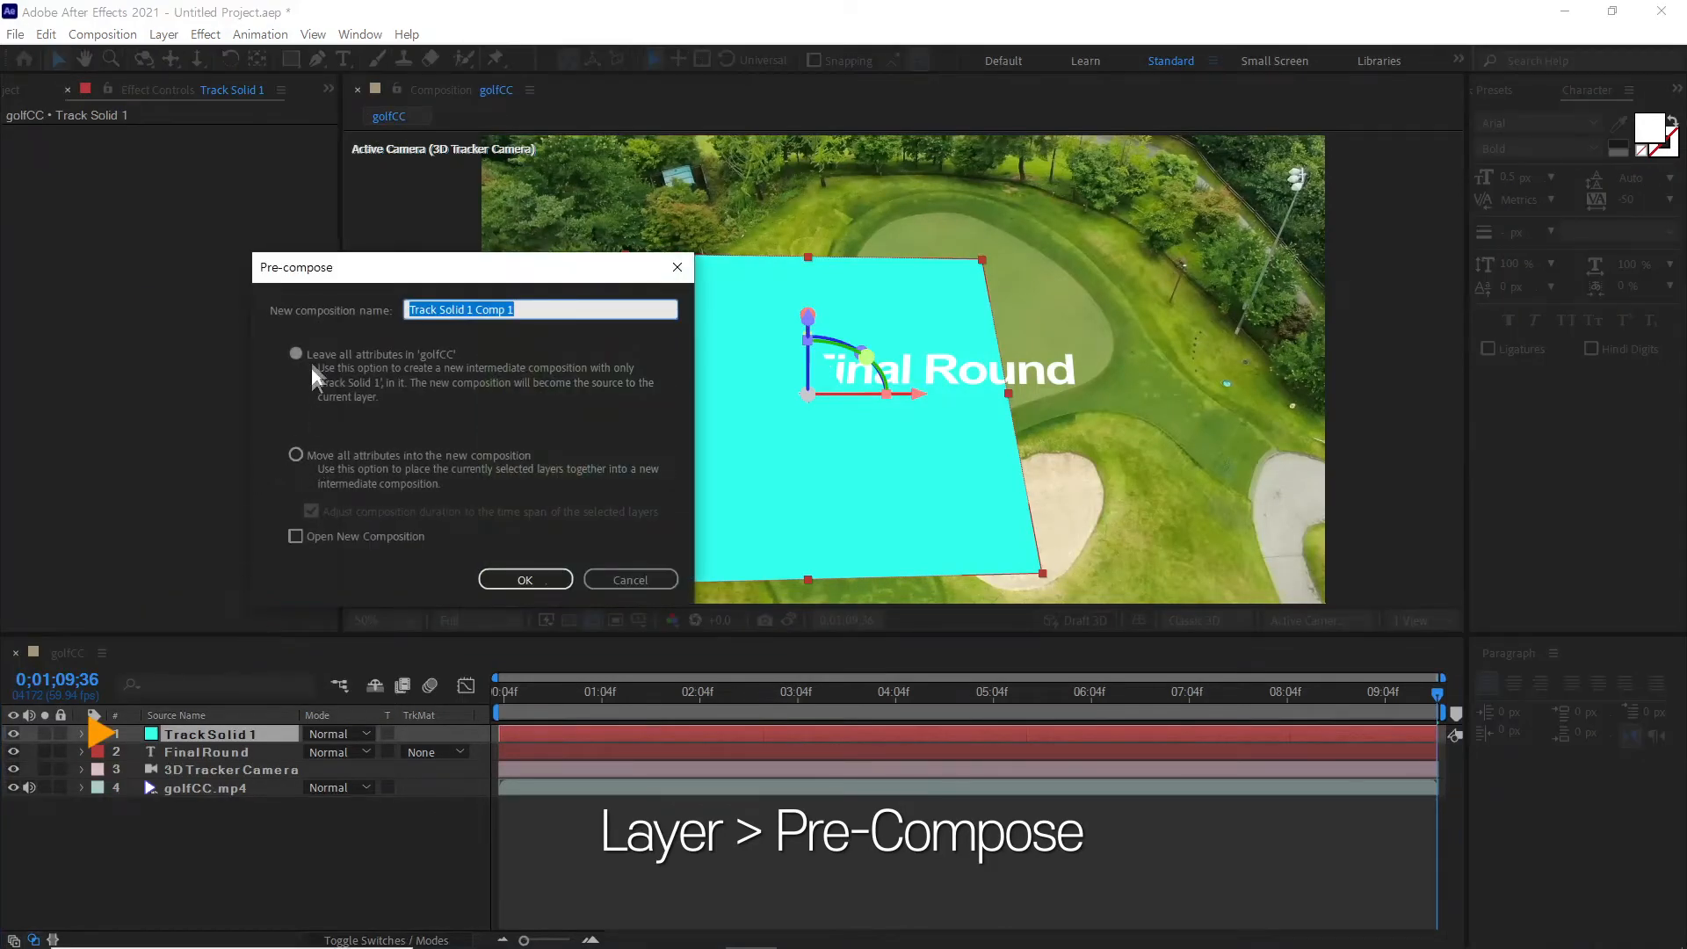
click(299, 352)
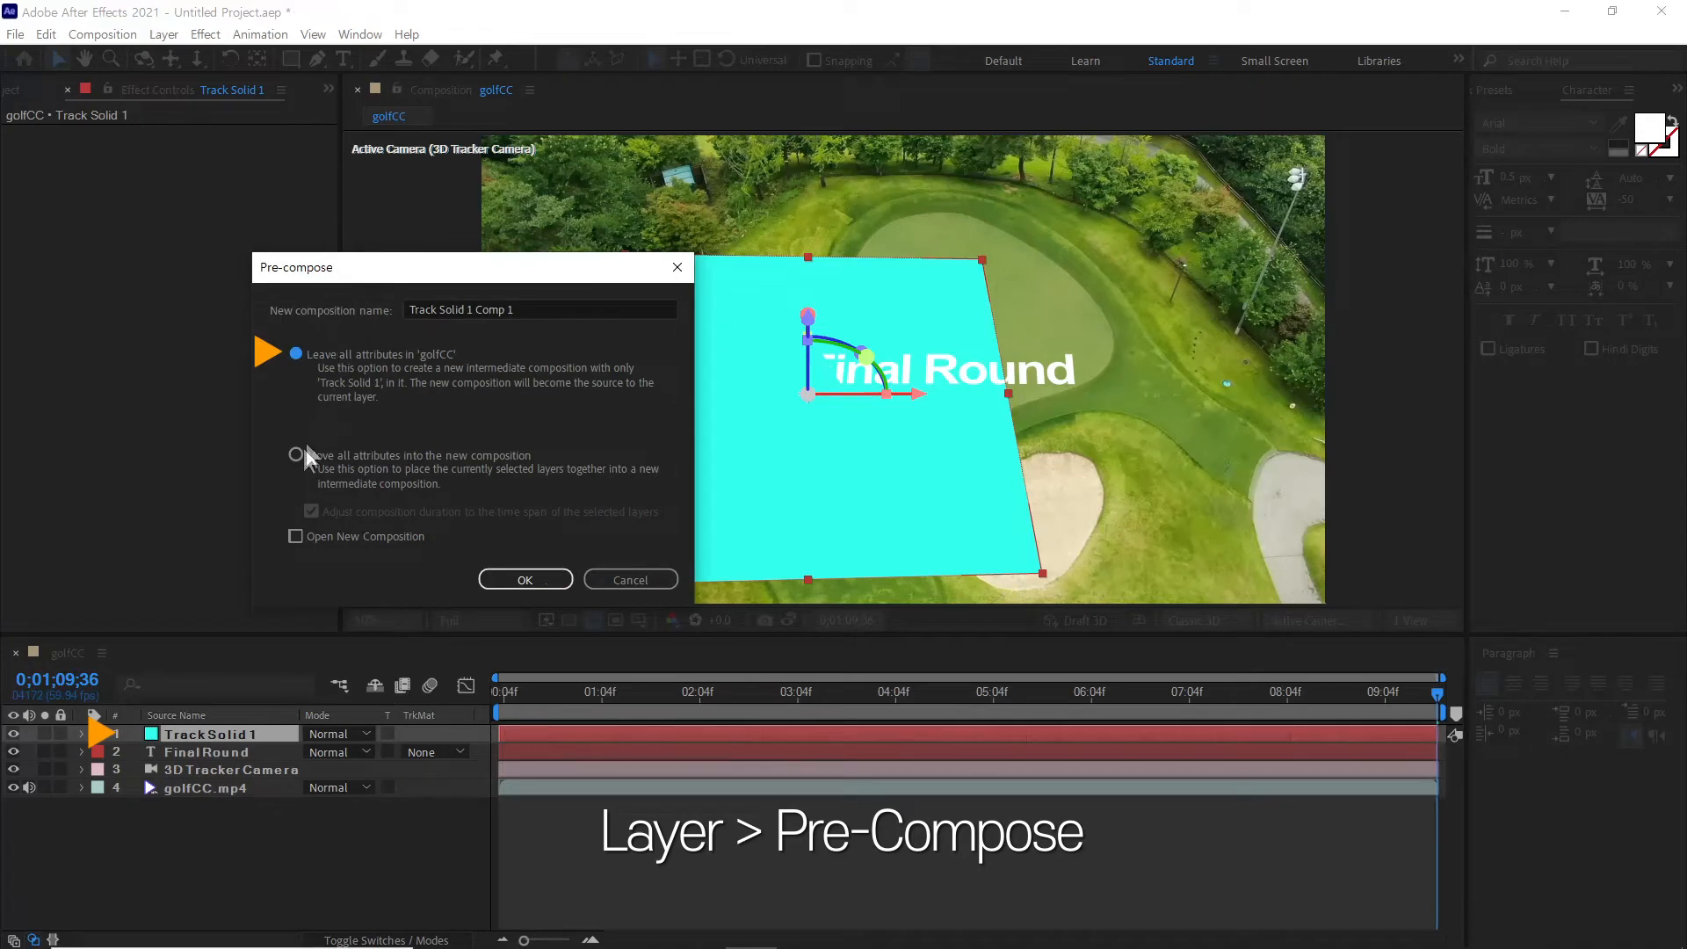
drag(497, 273, 384, 257)
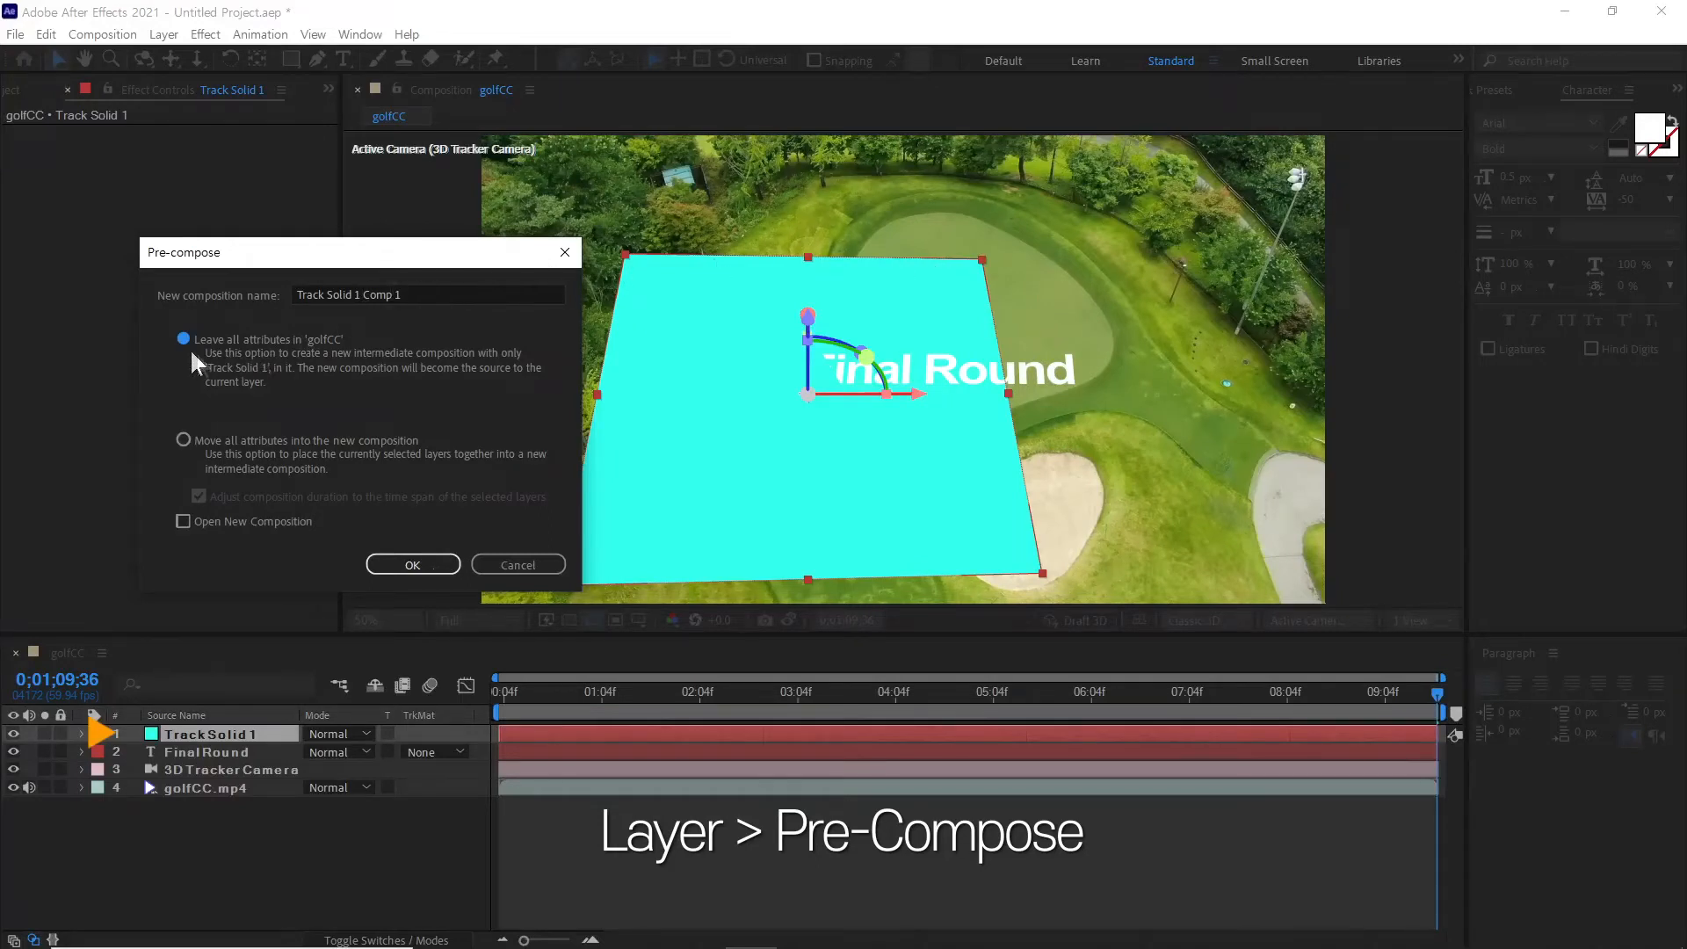
click(406, 566)
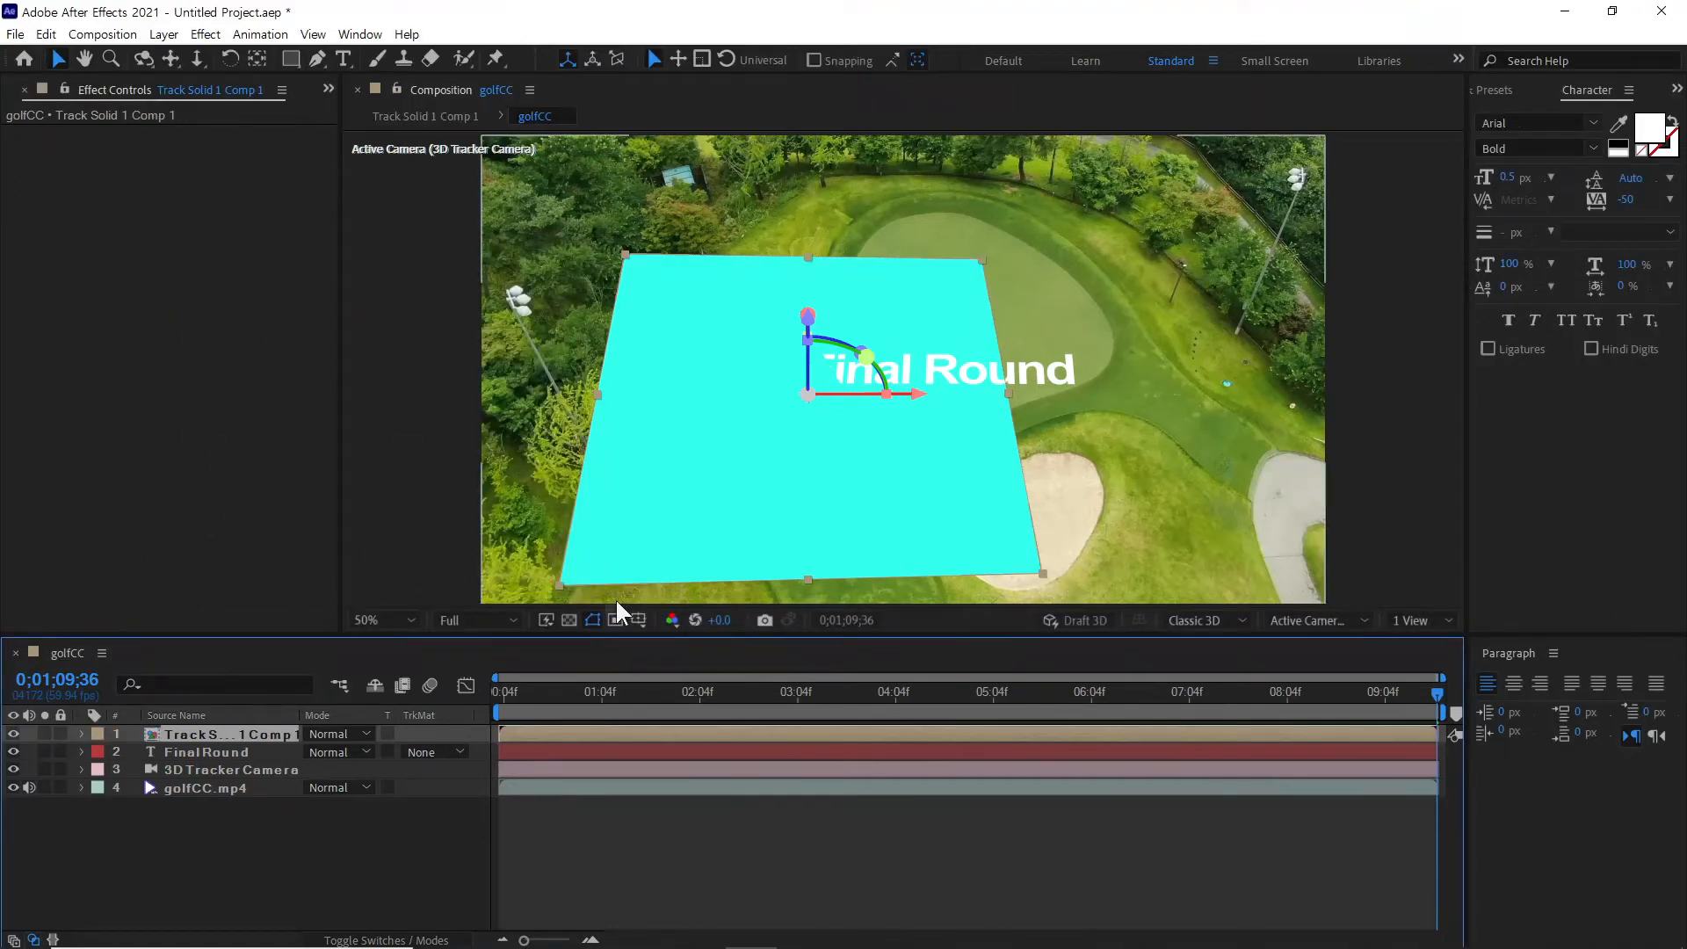
Open Track Solid 1 Comp 1, apply the Generate > Radio Waves effect to Track Solid 1, and scrub through its animation
double_click(199, 733)
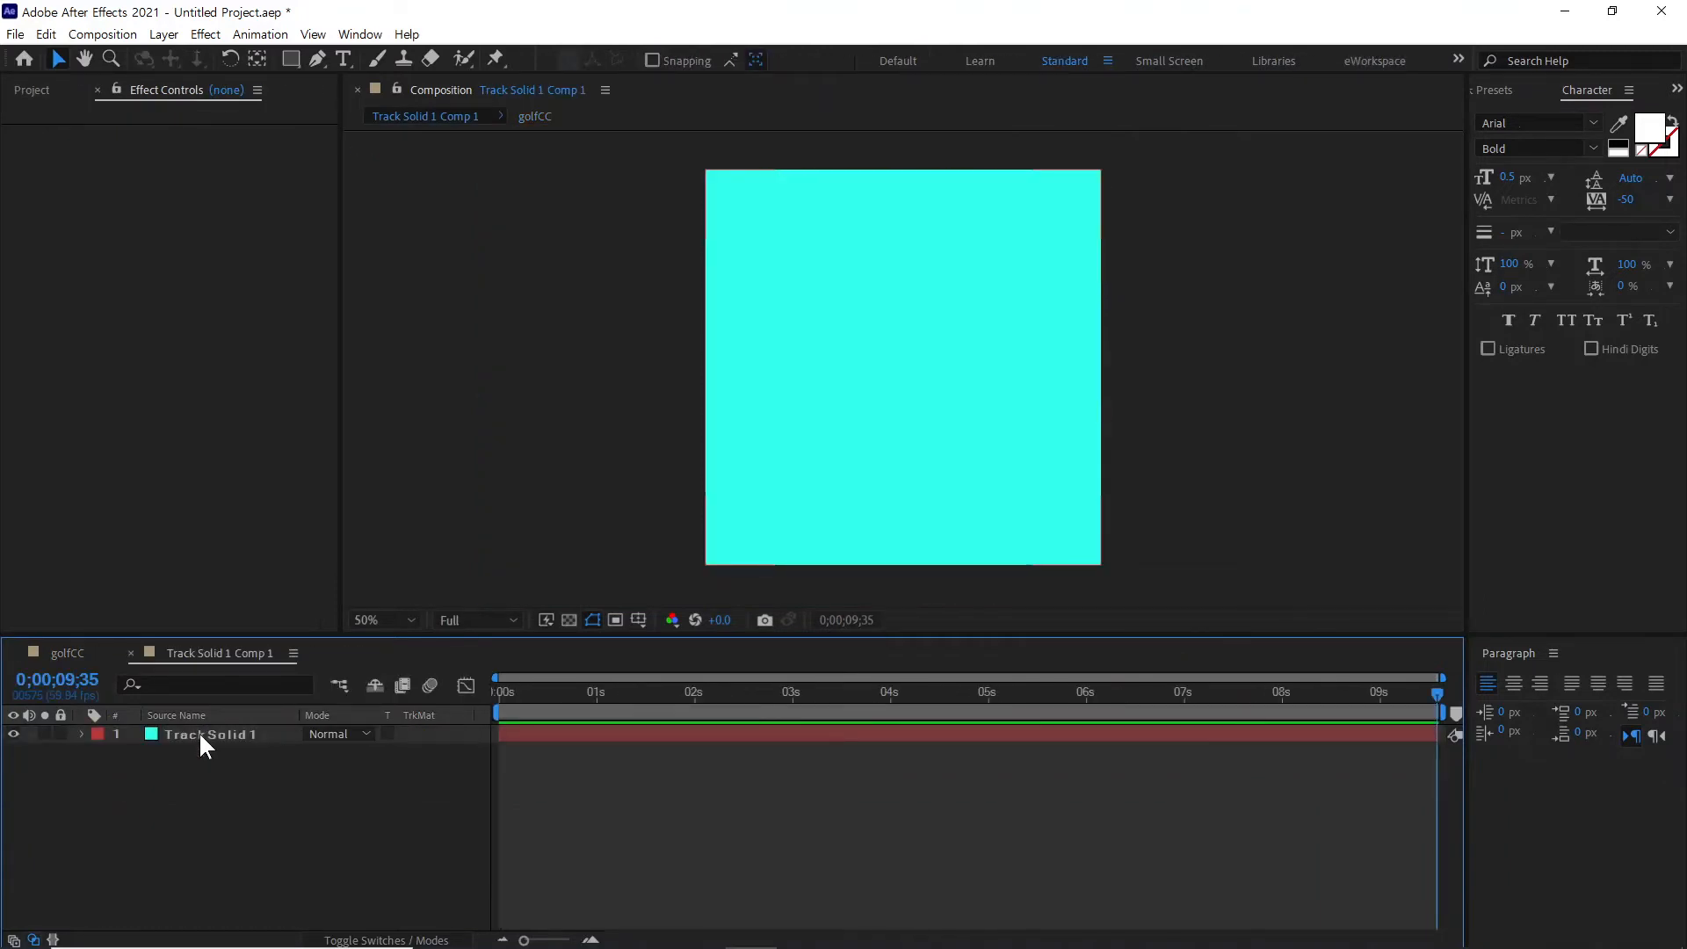
click(202, 731)
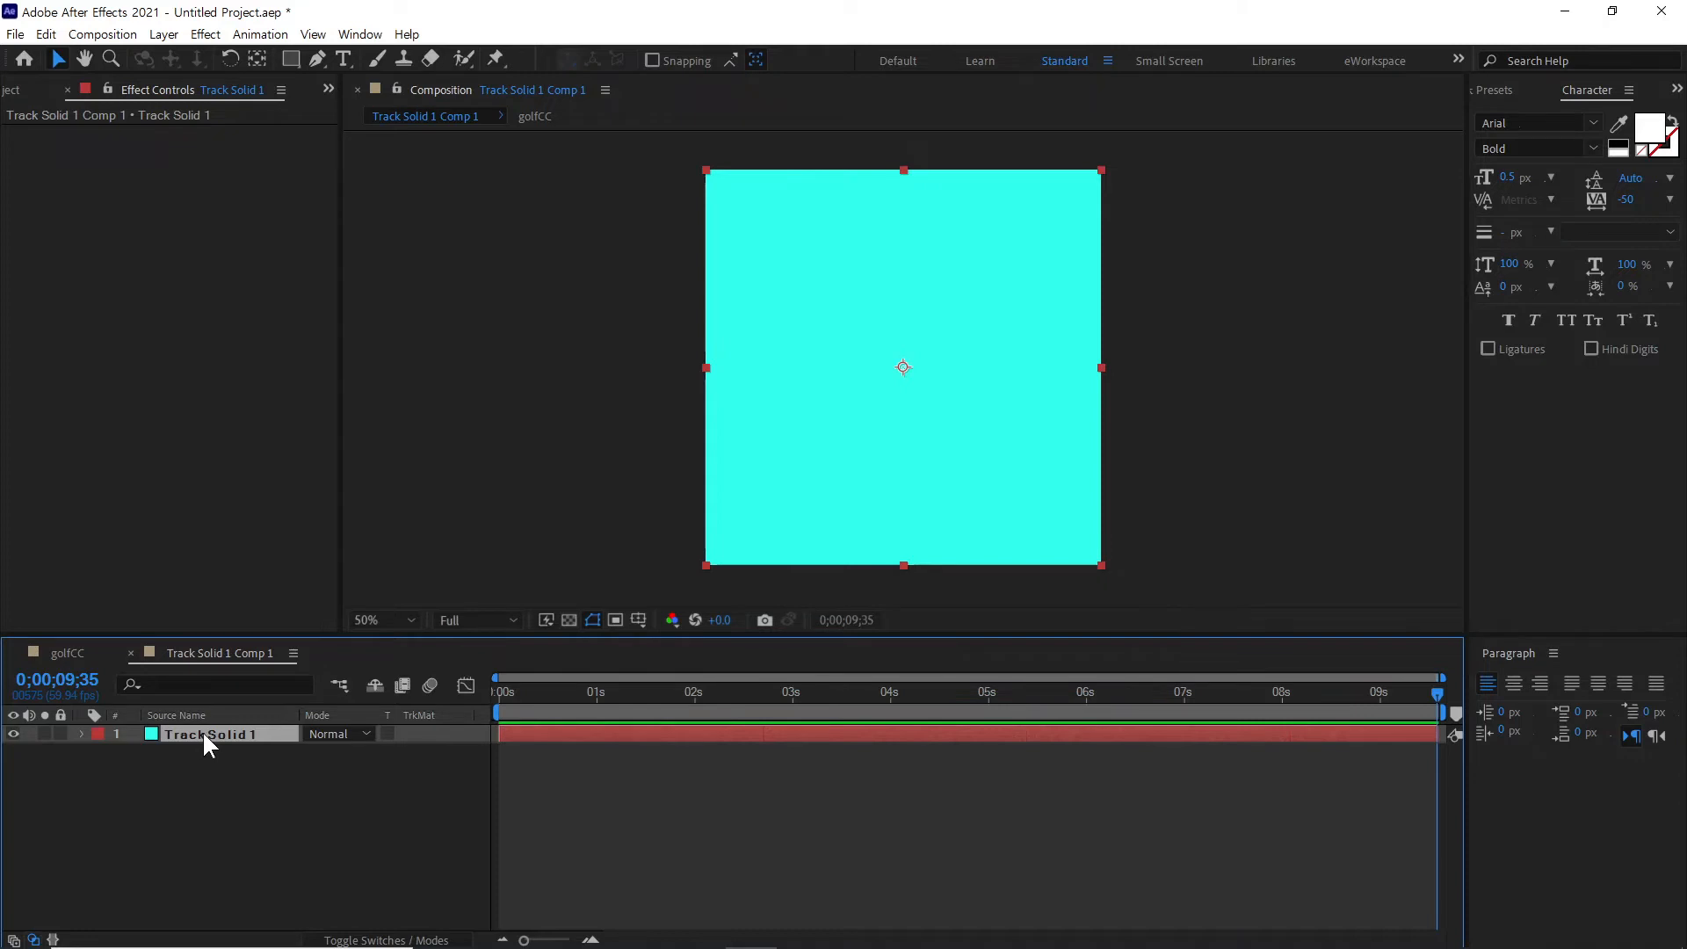
right_click(202, 731)
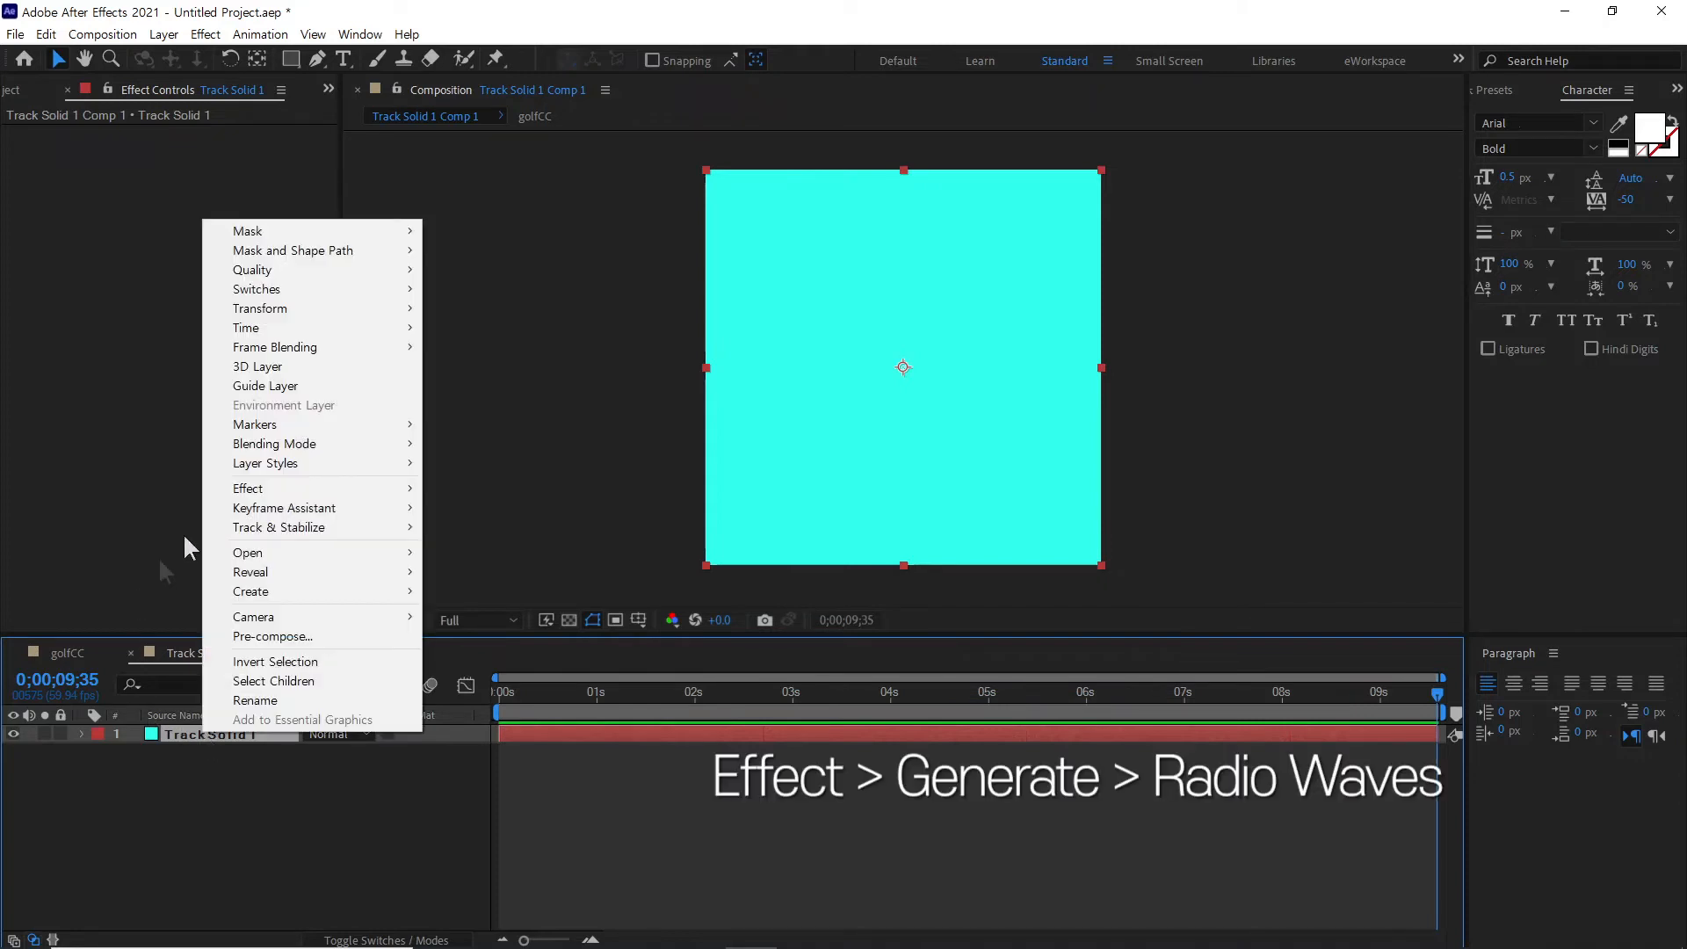
mouse_move(281, 489)
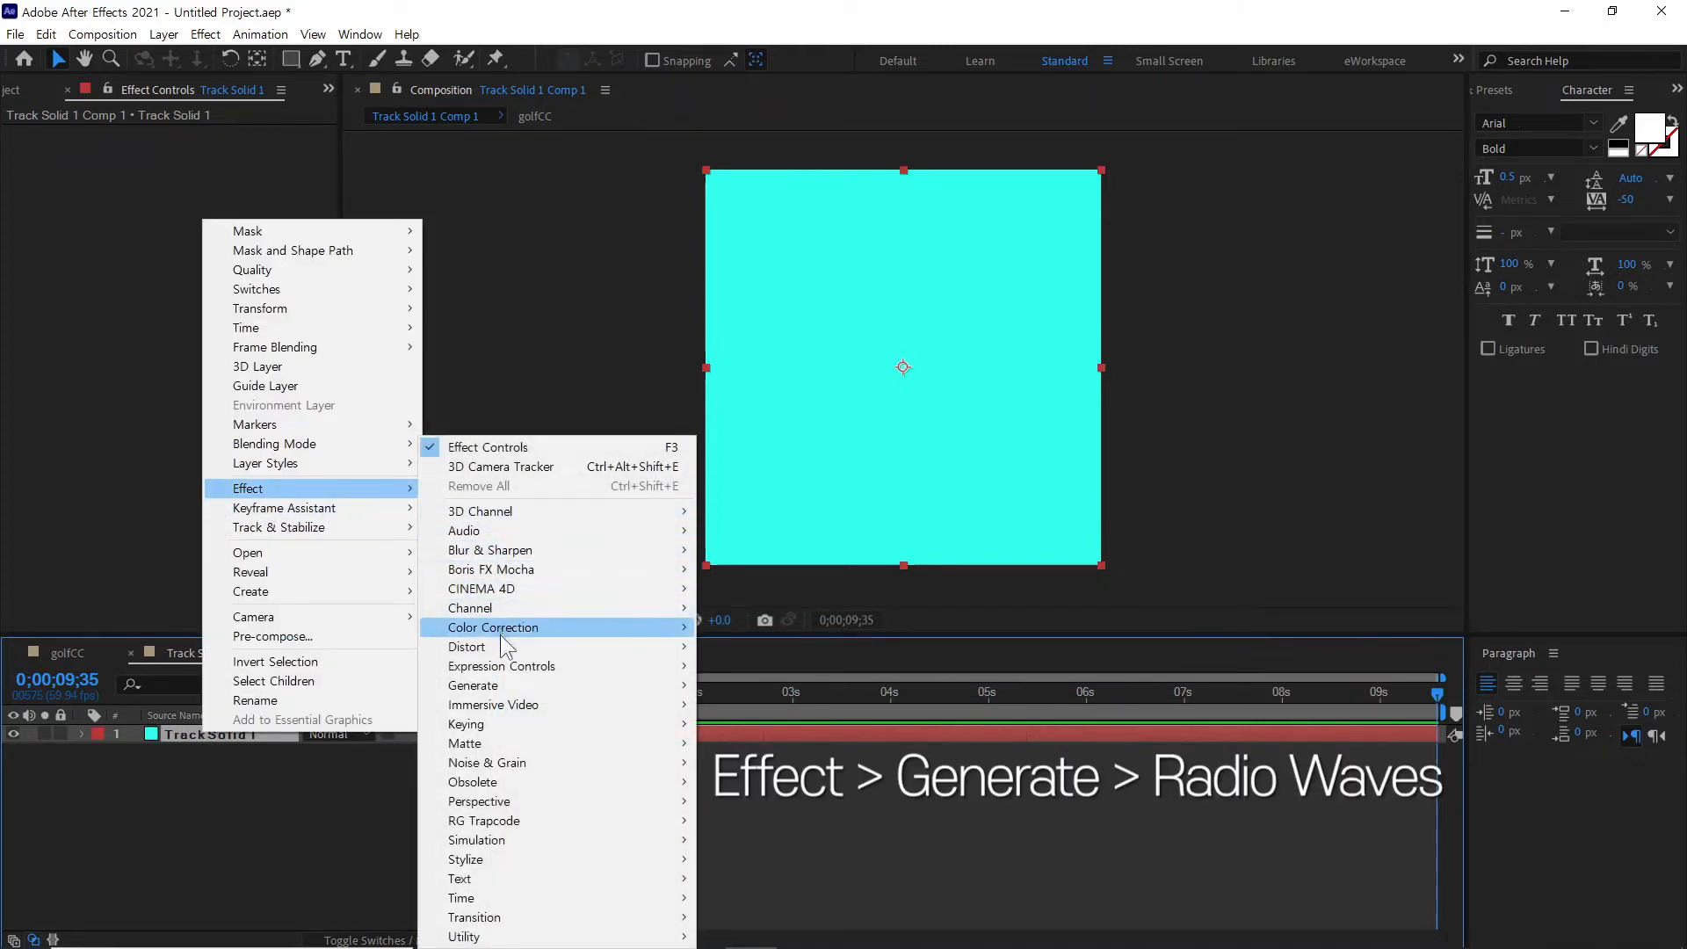
mouse_move(497, 683)
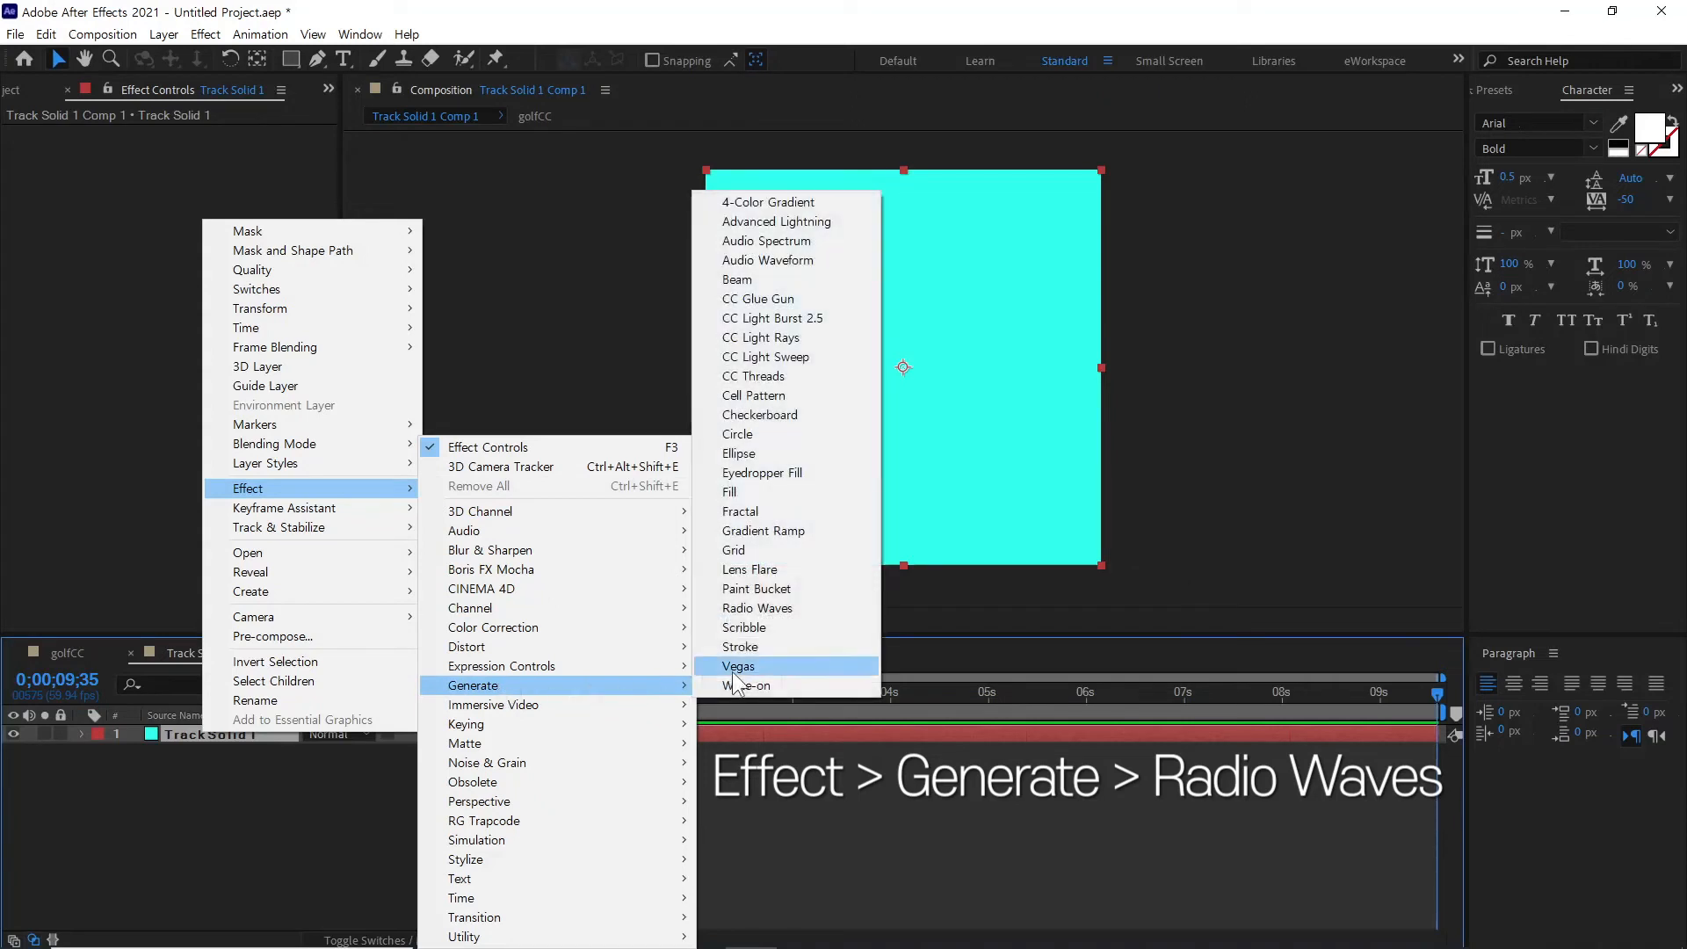
click(783, 612)
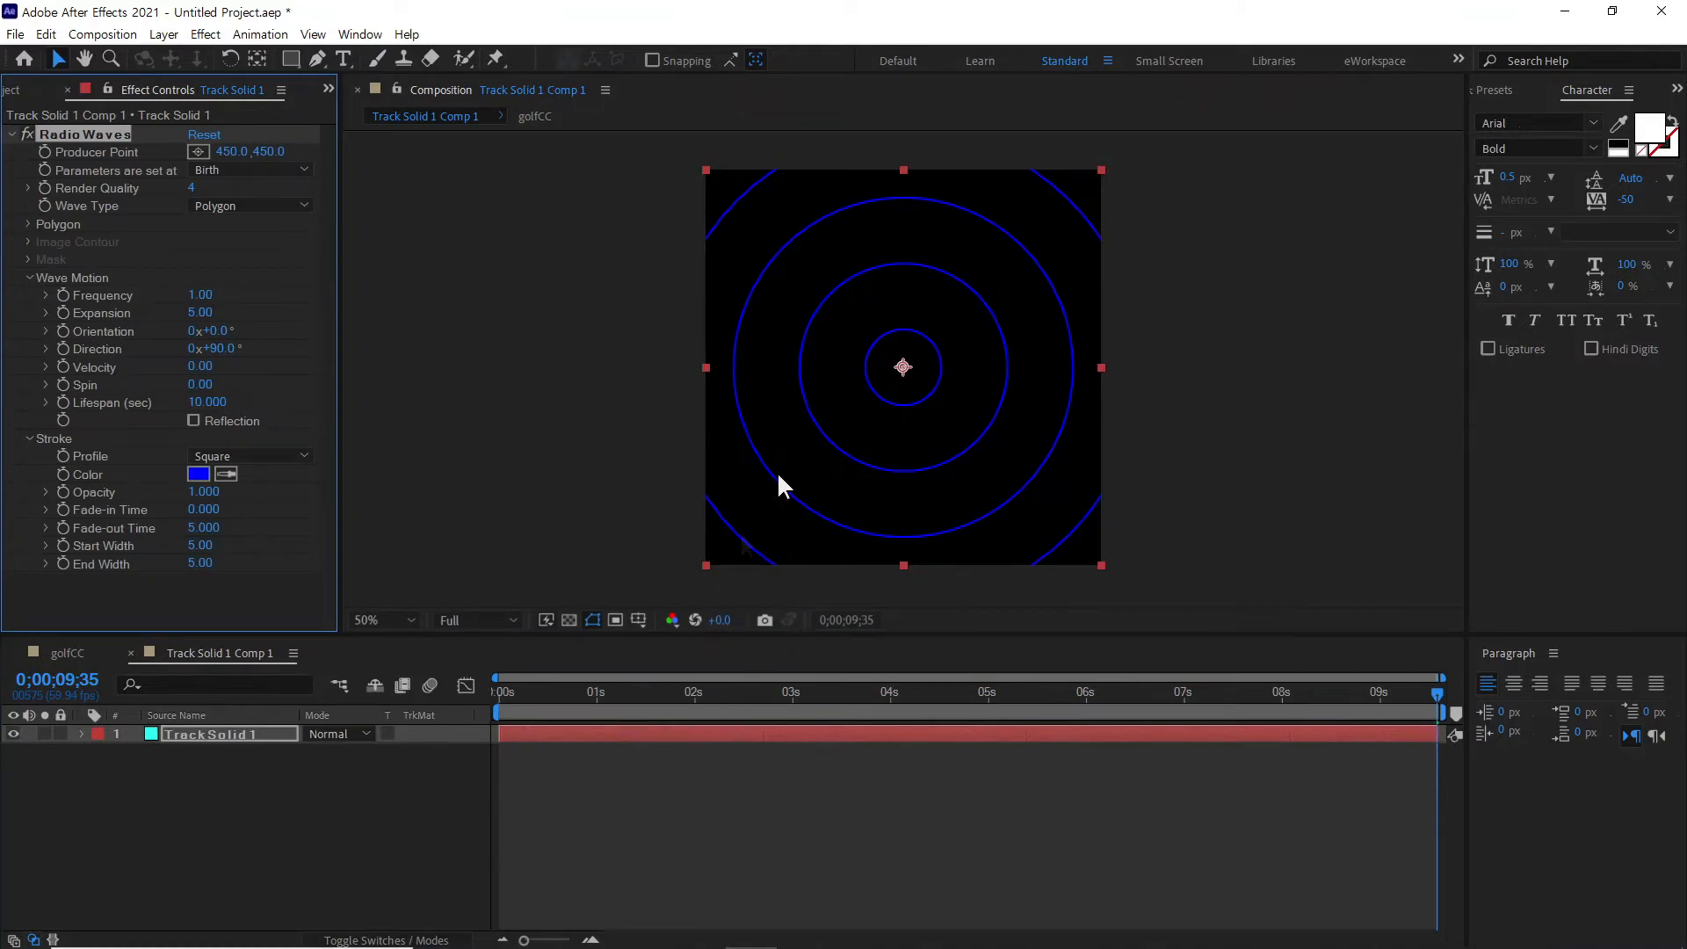
drag(504, 688, 1445, 709)
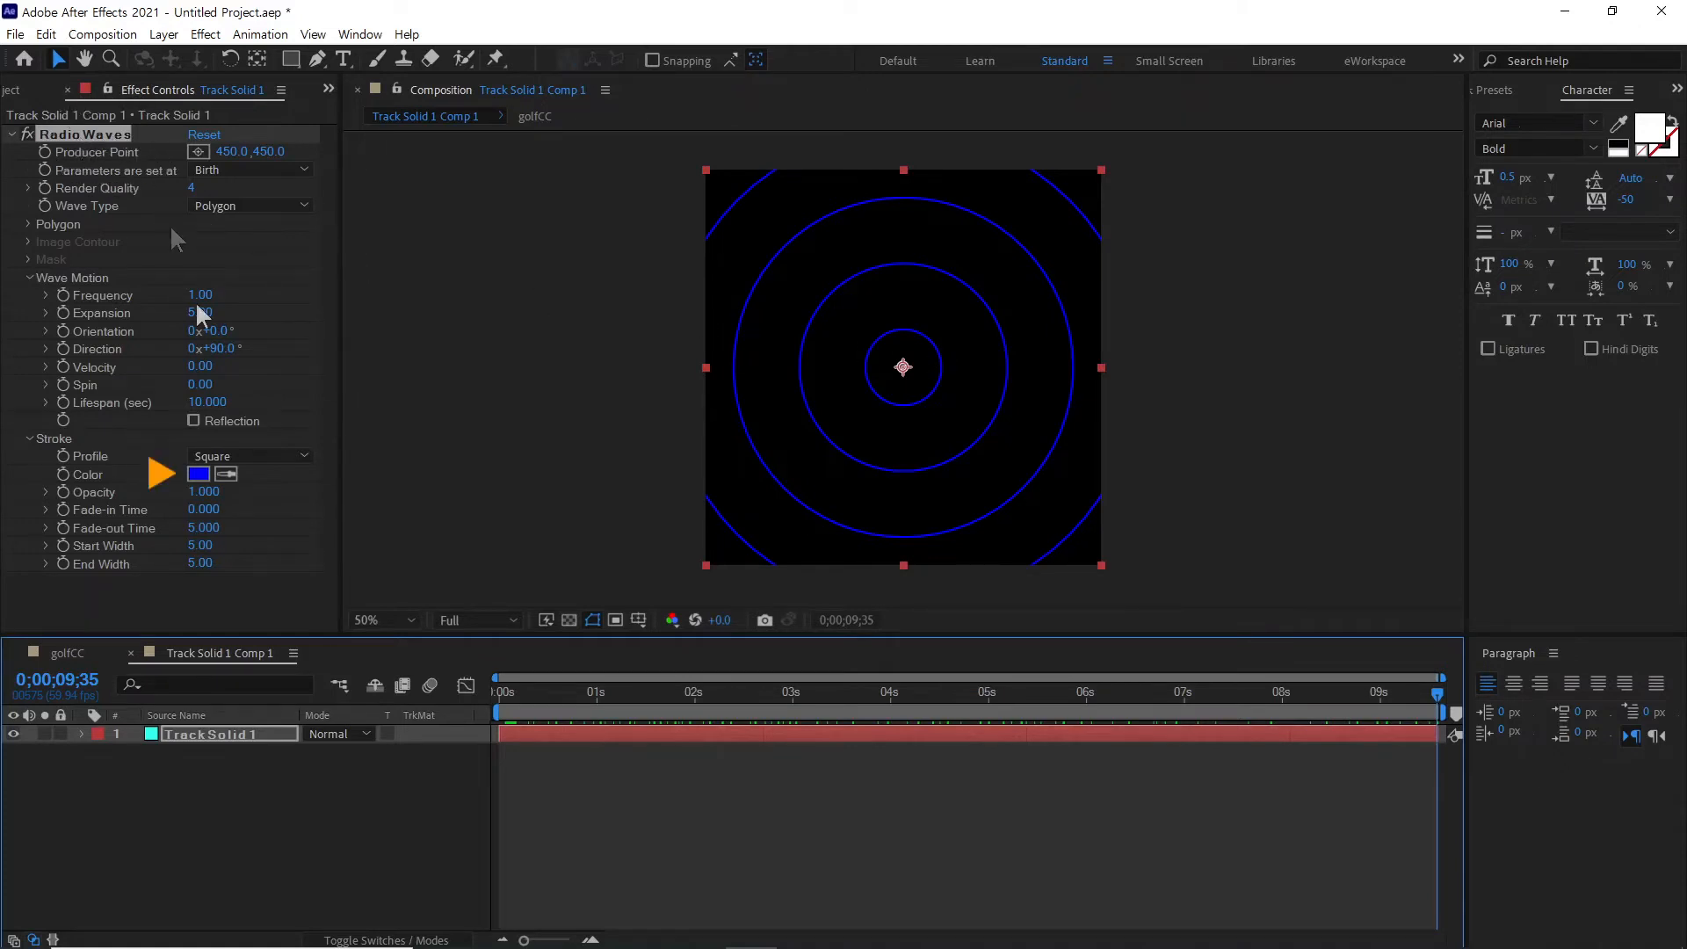
Set the Radio Waves stroke color to white (FFFFFF) and preview the waves from the first frame
click(198, 474)
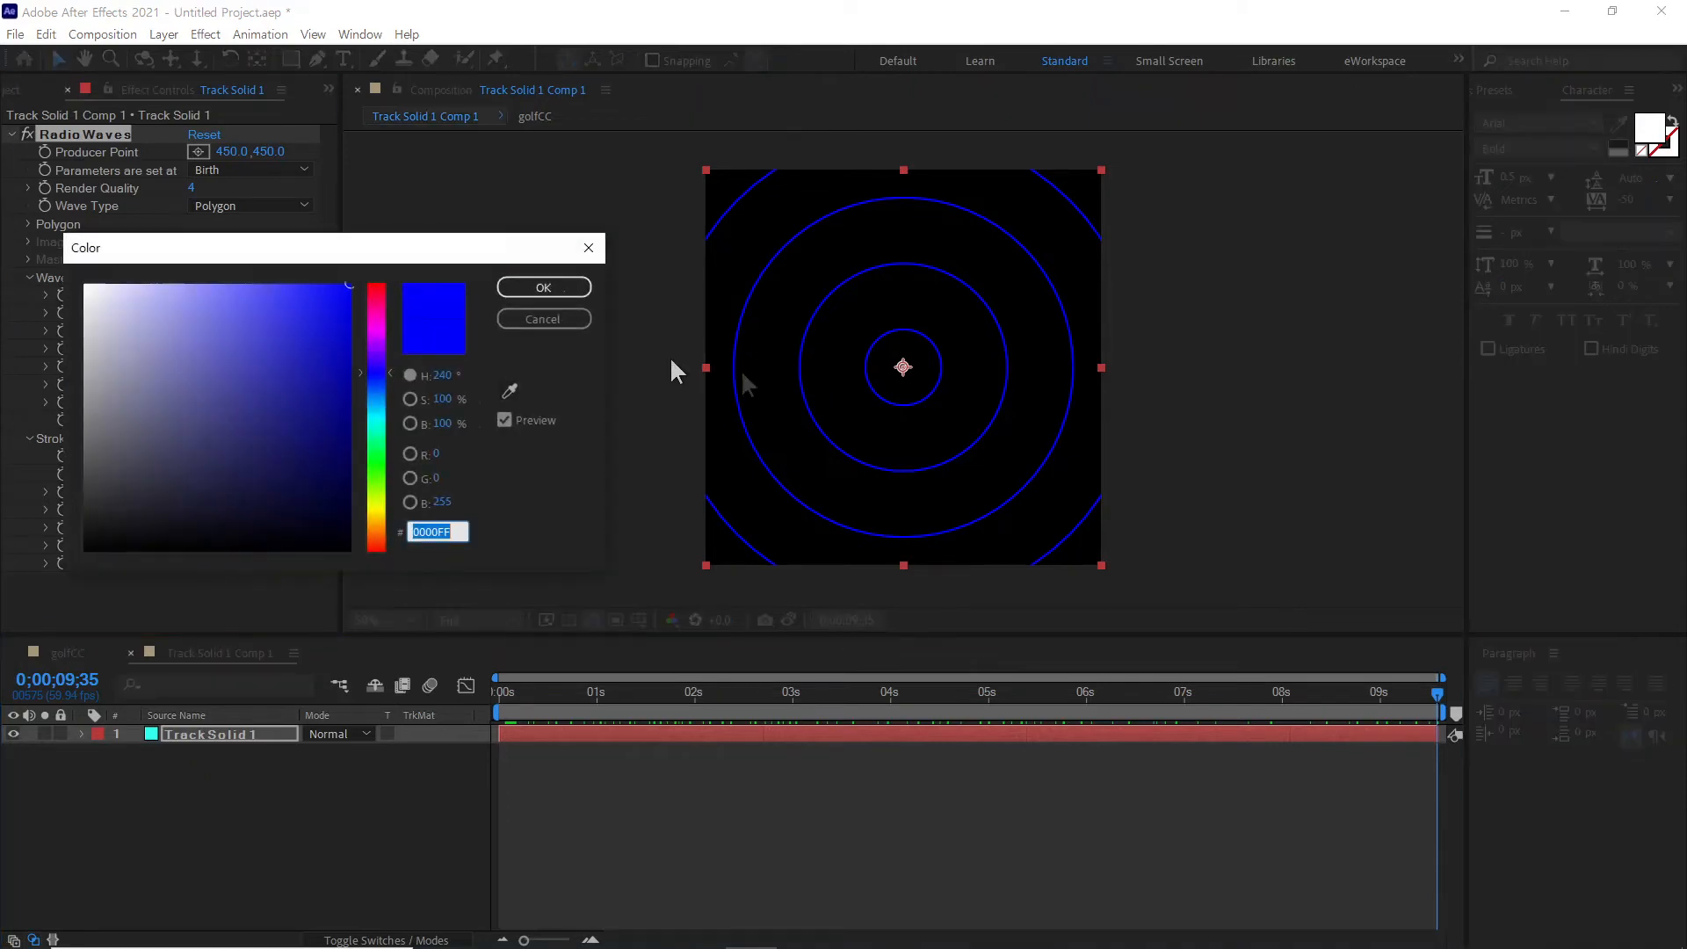
click(85, 285)
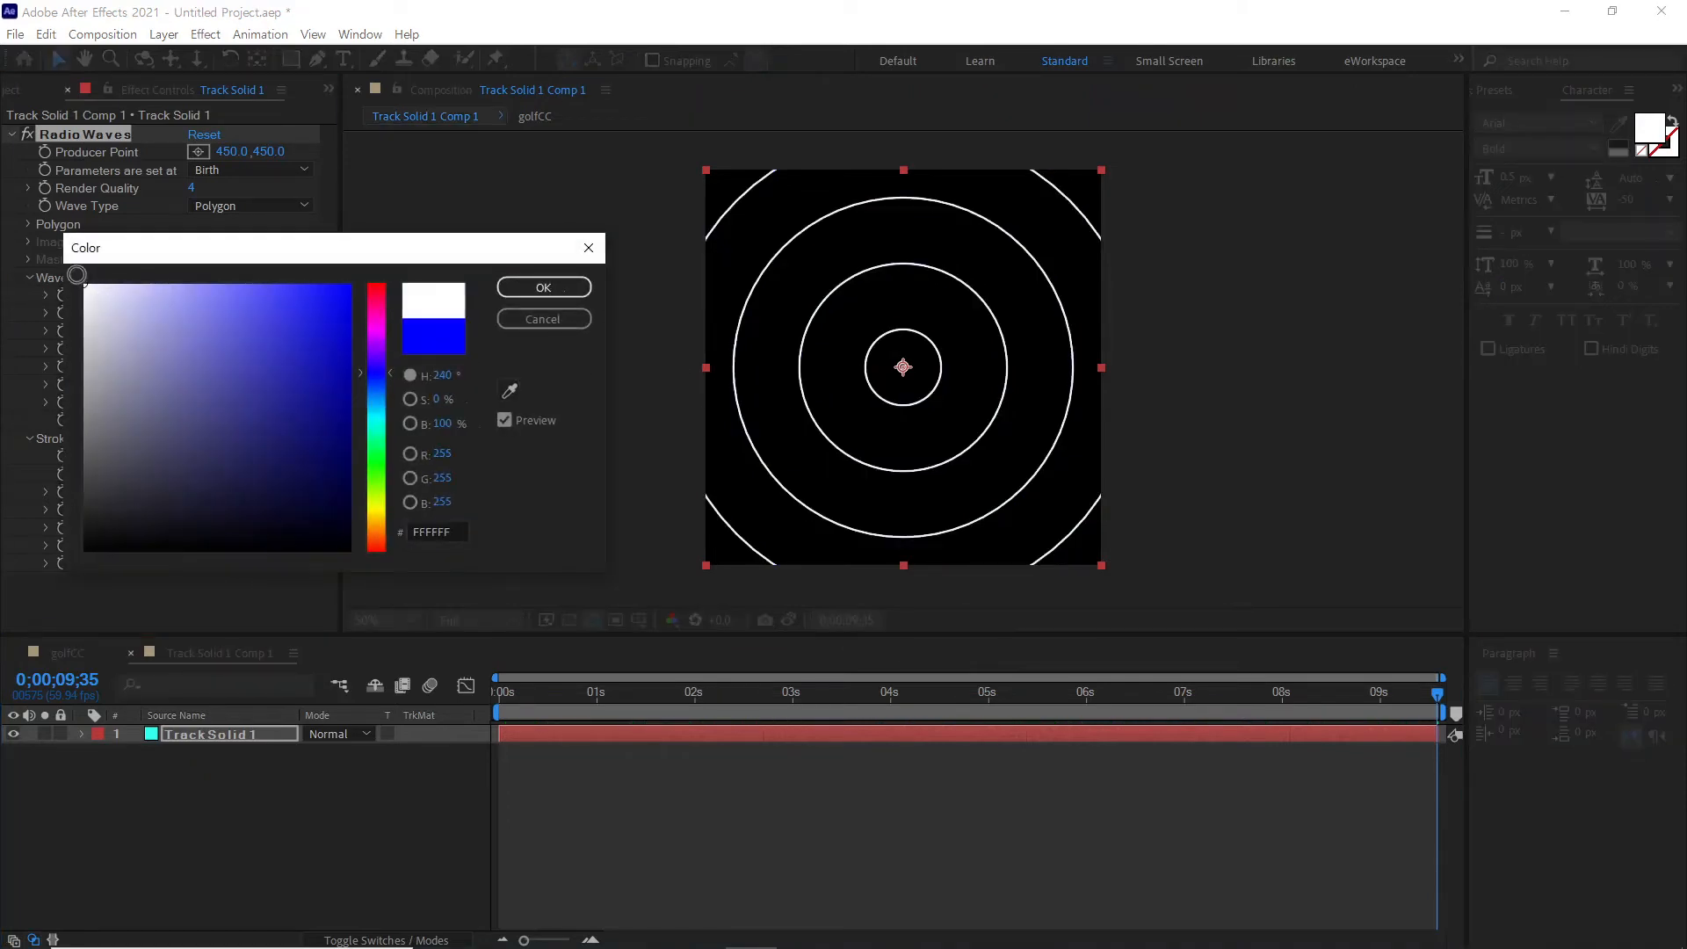
click(545, 290)
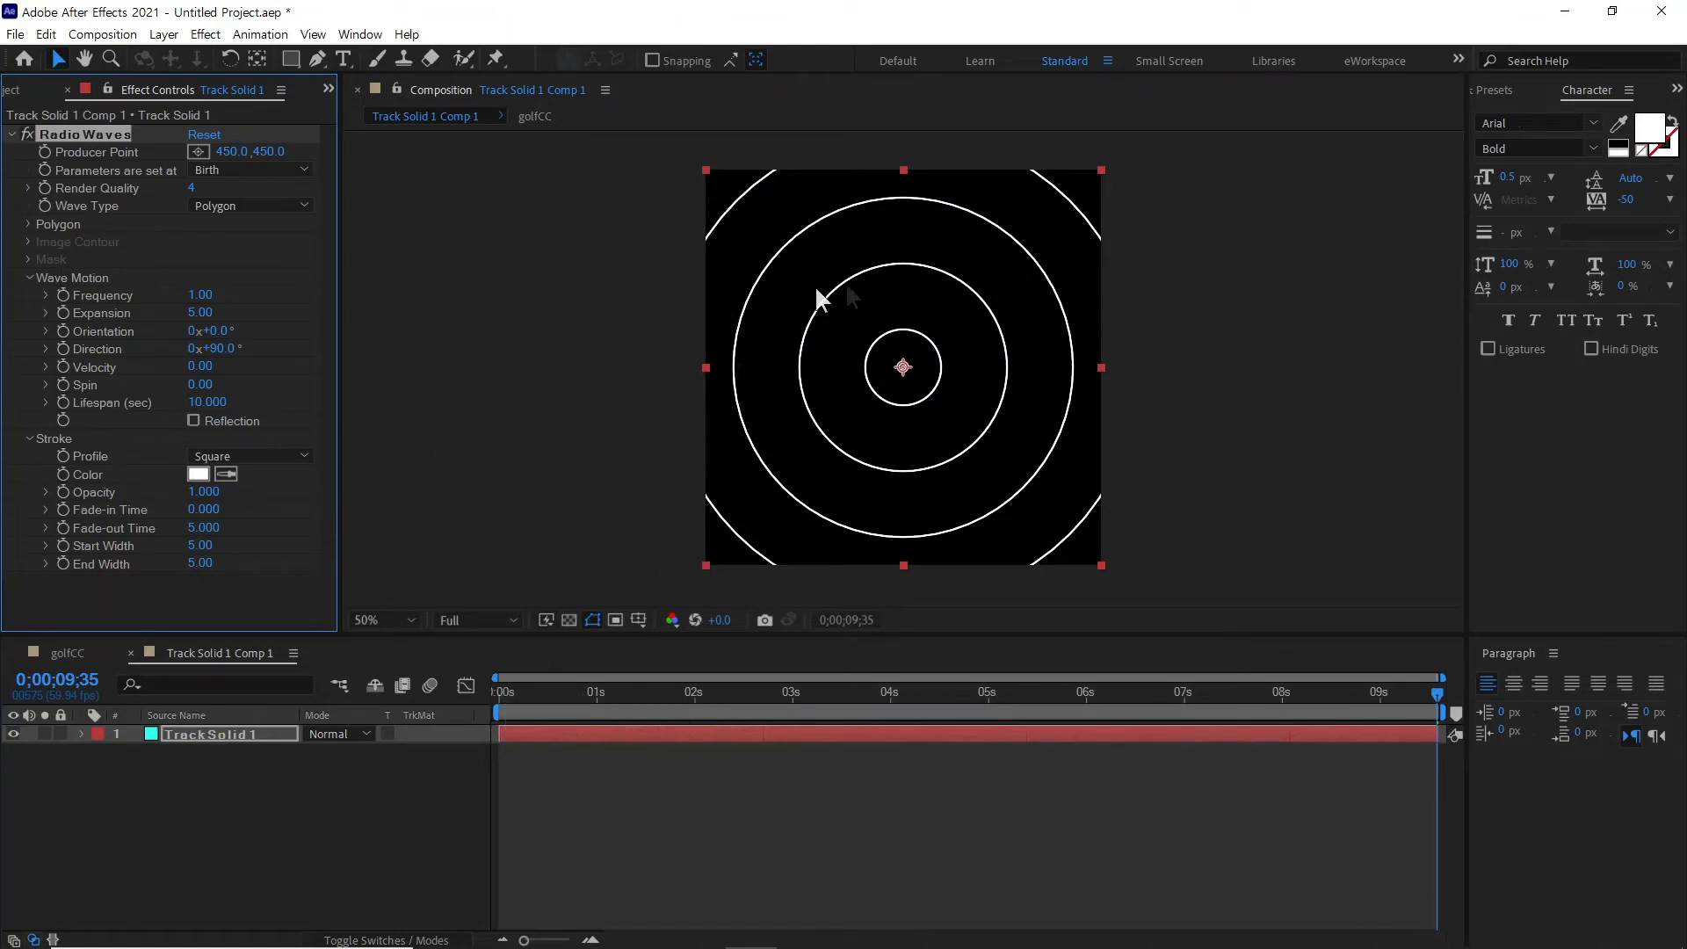
drag(538, 695, 476, 709)
key(space)
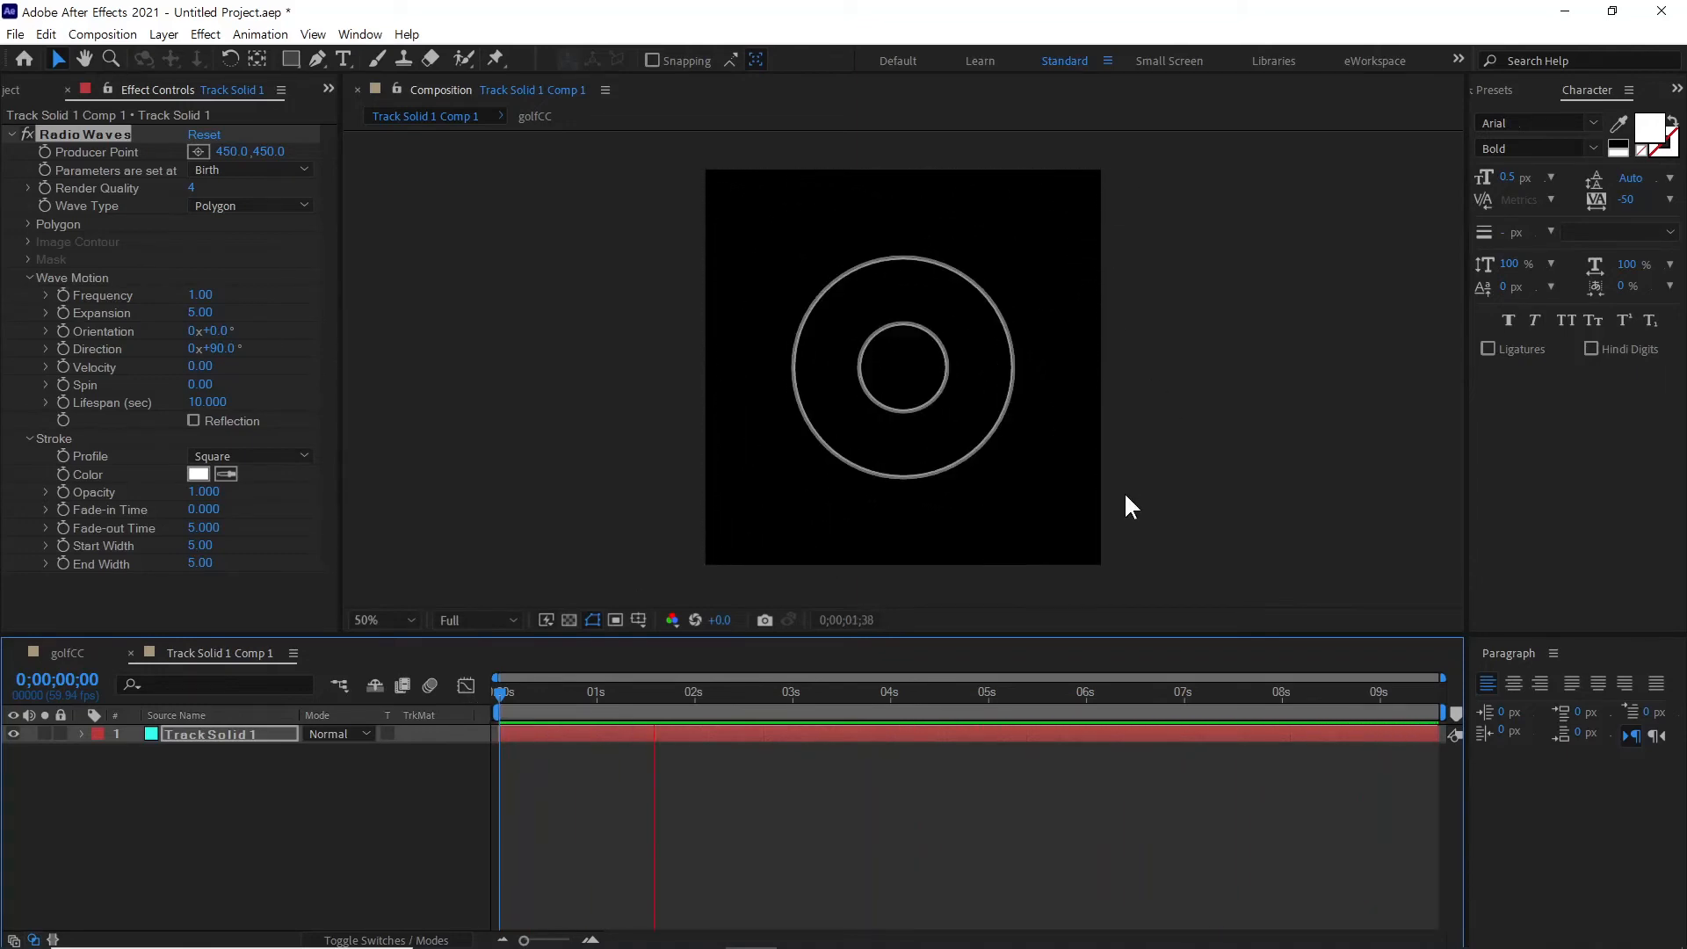
click(889, 358)
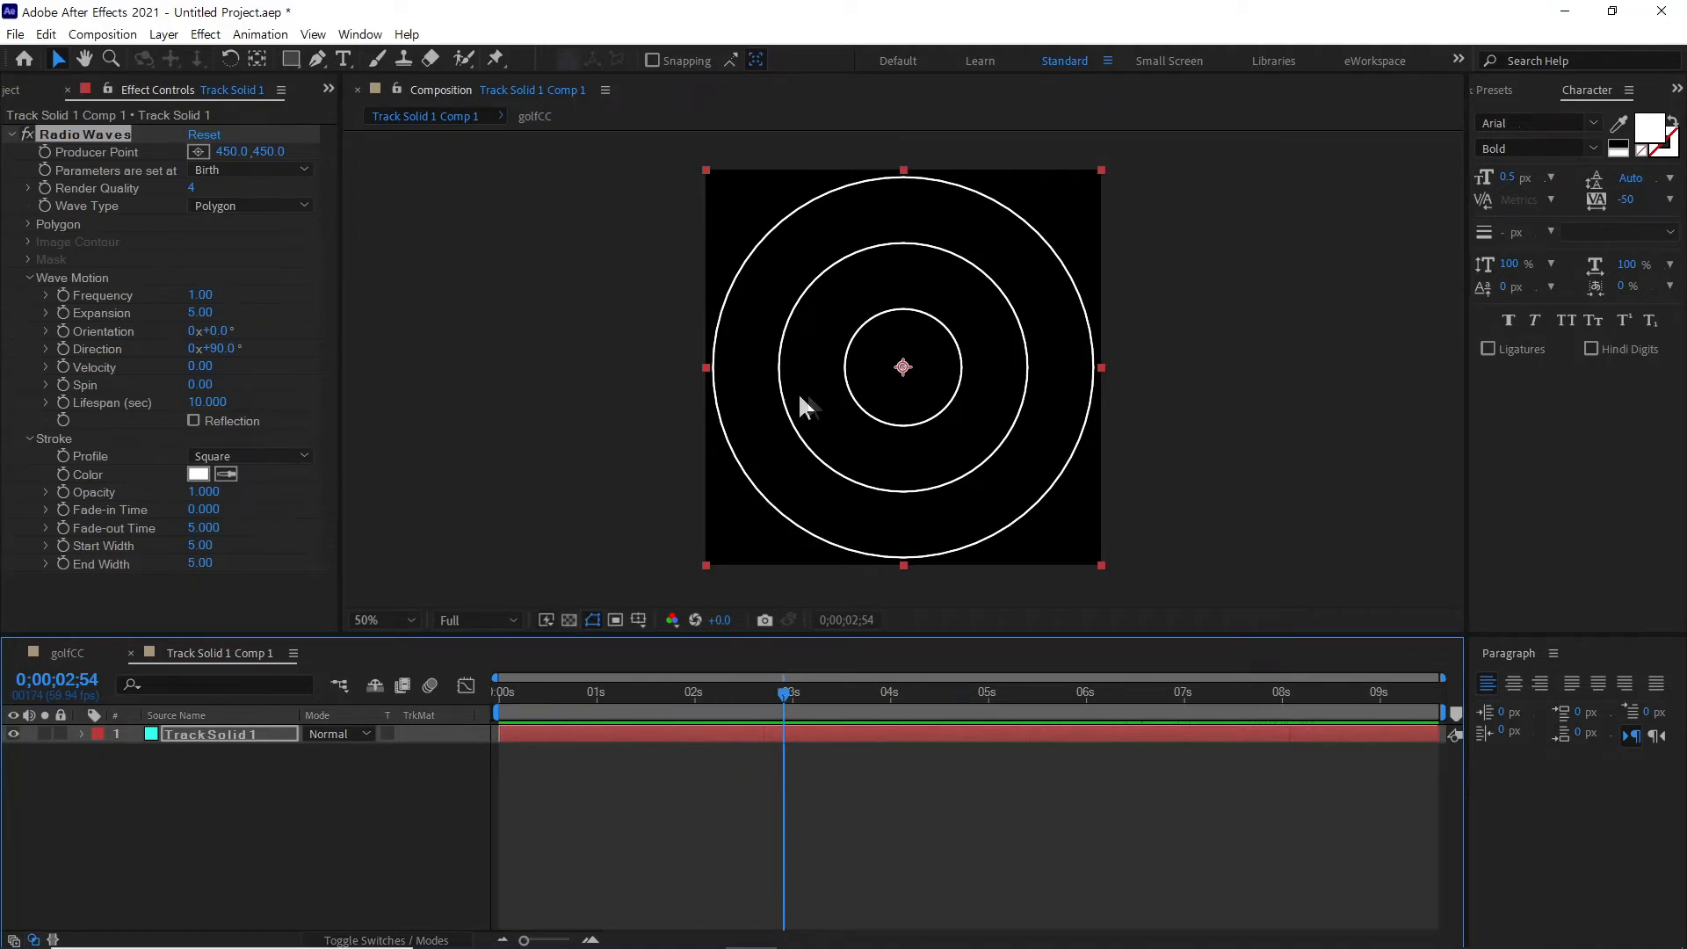
Set the Radio Waves Expansion to 3 and scrub from the start to about 6 seconds to check the spread
click(132, 314)
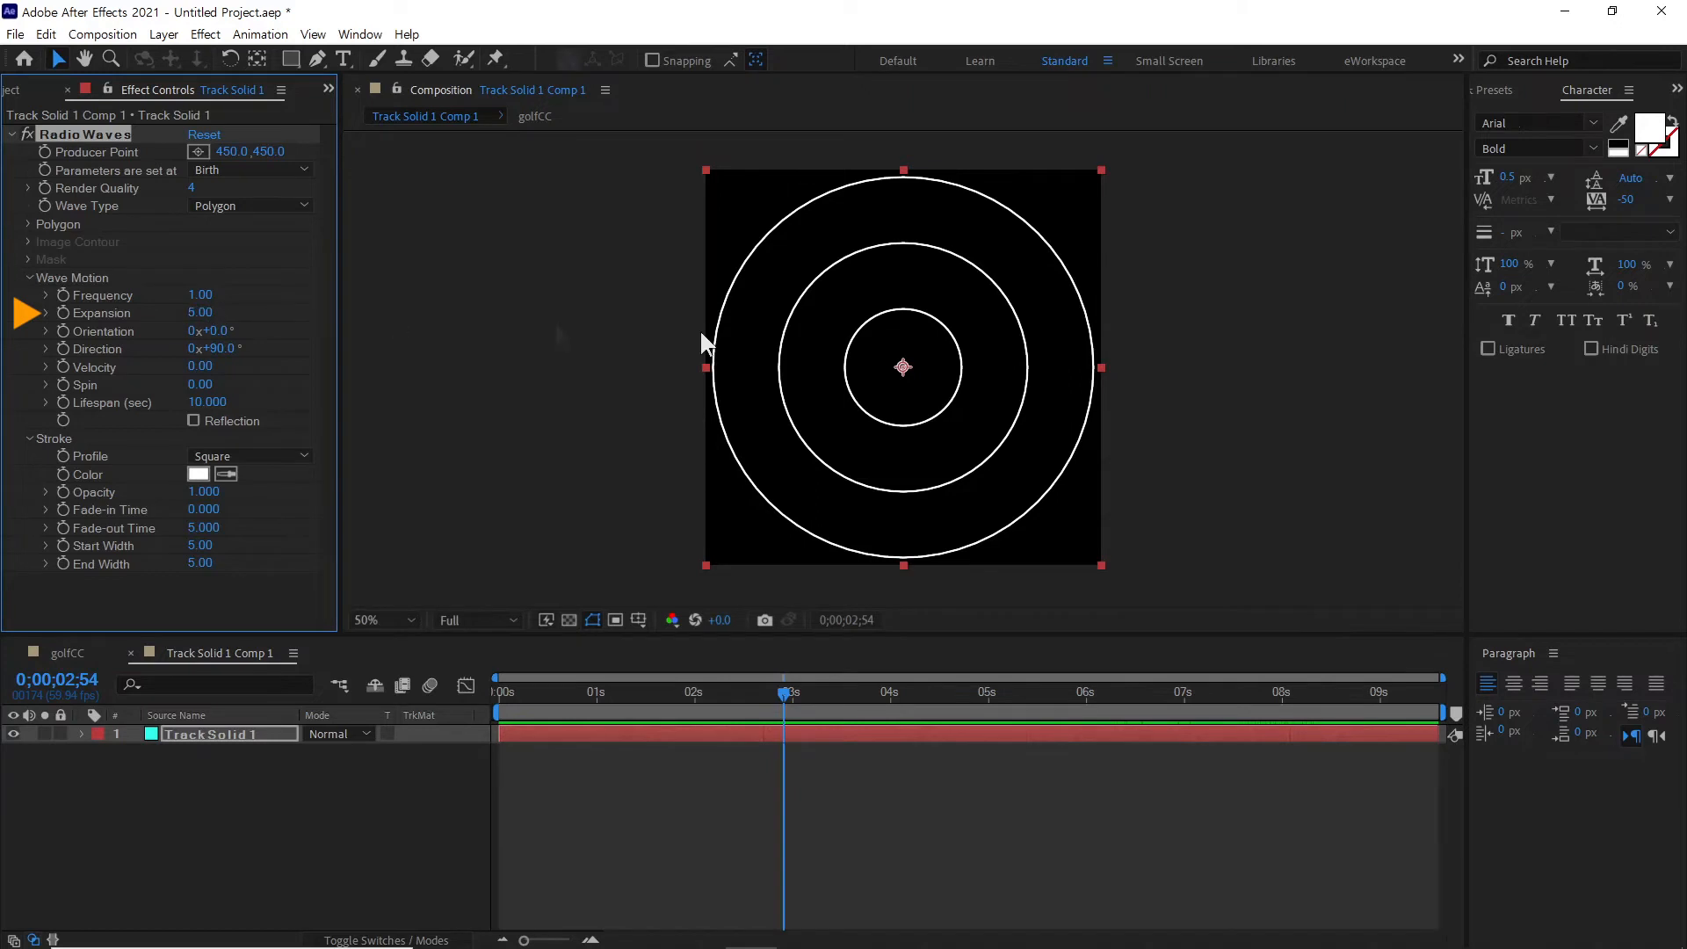
click(201, 313)
text(3)
key(Return)
drag(517, 701, 449, 700)
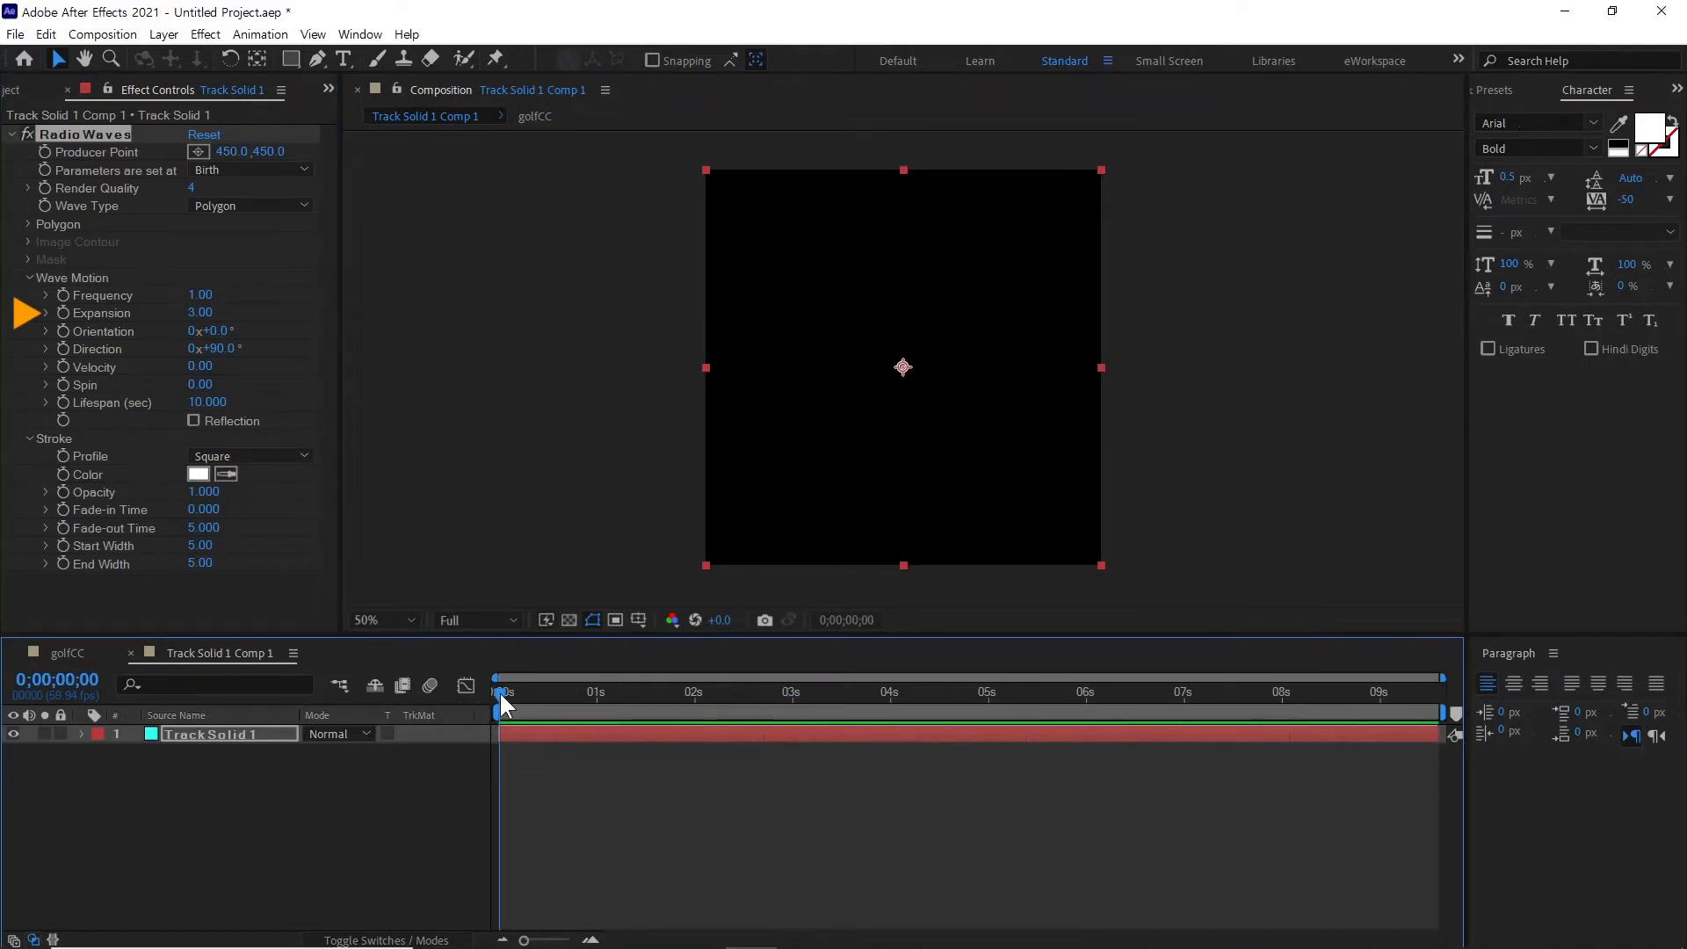
drag(499, 690, 1093, 725)
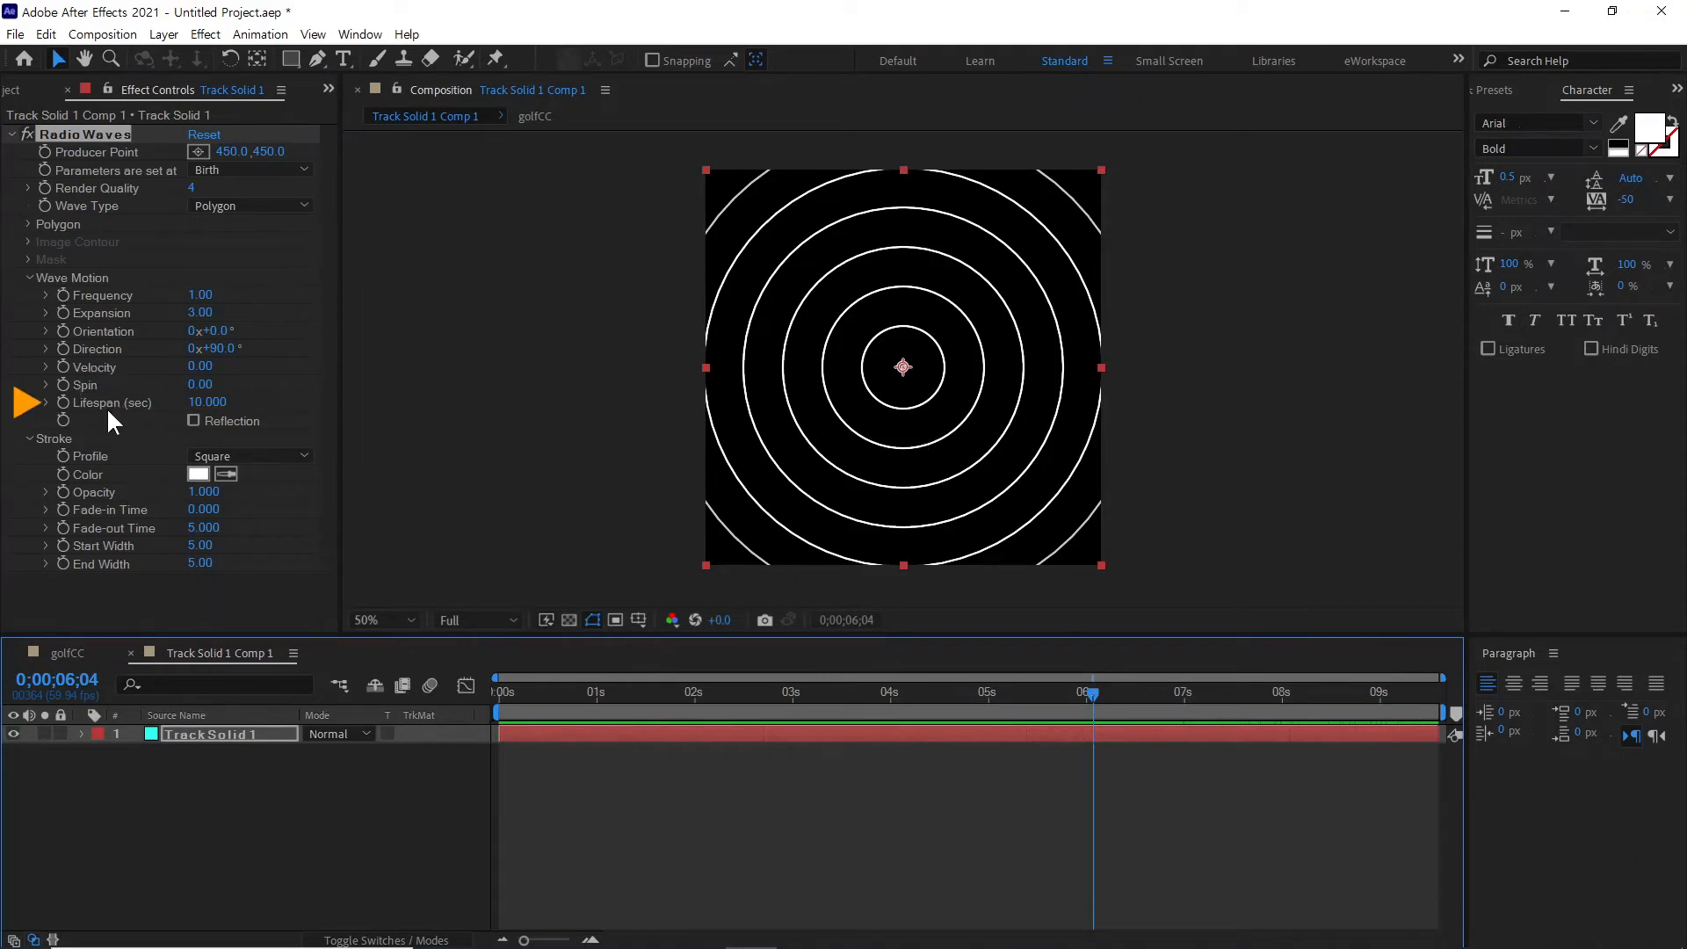
Set the Radio Waves Lifespan to 3 seconds and scrub the opening seconds to check the fading rings
click(208, 403)
text(3)
key(Return)
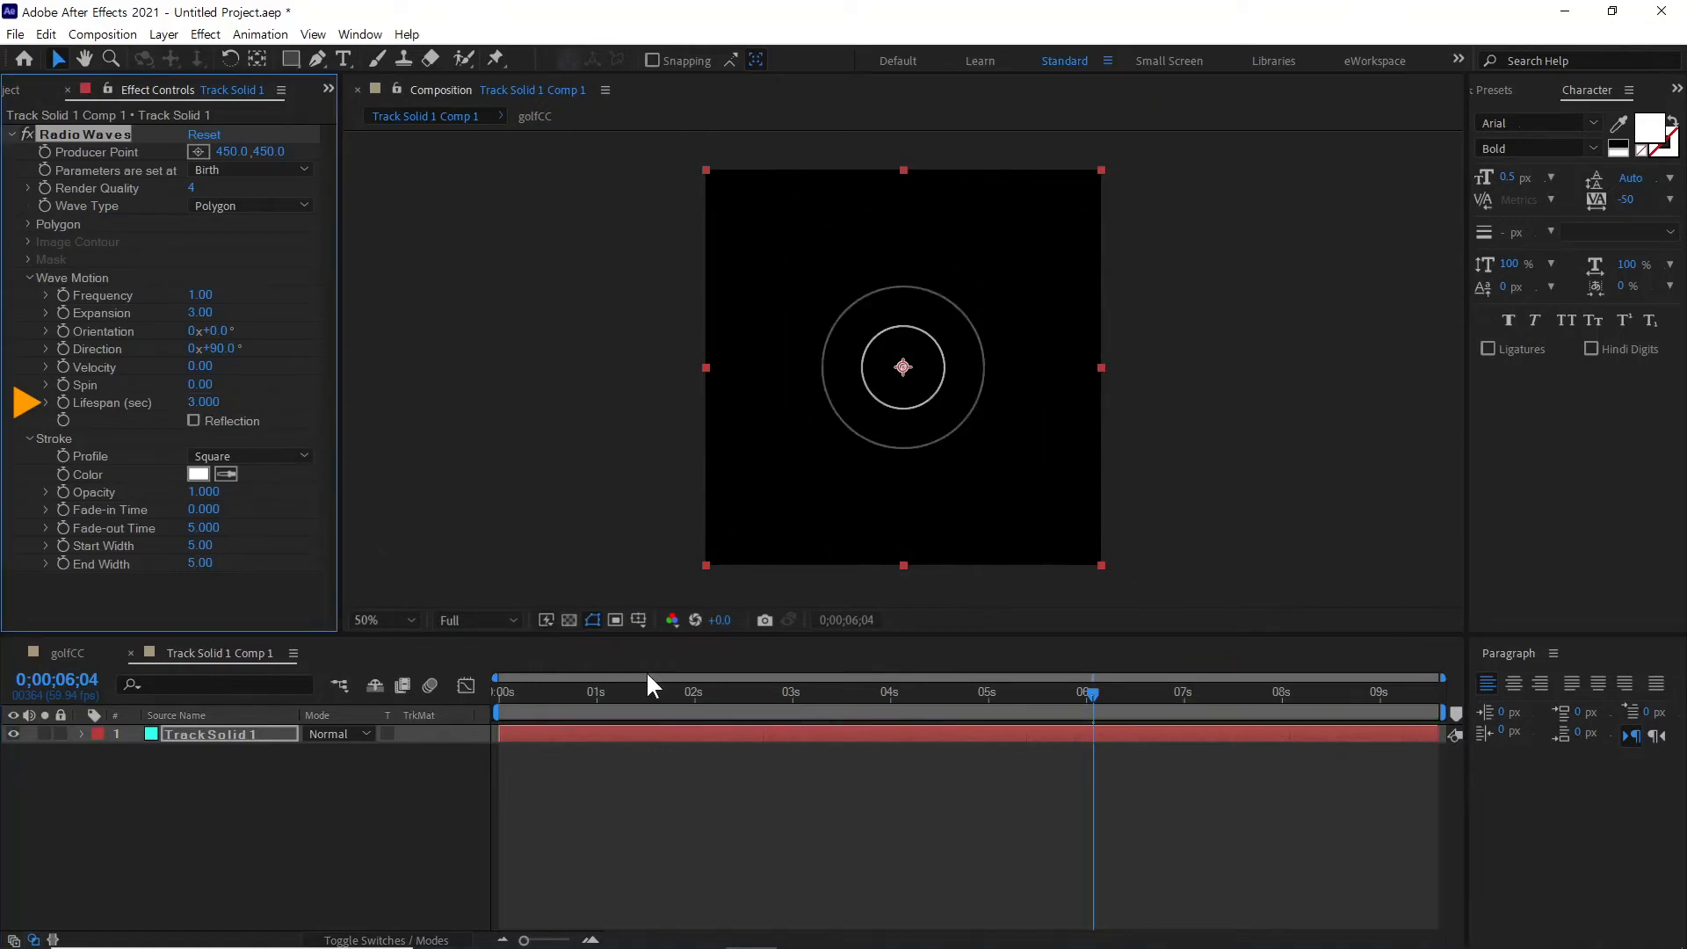
drag(499, 691, 790, 710)
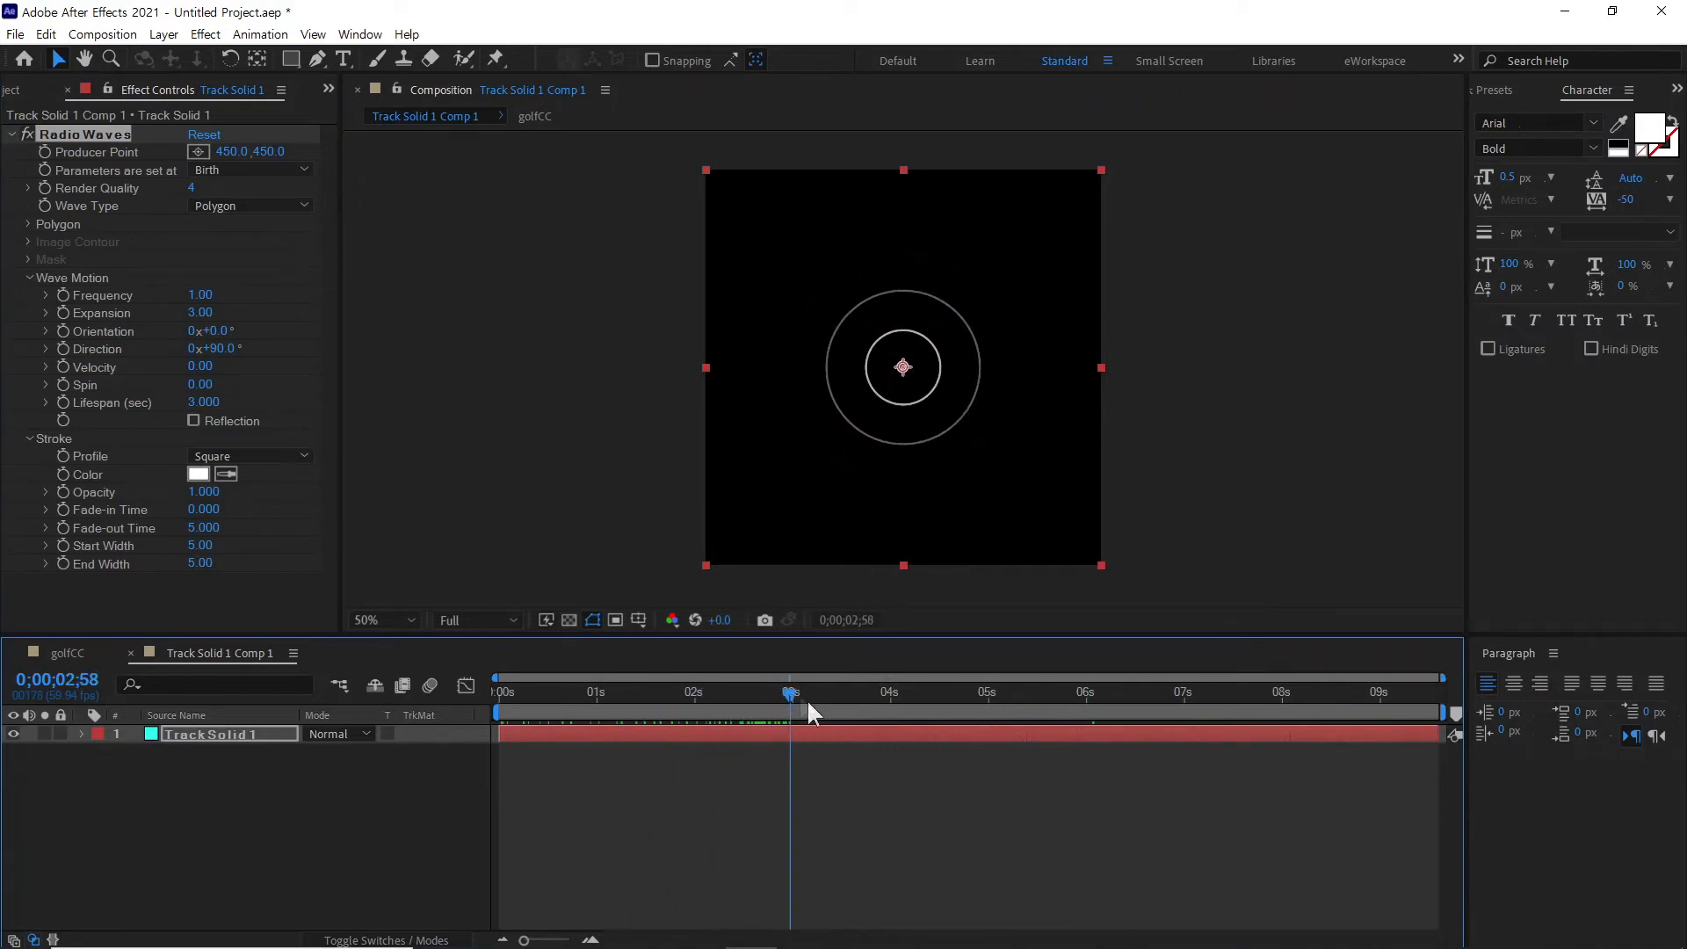
drag(667, 692, 857, 709)
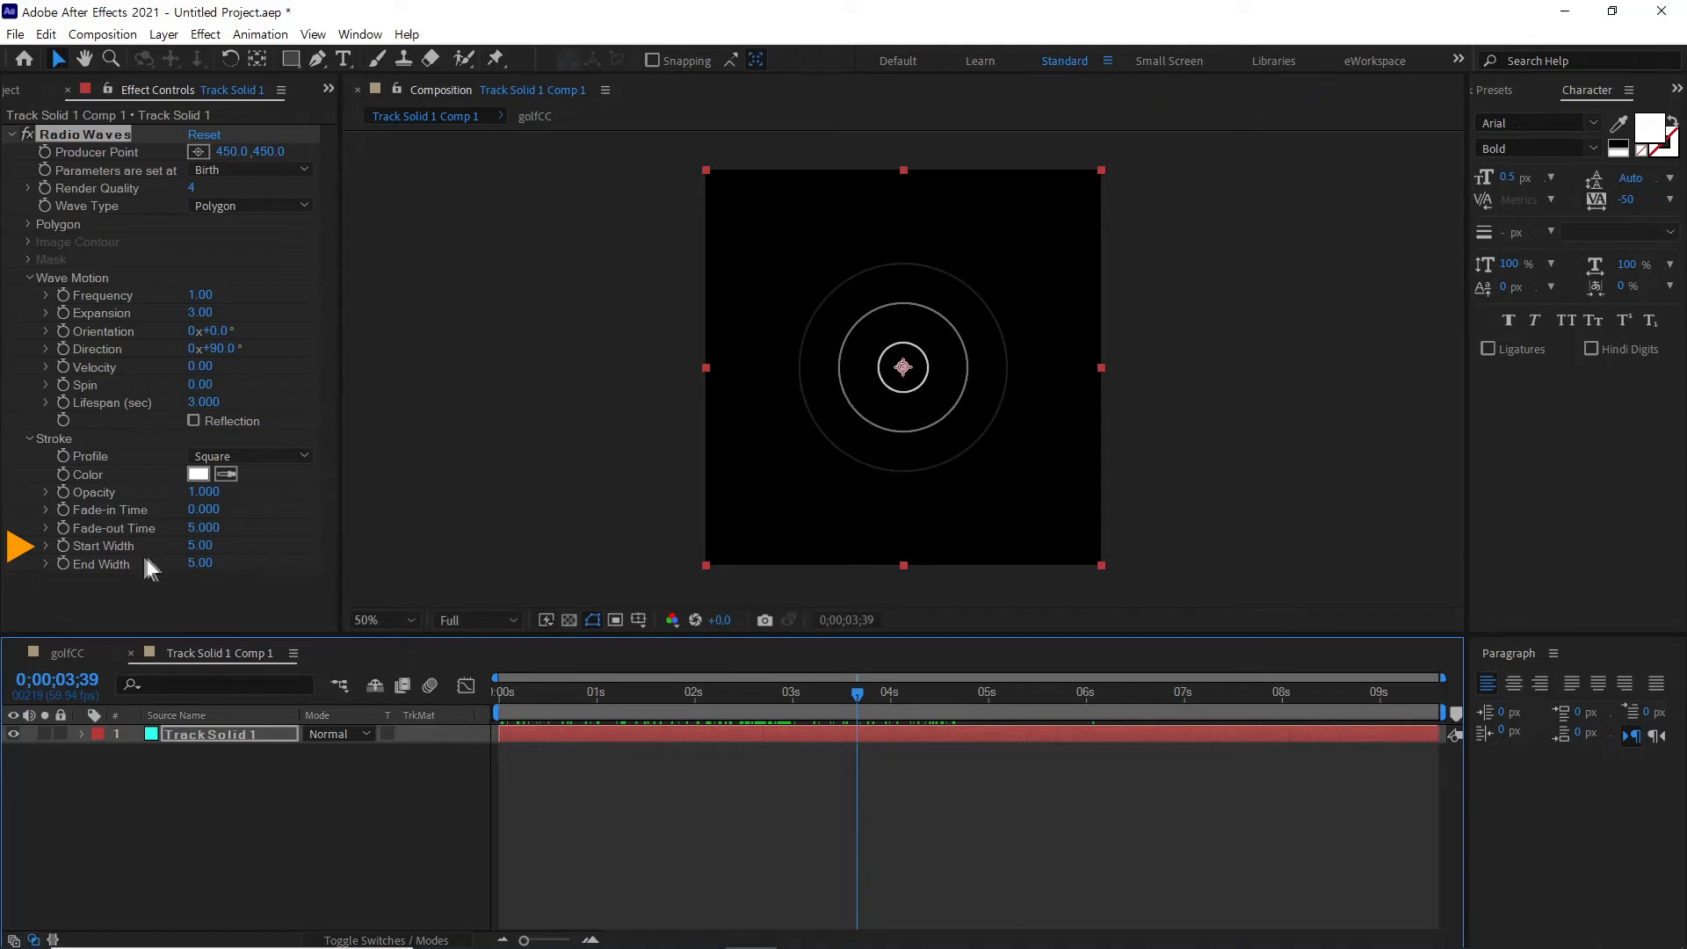
Set the Radio Waves stroke Start Width to 30 and scrub through the whole composition to review it
click(106, 545)
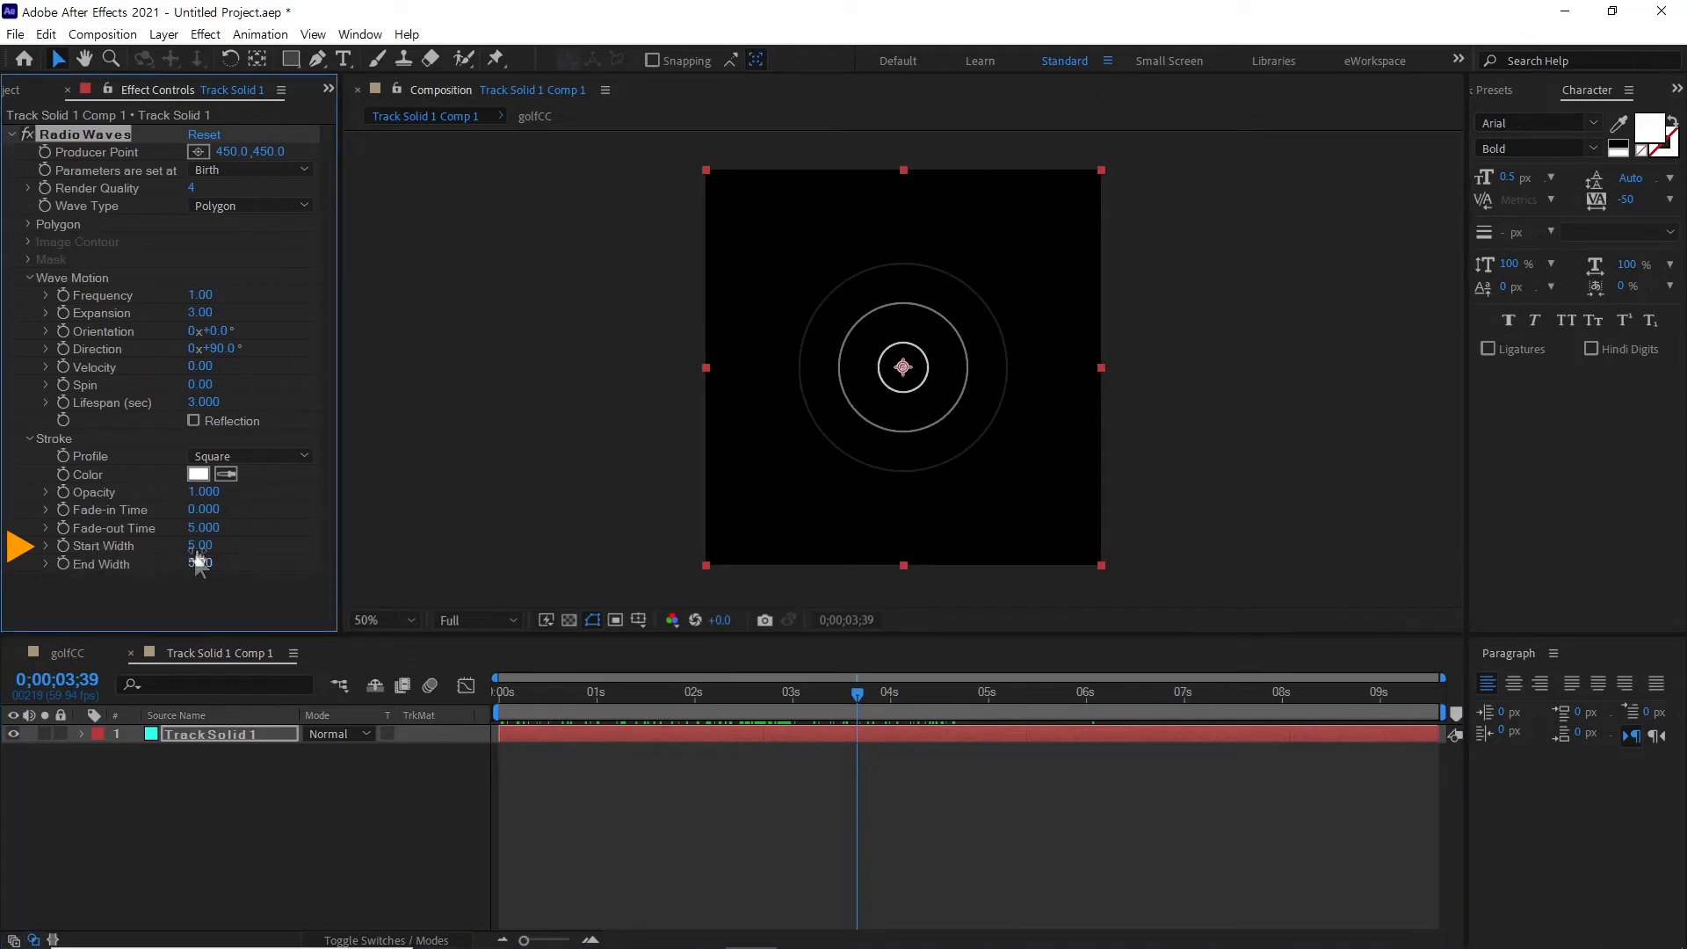
drag(201, 545, 453, 554)
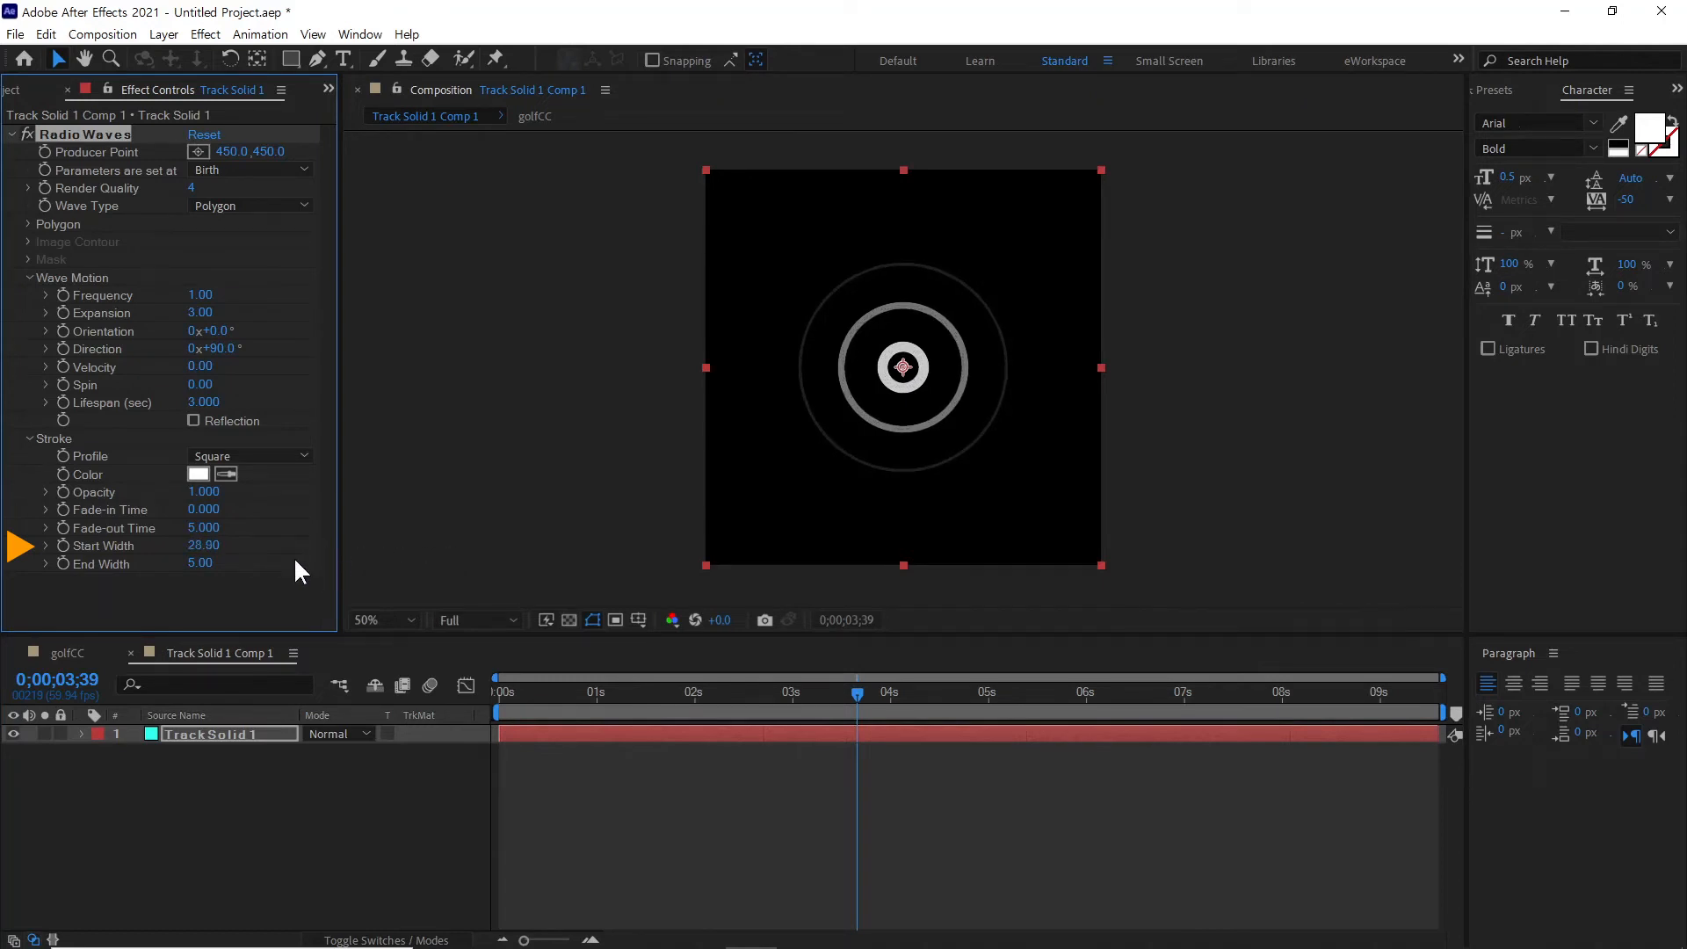
click(202, 546)
text(30)
key(Return)
drag(502, 689, 1429, 708)
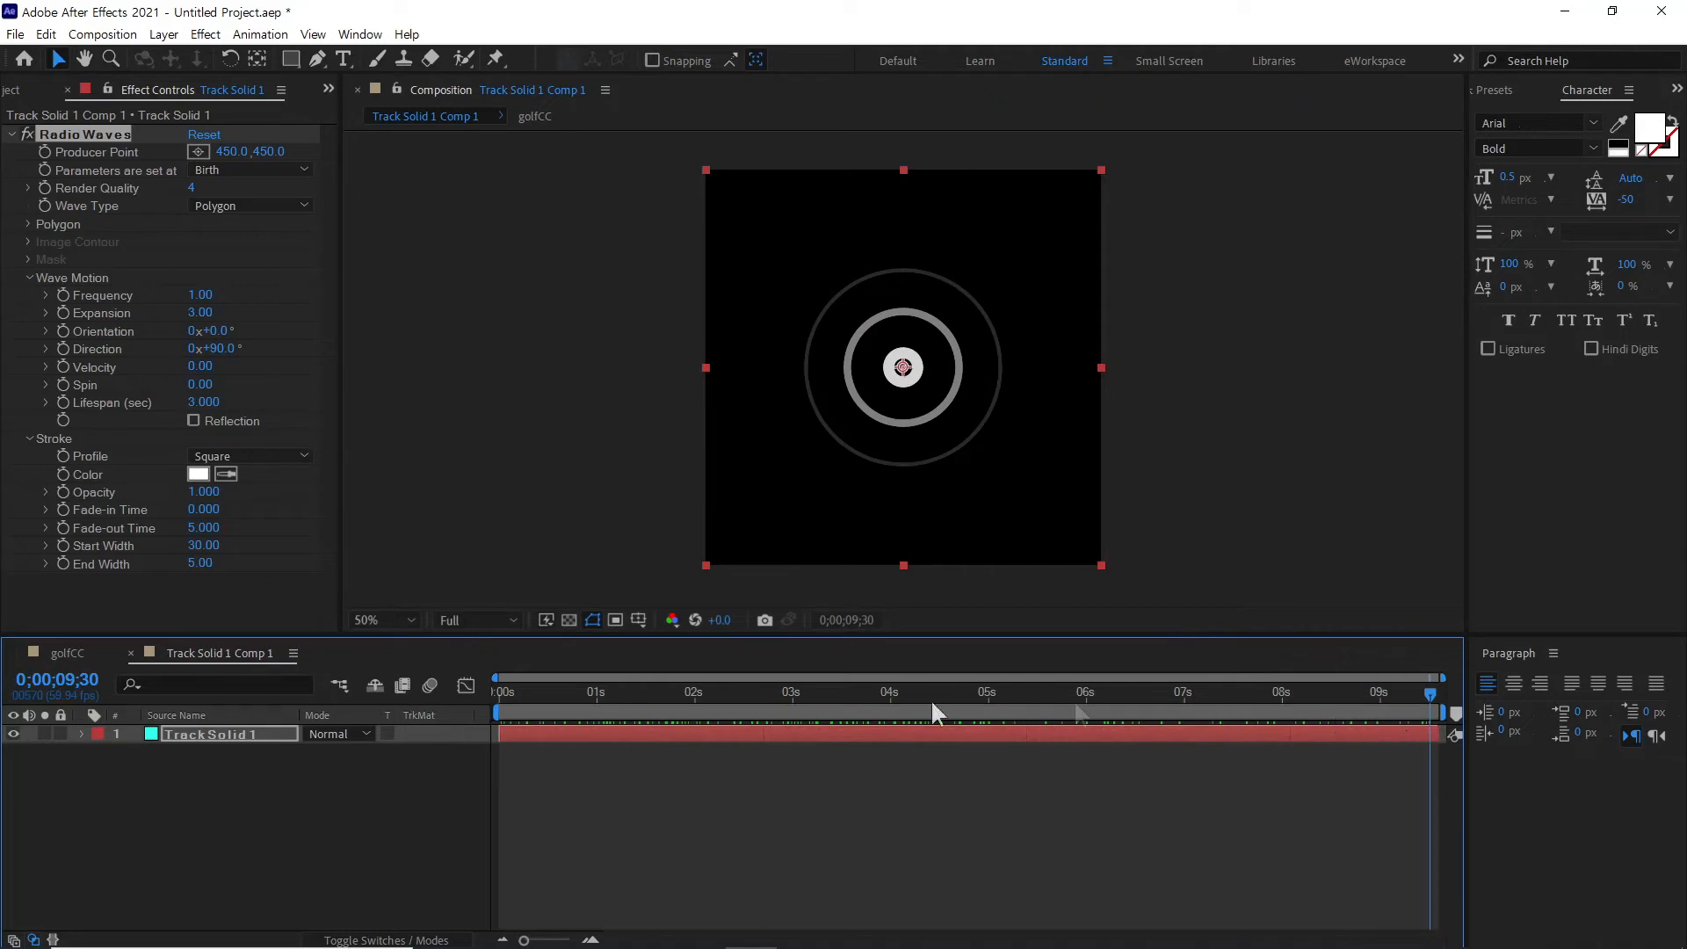
Return to the golfCC composition and scrub from the start to 0;01;05;03 to check the tracked waves on the green
click(67, 653)
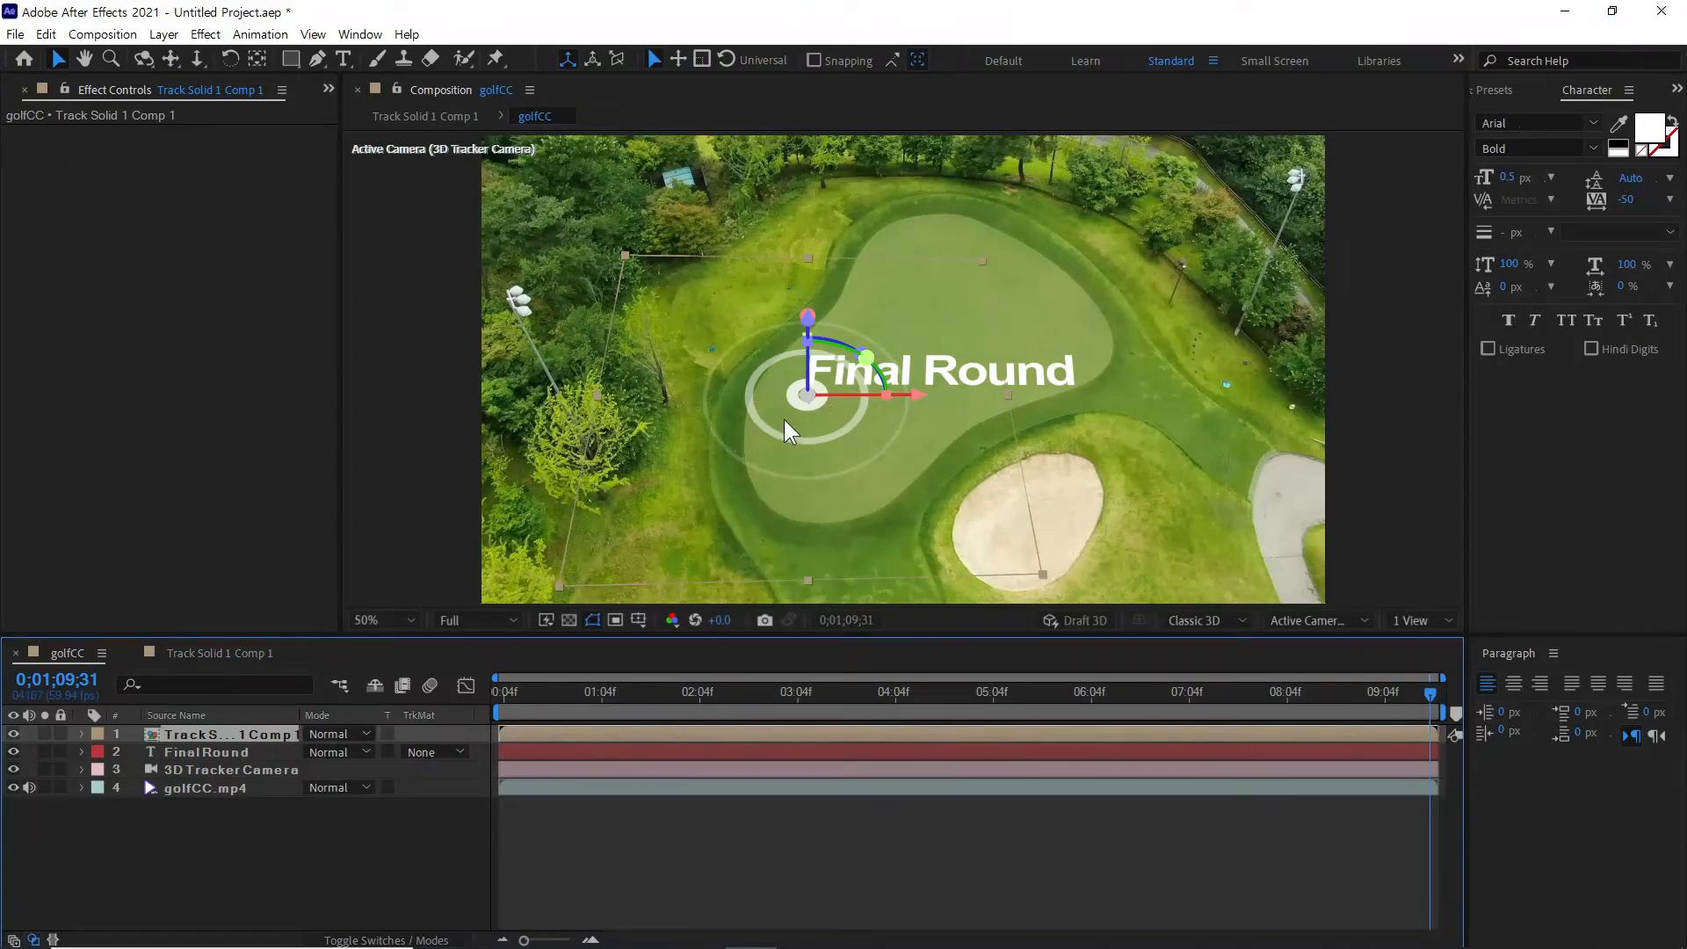
click(442, 790)
drag(504, 689, 994, 710)
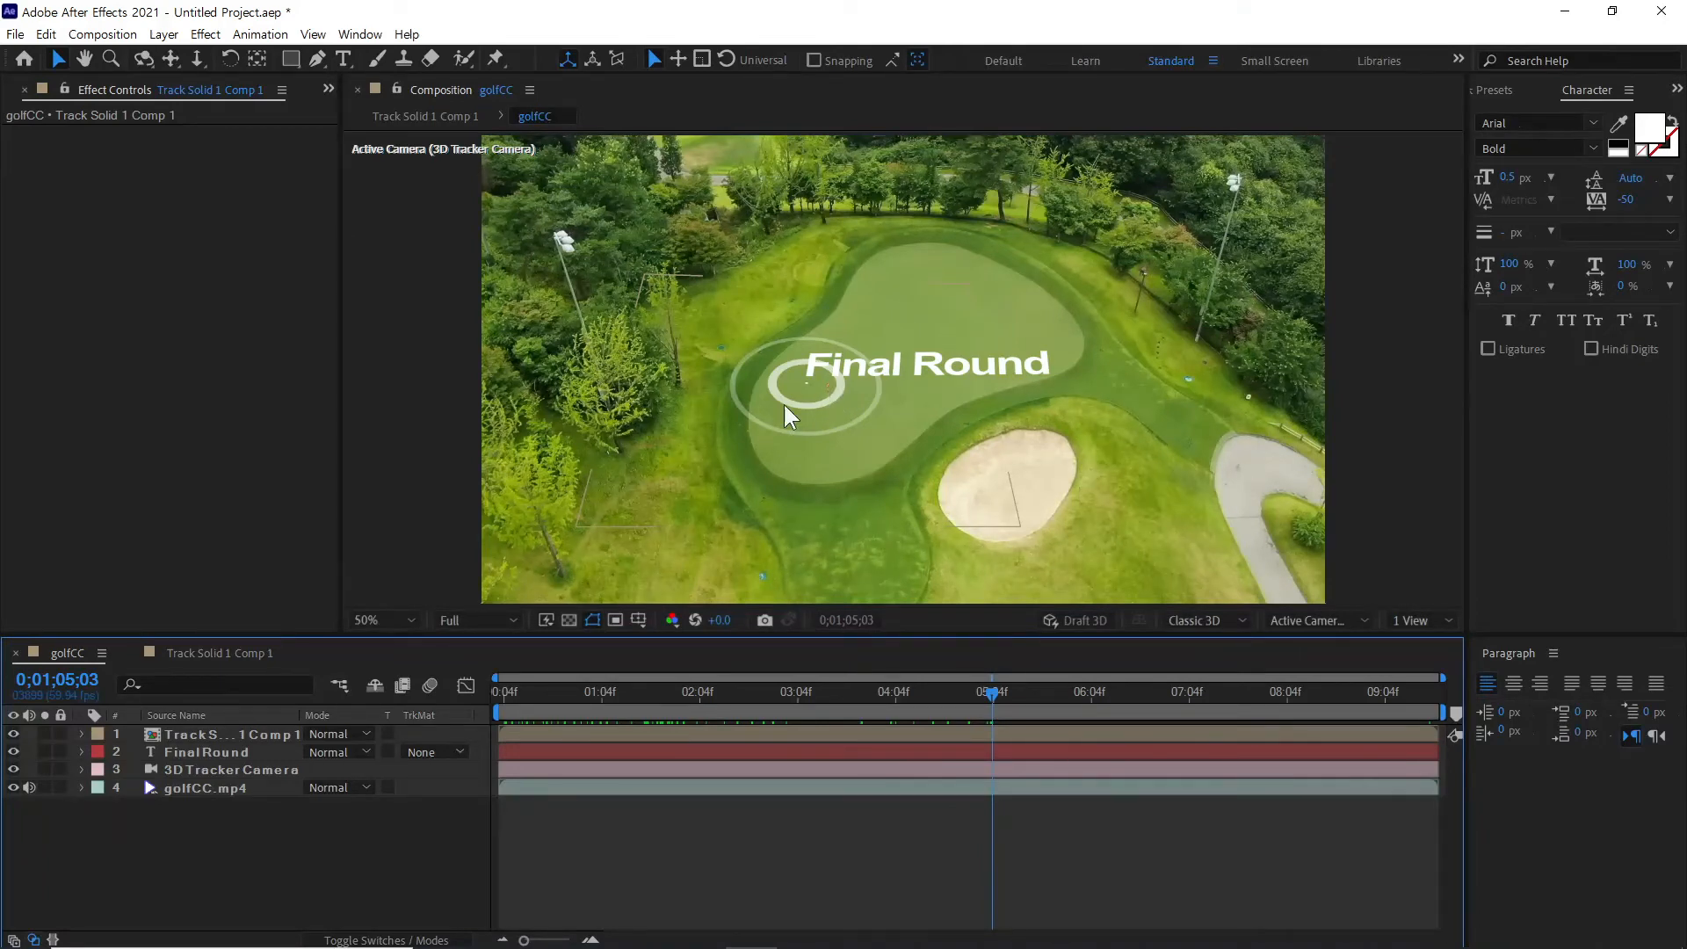
Move the Track Solid 1 Comp 1 layer slightly along the green so the rings sit beneath the start of "Final Round"
click(230, 738)
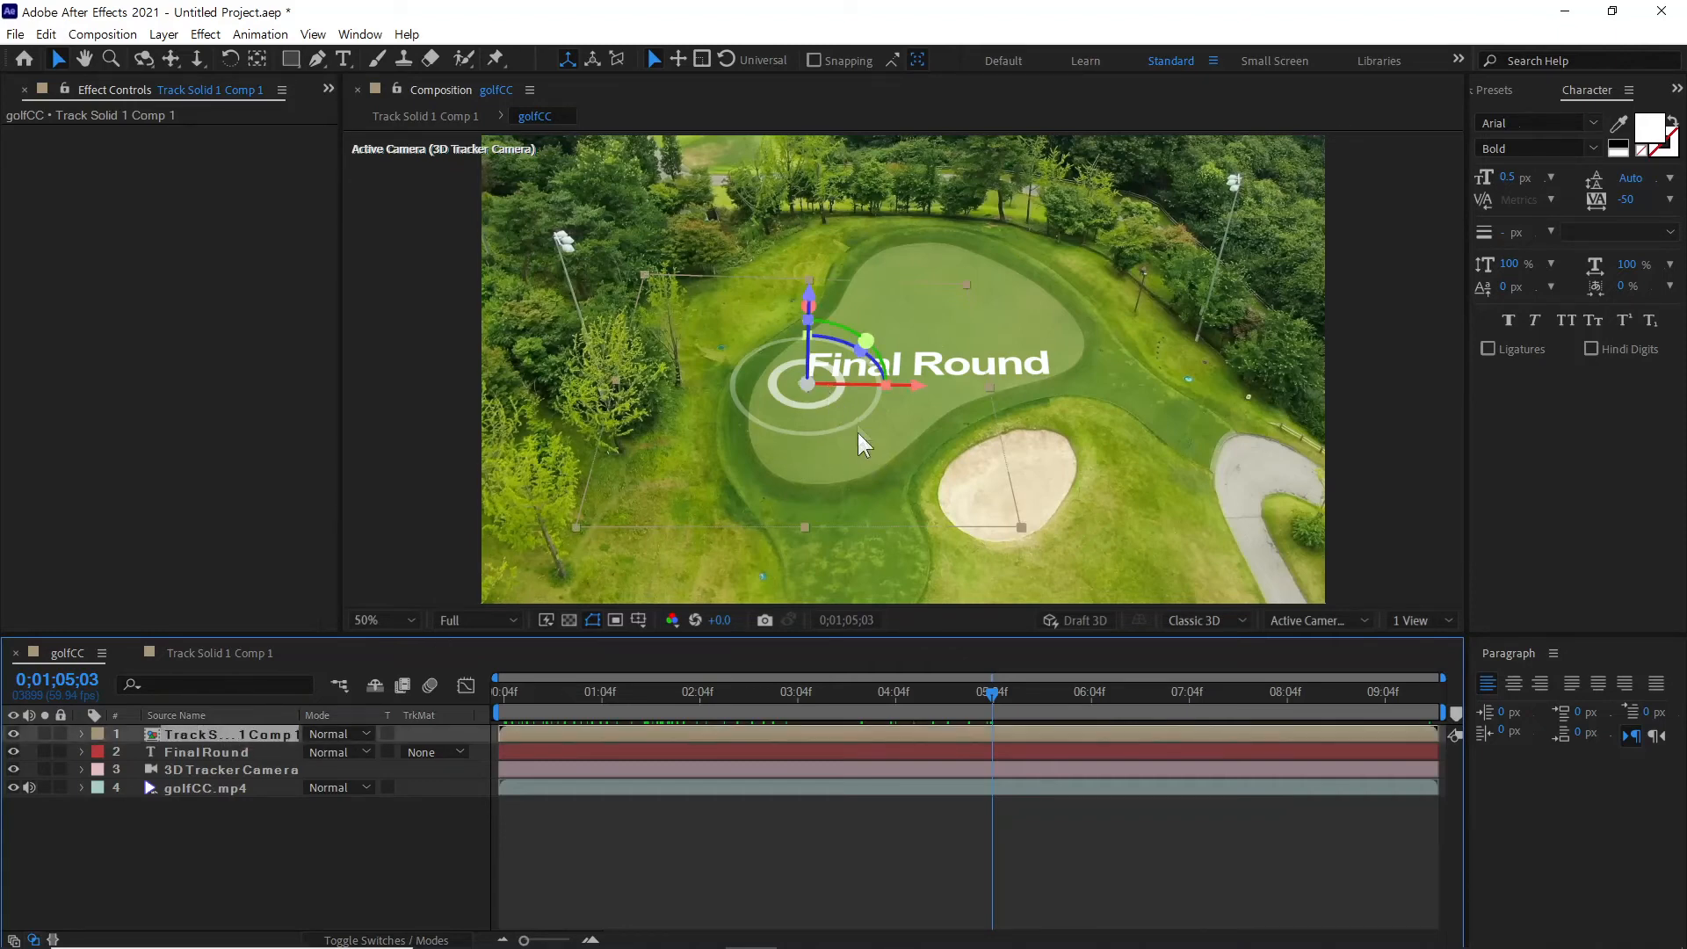
drag(895, 391, 933, 387)
drag(830, 361, 827, 366)
scroll(891, 431, up, 2)
drag(712, 468, 705, 467)
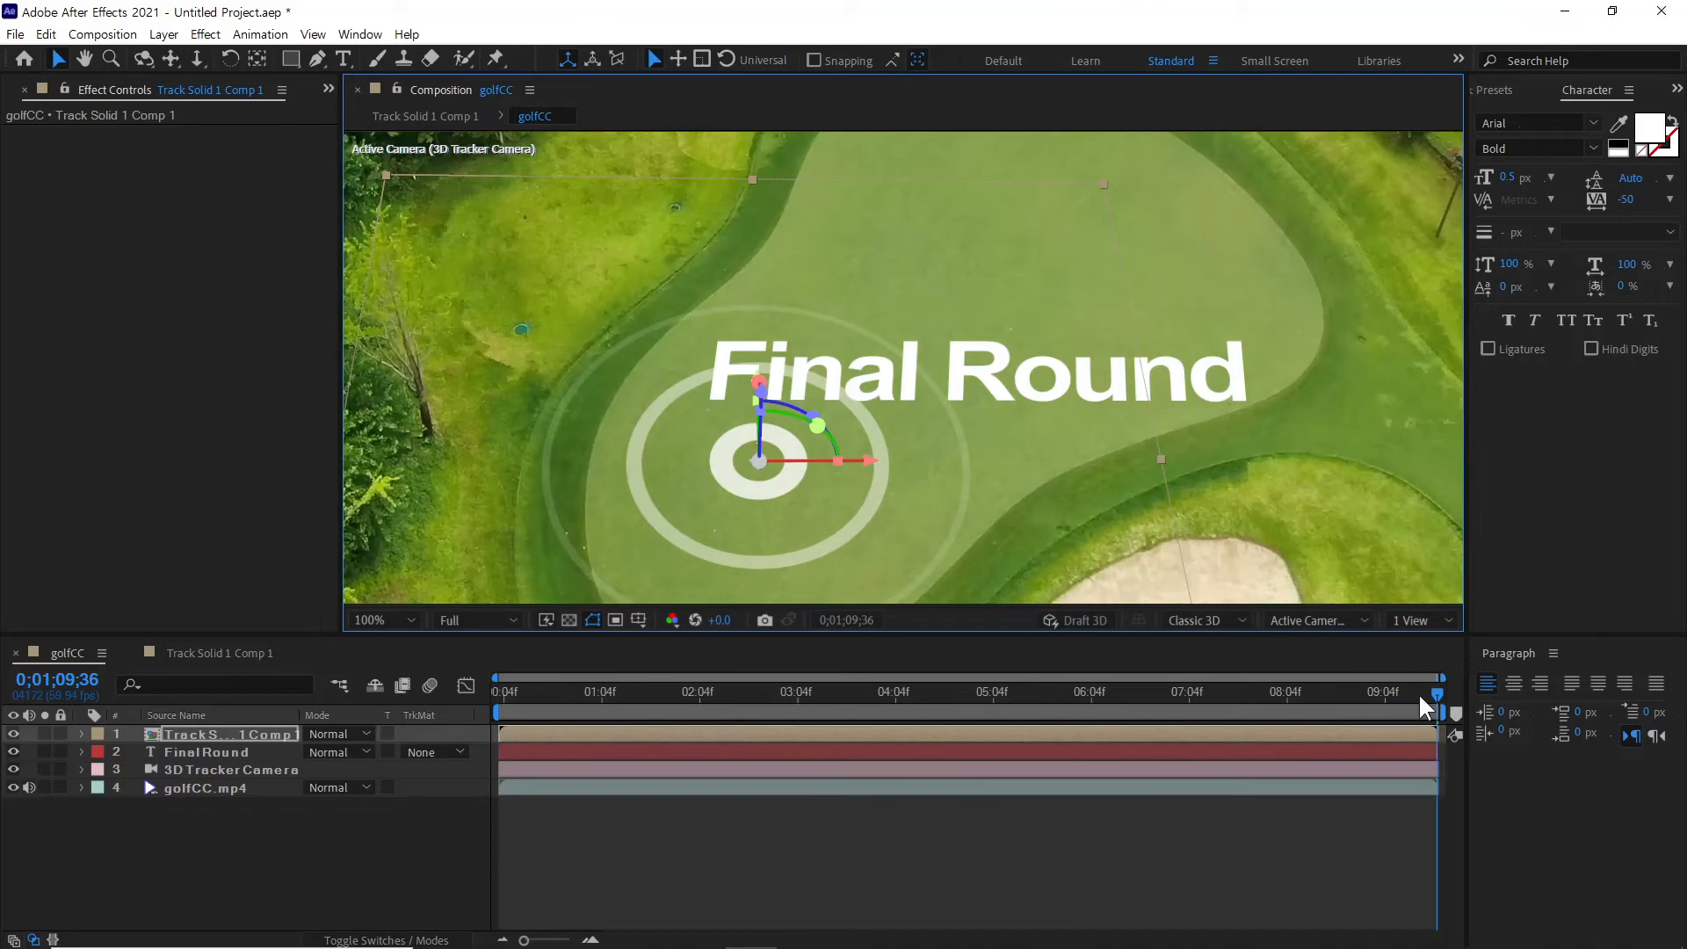
Preview golfCC from its first frame, 0;00;59;57, and scrub to 0;01;03;07 to check the placement of the rings
drag(1420, 698, 499, 696)
click(1350, 842)
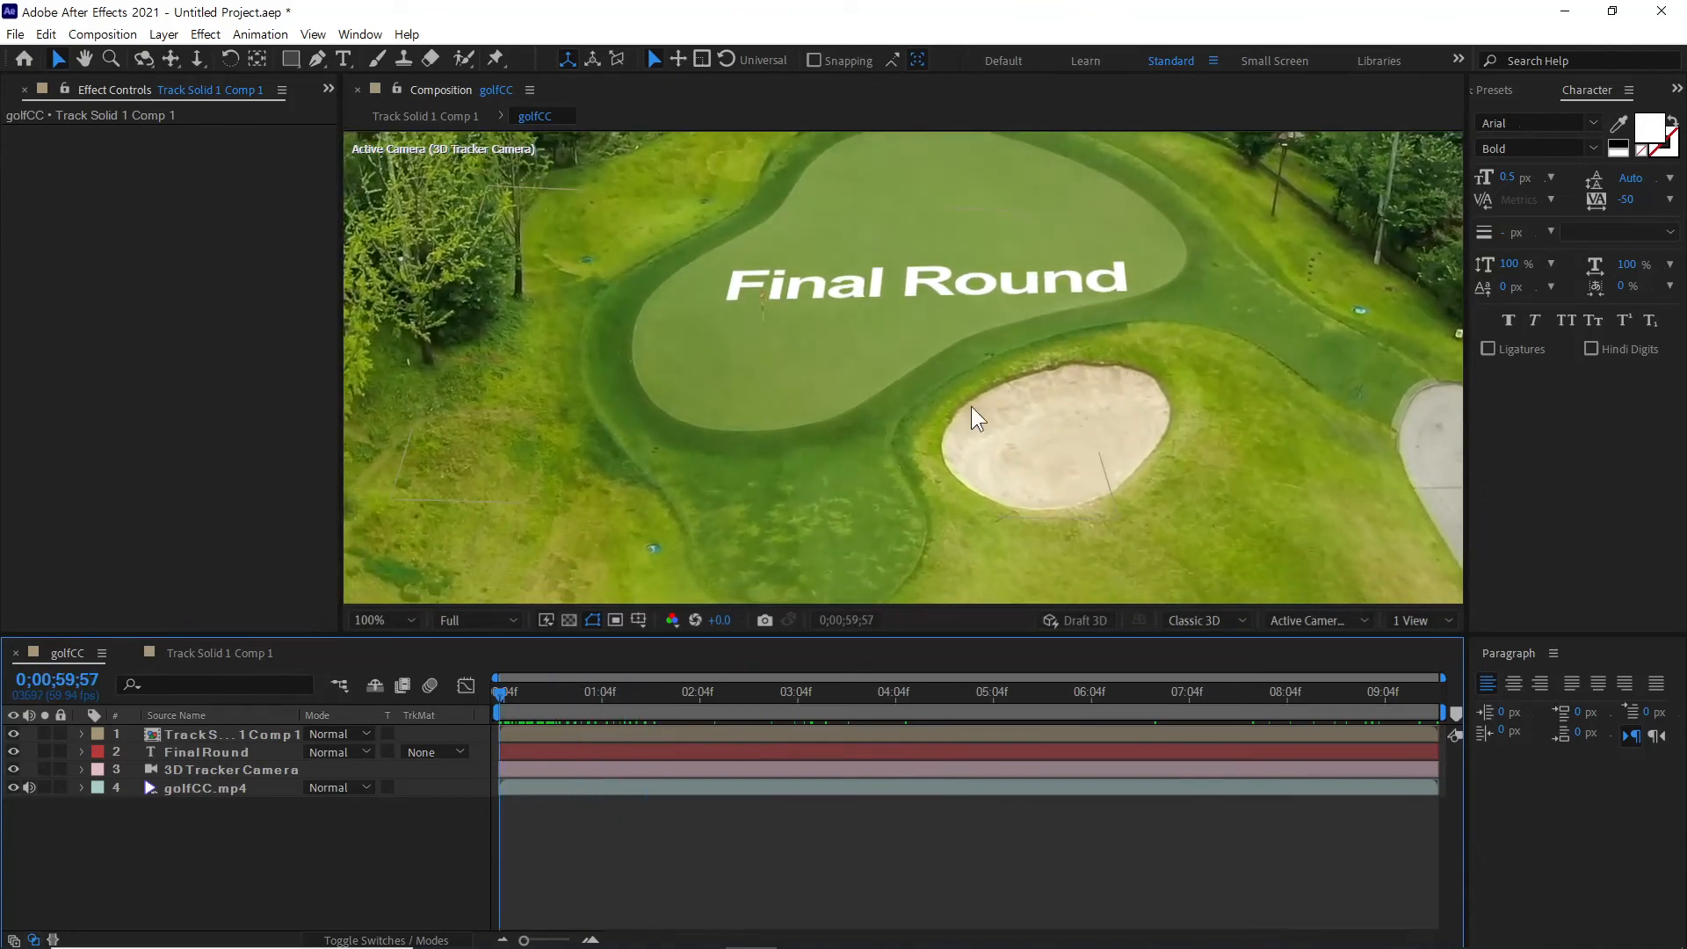
scroll(972, 406, down, 2)
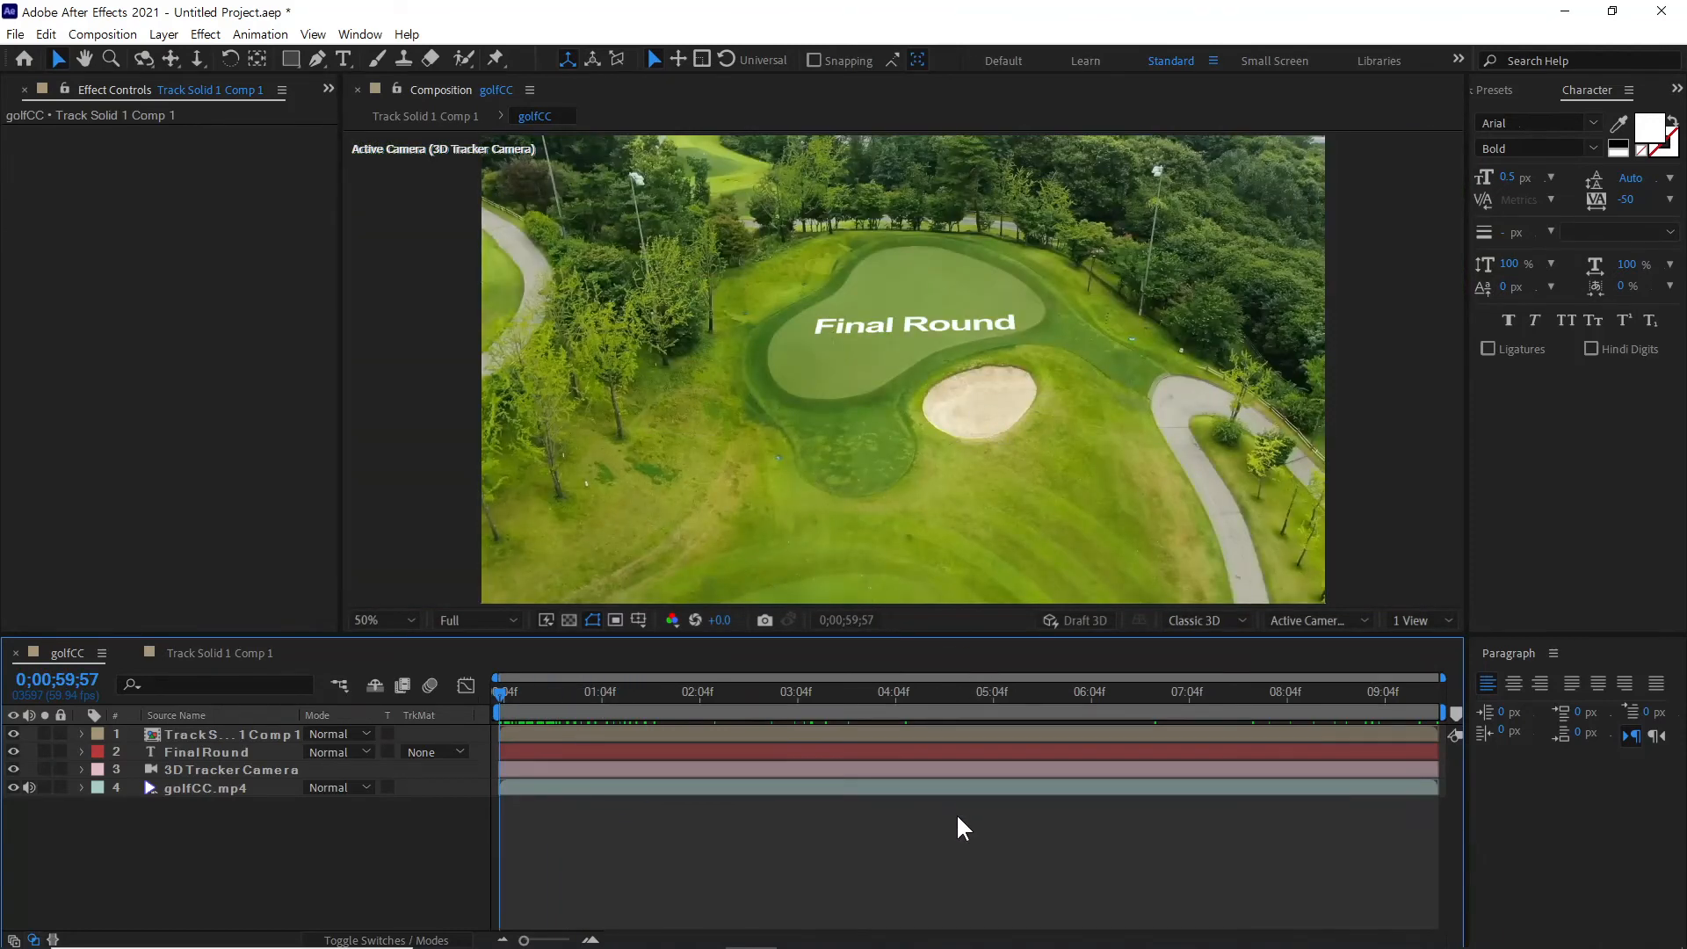
key(space)
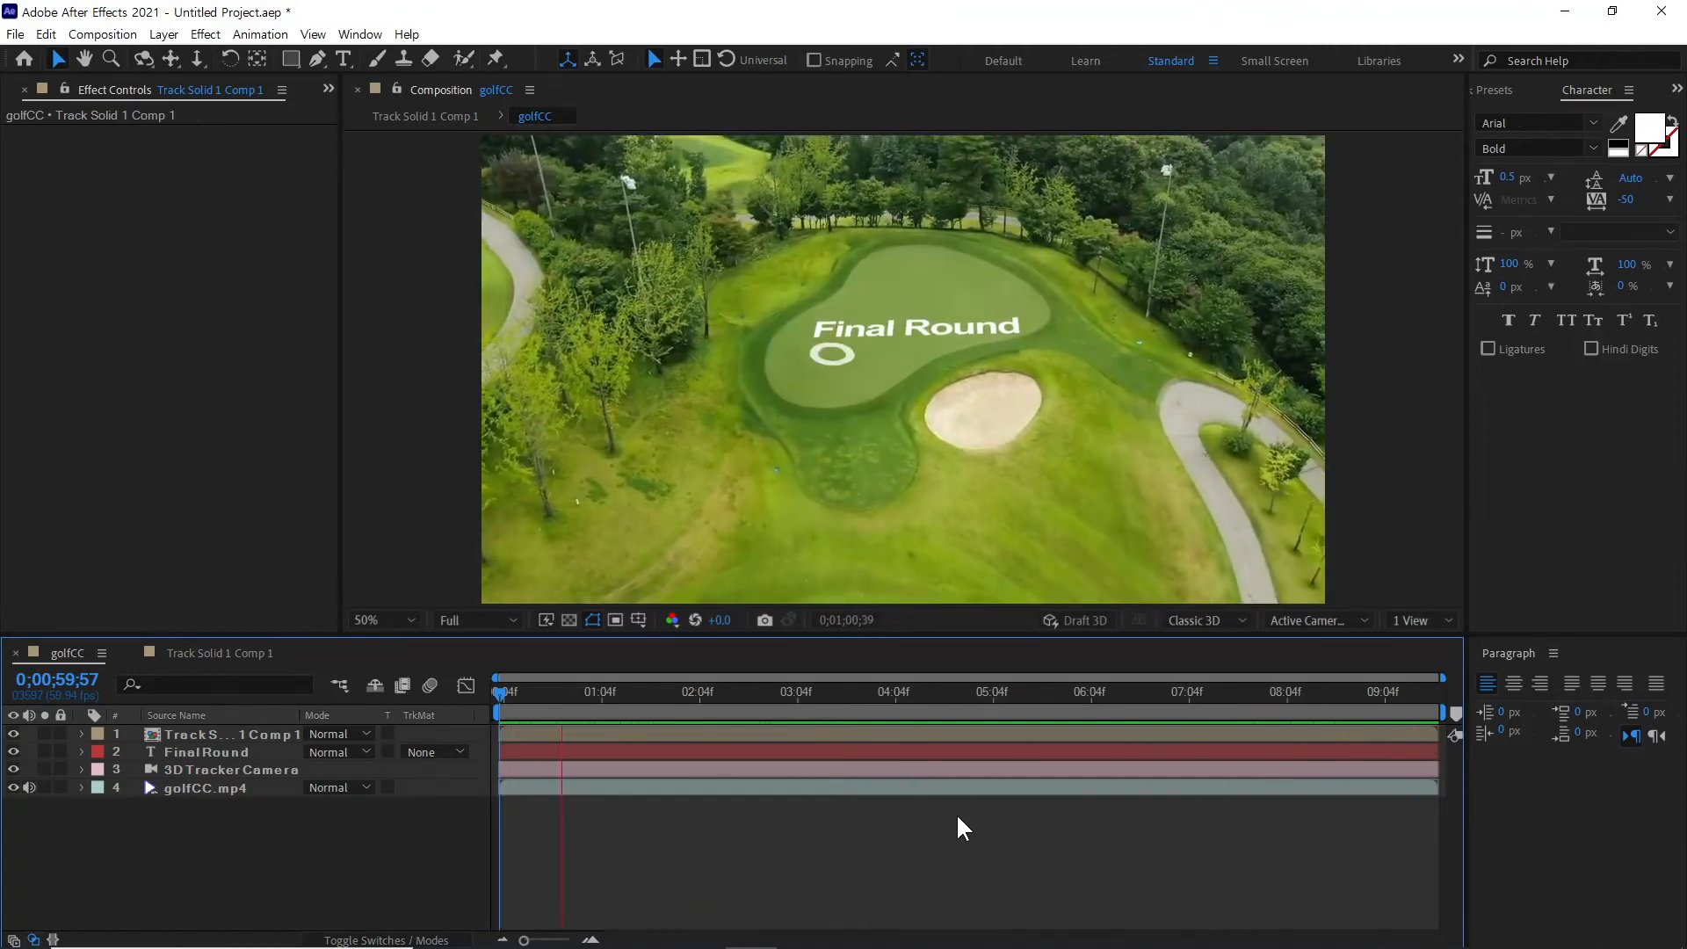
drag(525, 701, 803, 703)
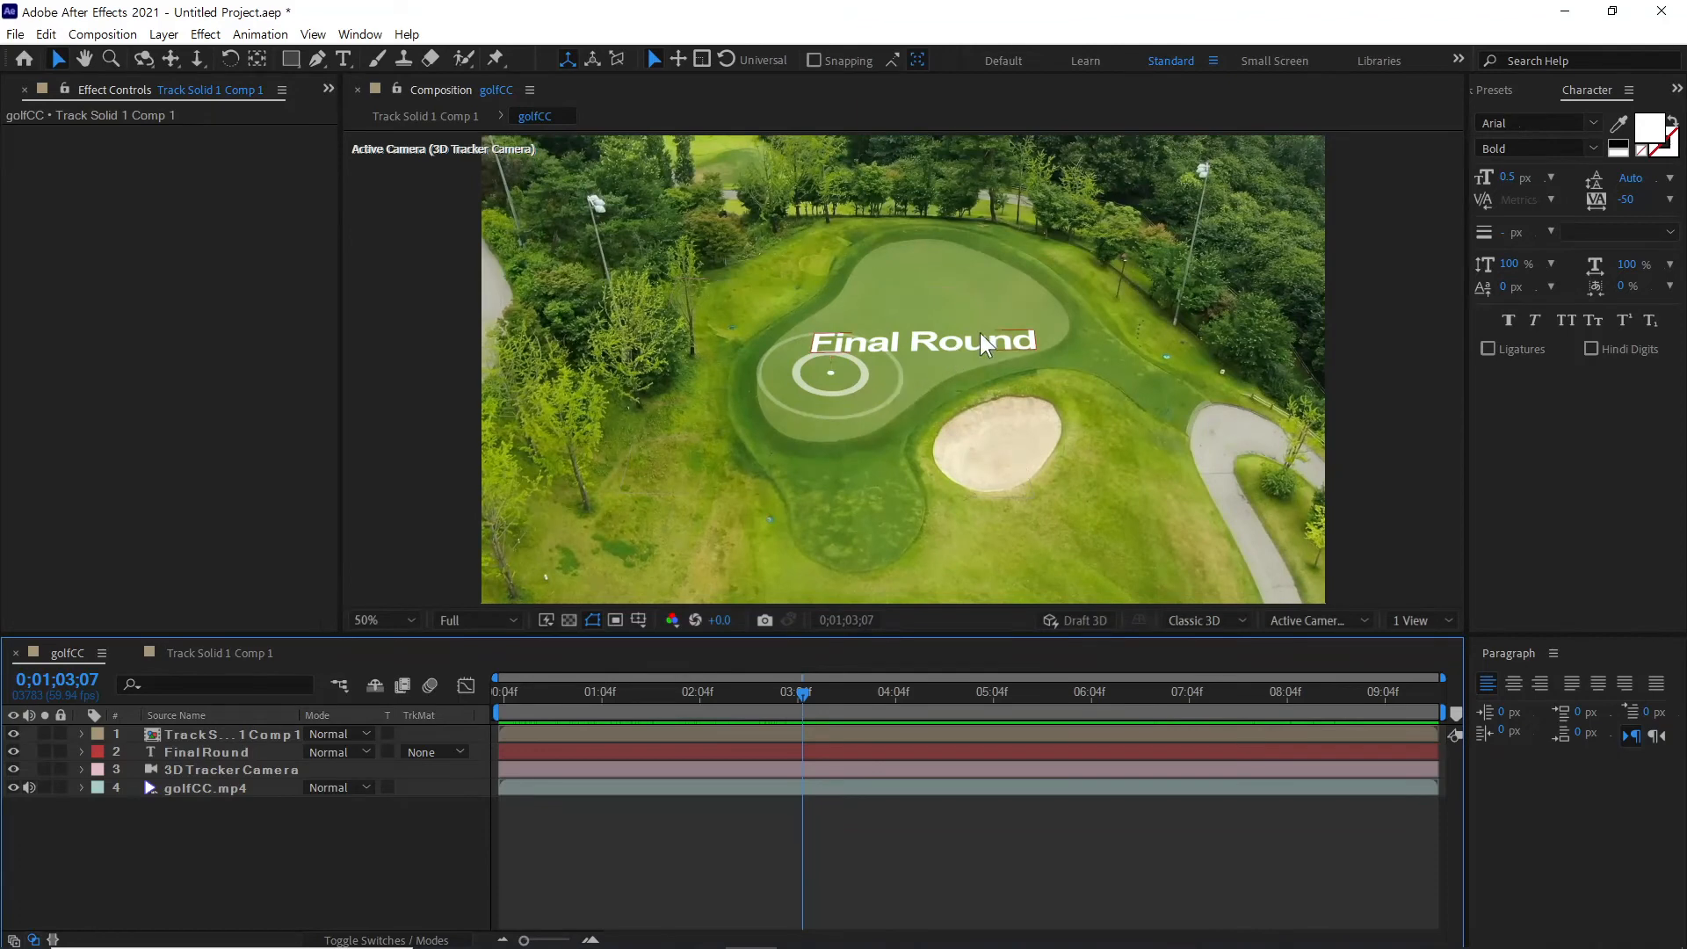
Rotate Track Solid 1 Comp 1 slightly with the Rotation tool at 0;01;03;07 and scrub the clip to check its alignment with the green
click(865, 399)
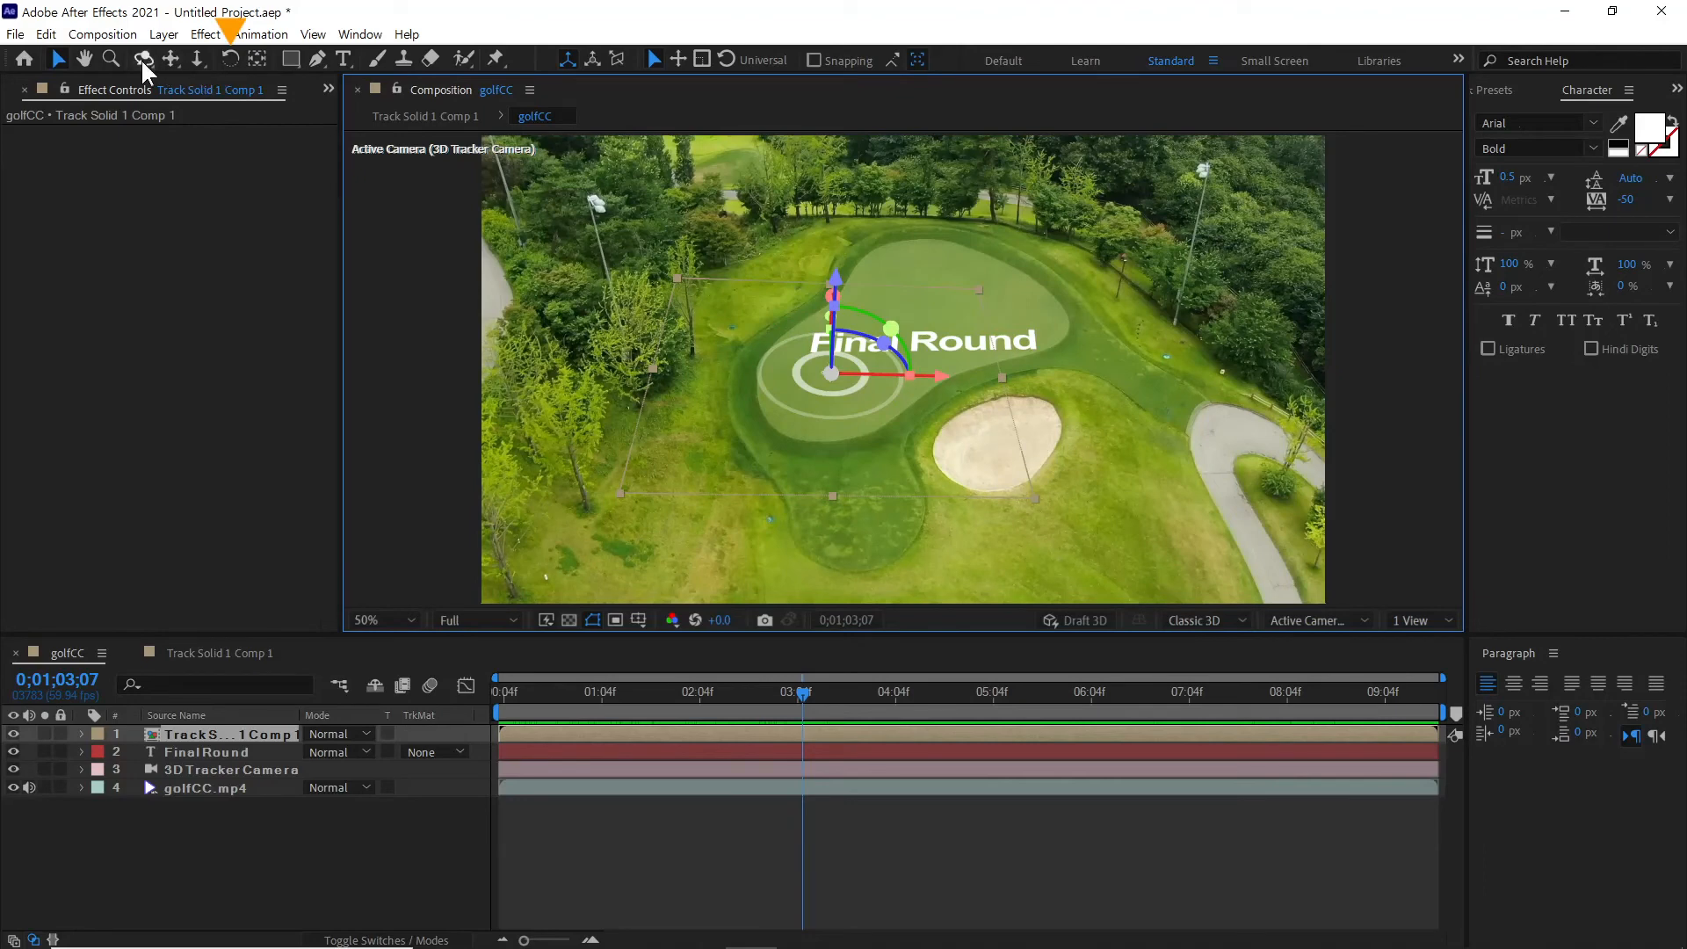
click(230, 58)
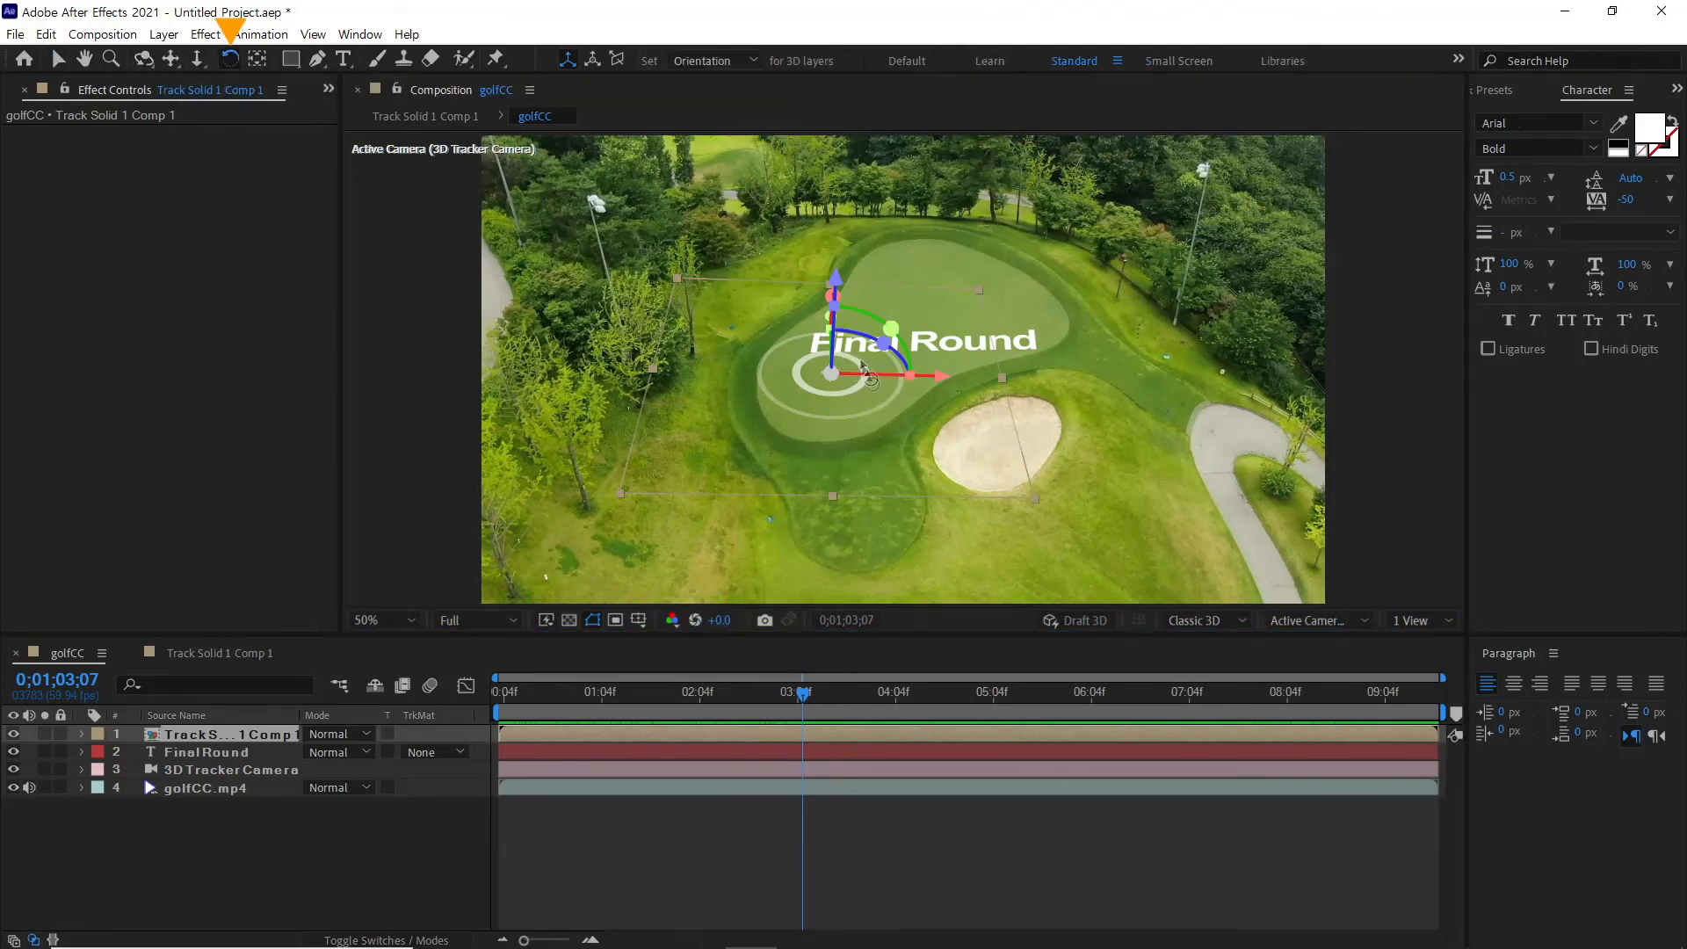
drag(819, 373, 809, 367)
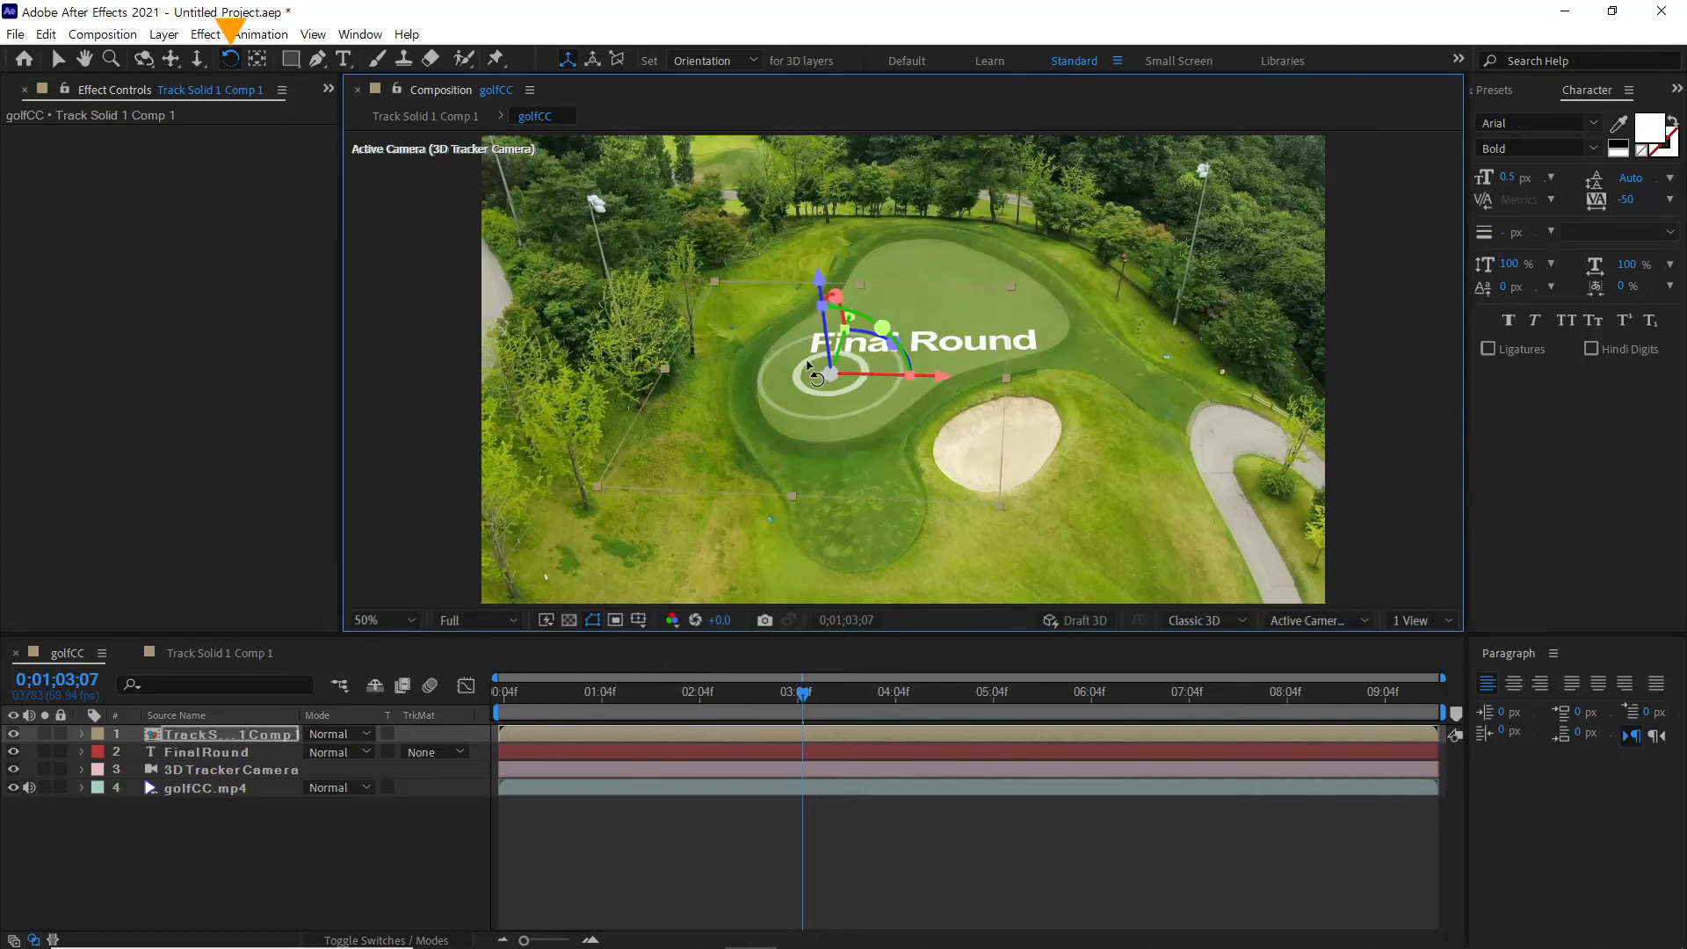
drag(594, 693, 936, 698)
drag(821, 714, 580, 706)
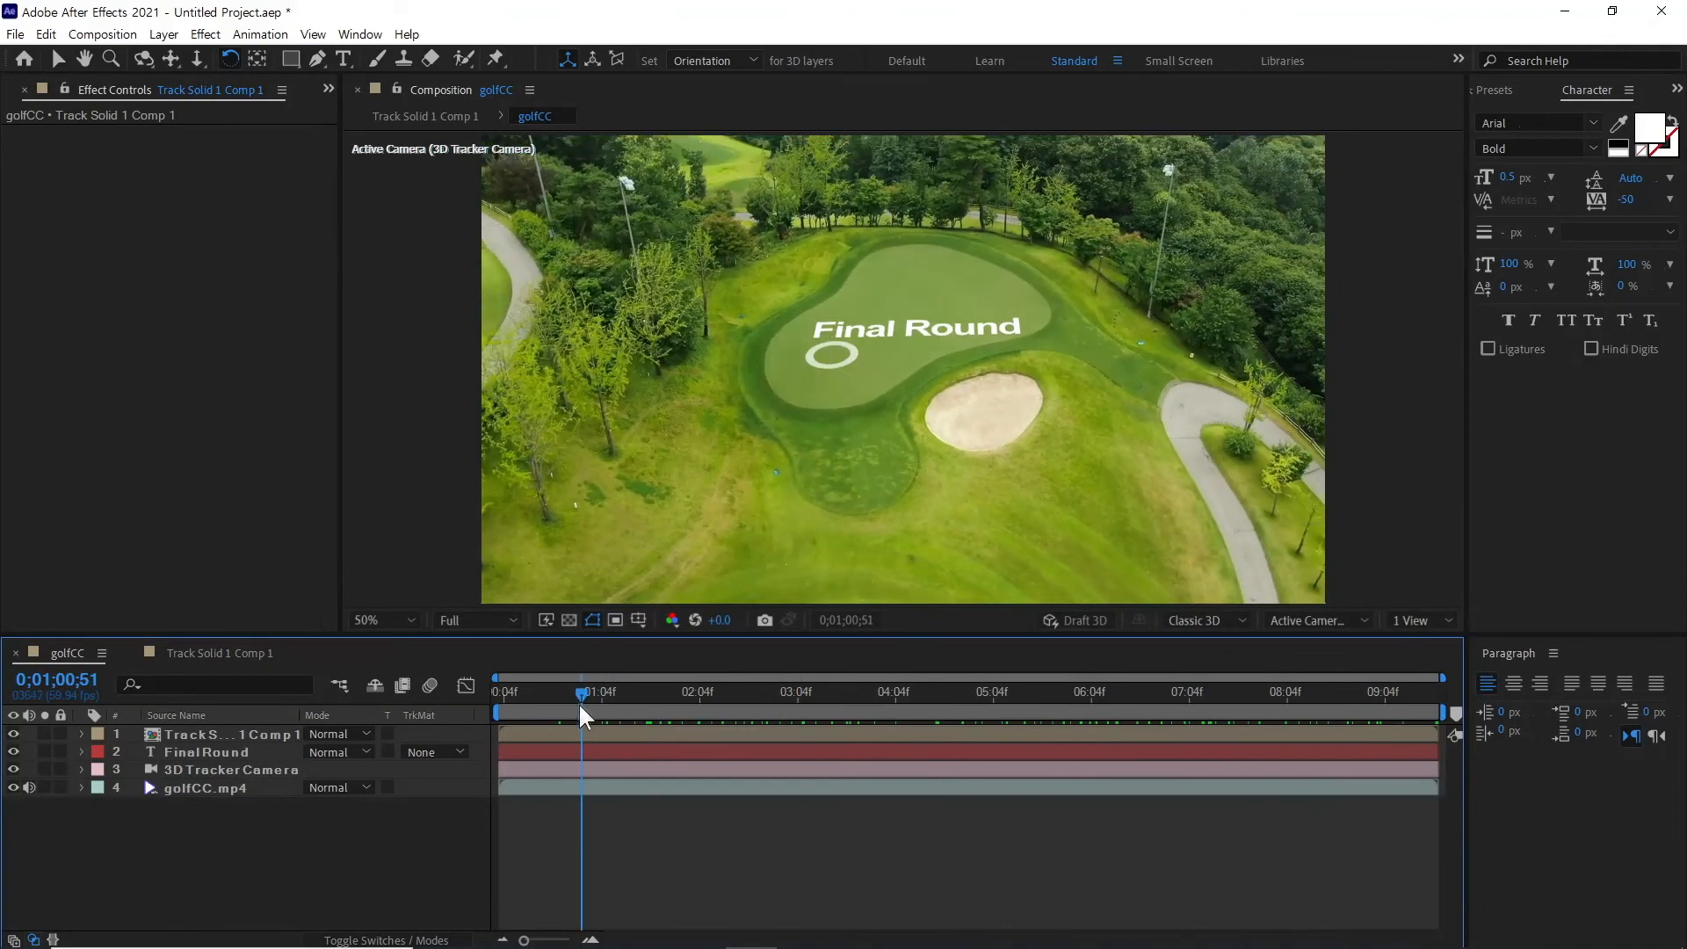
click(58, 59)
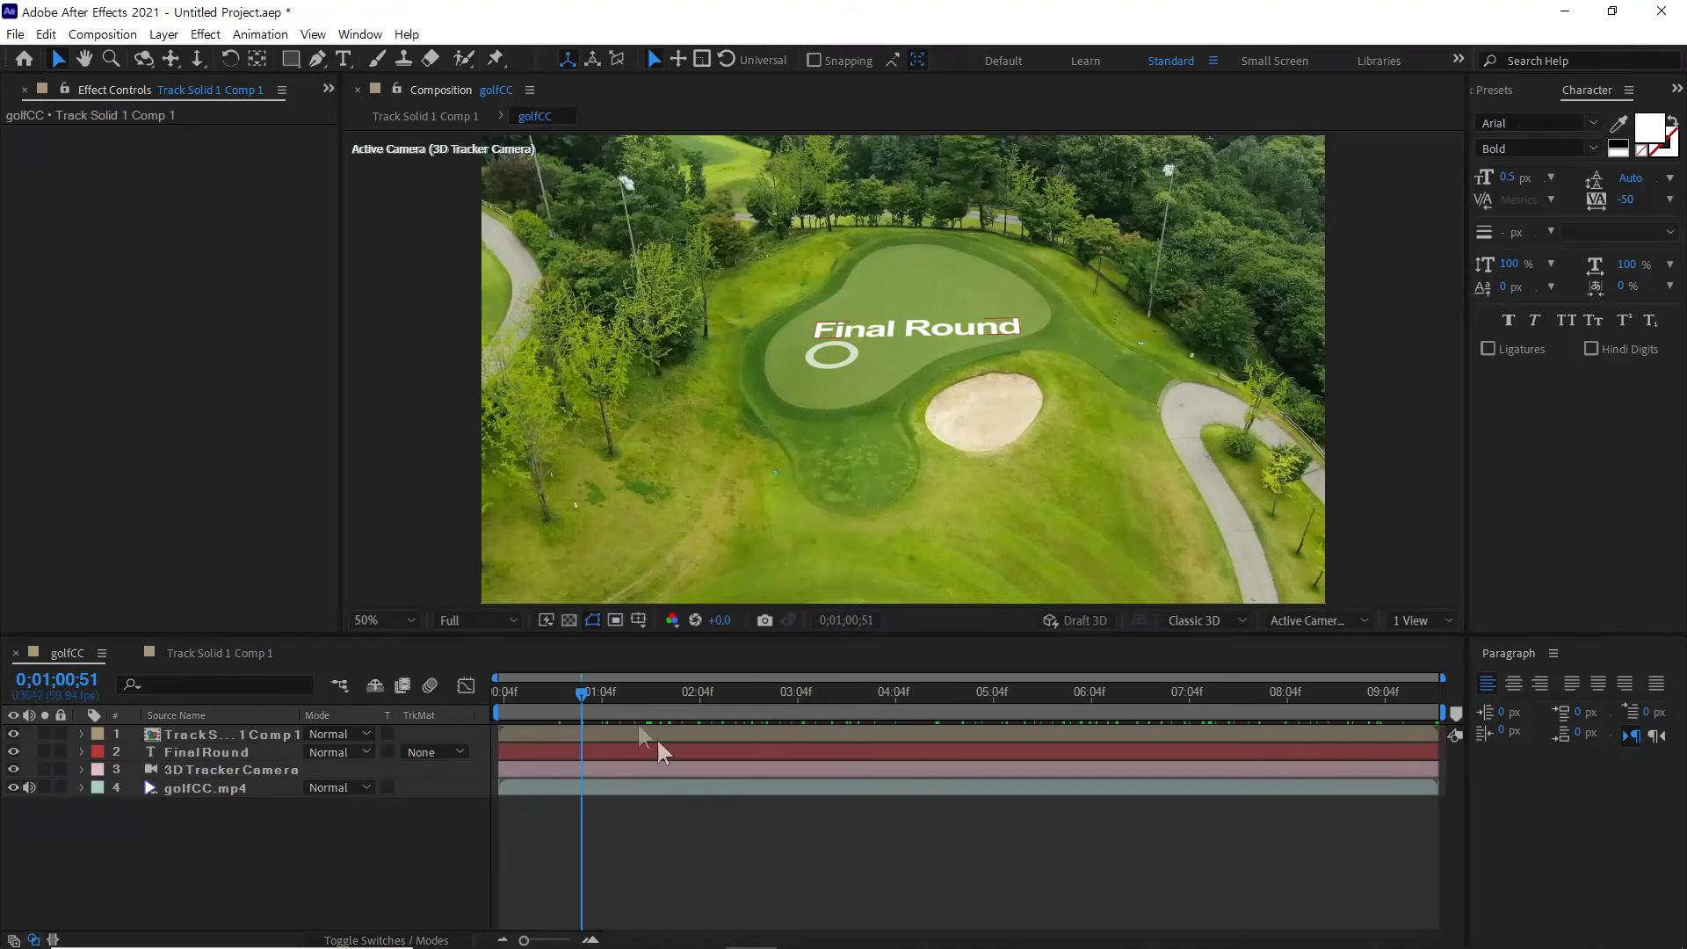
drag(651, 698, 748, 699)
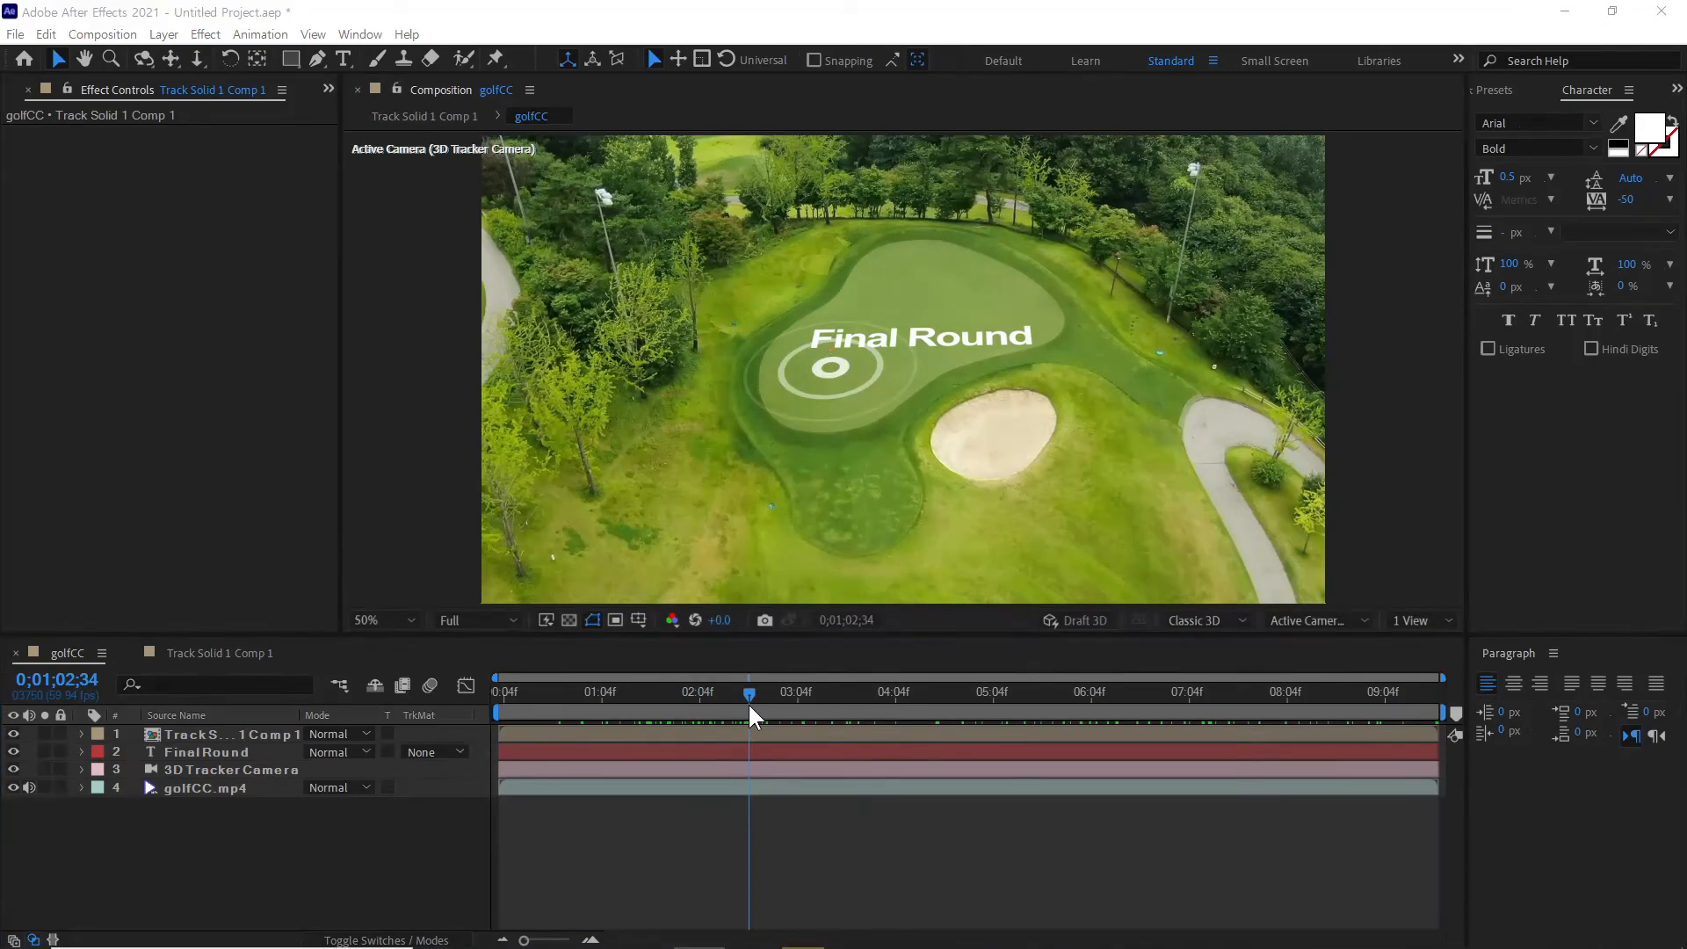
Duplicate the Final Round text layer and move the copy just below the original title, beside the rings
click(230, 752)
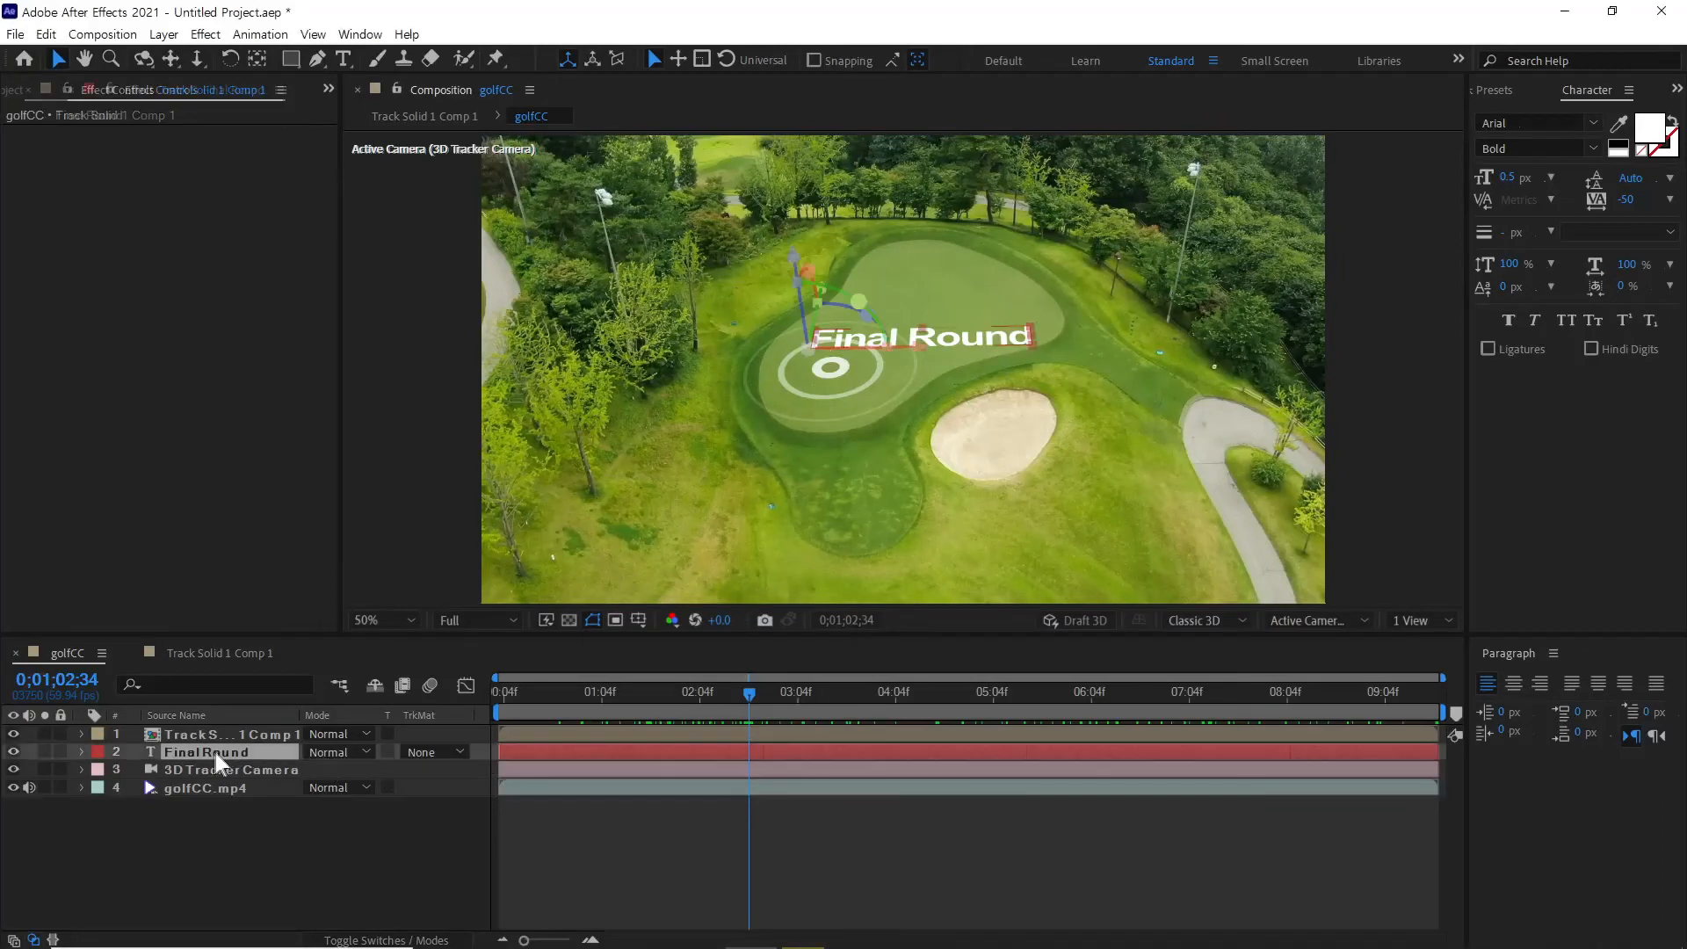
key(ctrl+d)
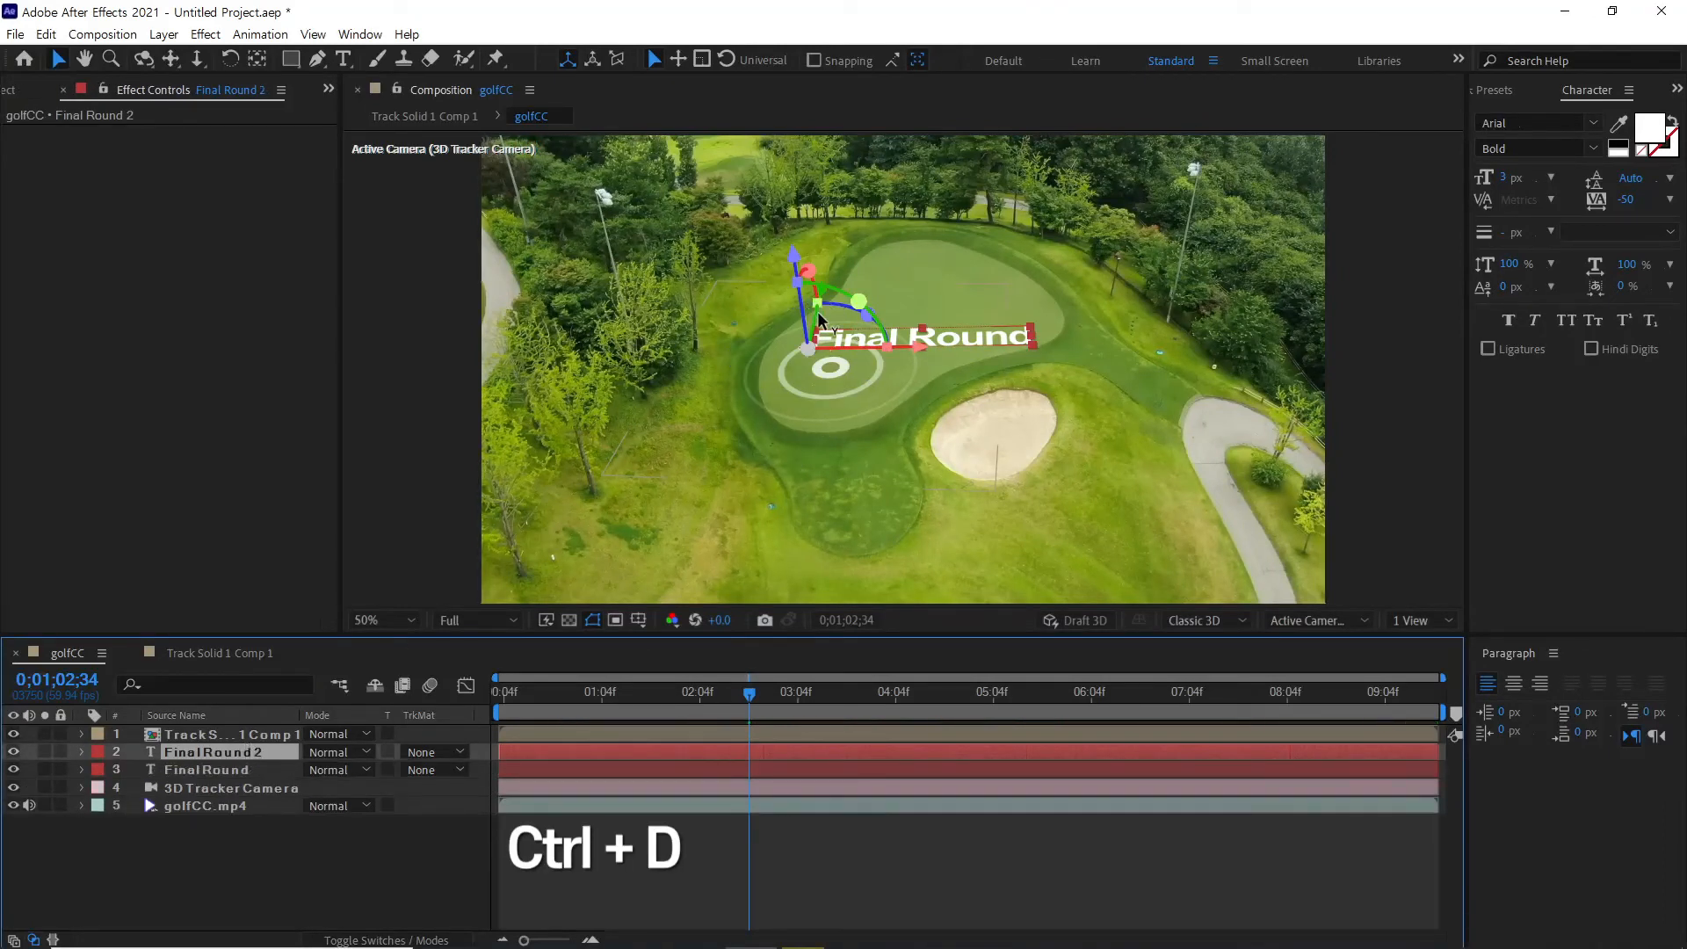
drag(853, 359, 901, 387)
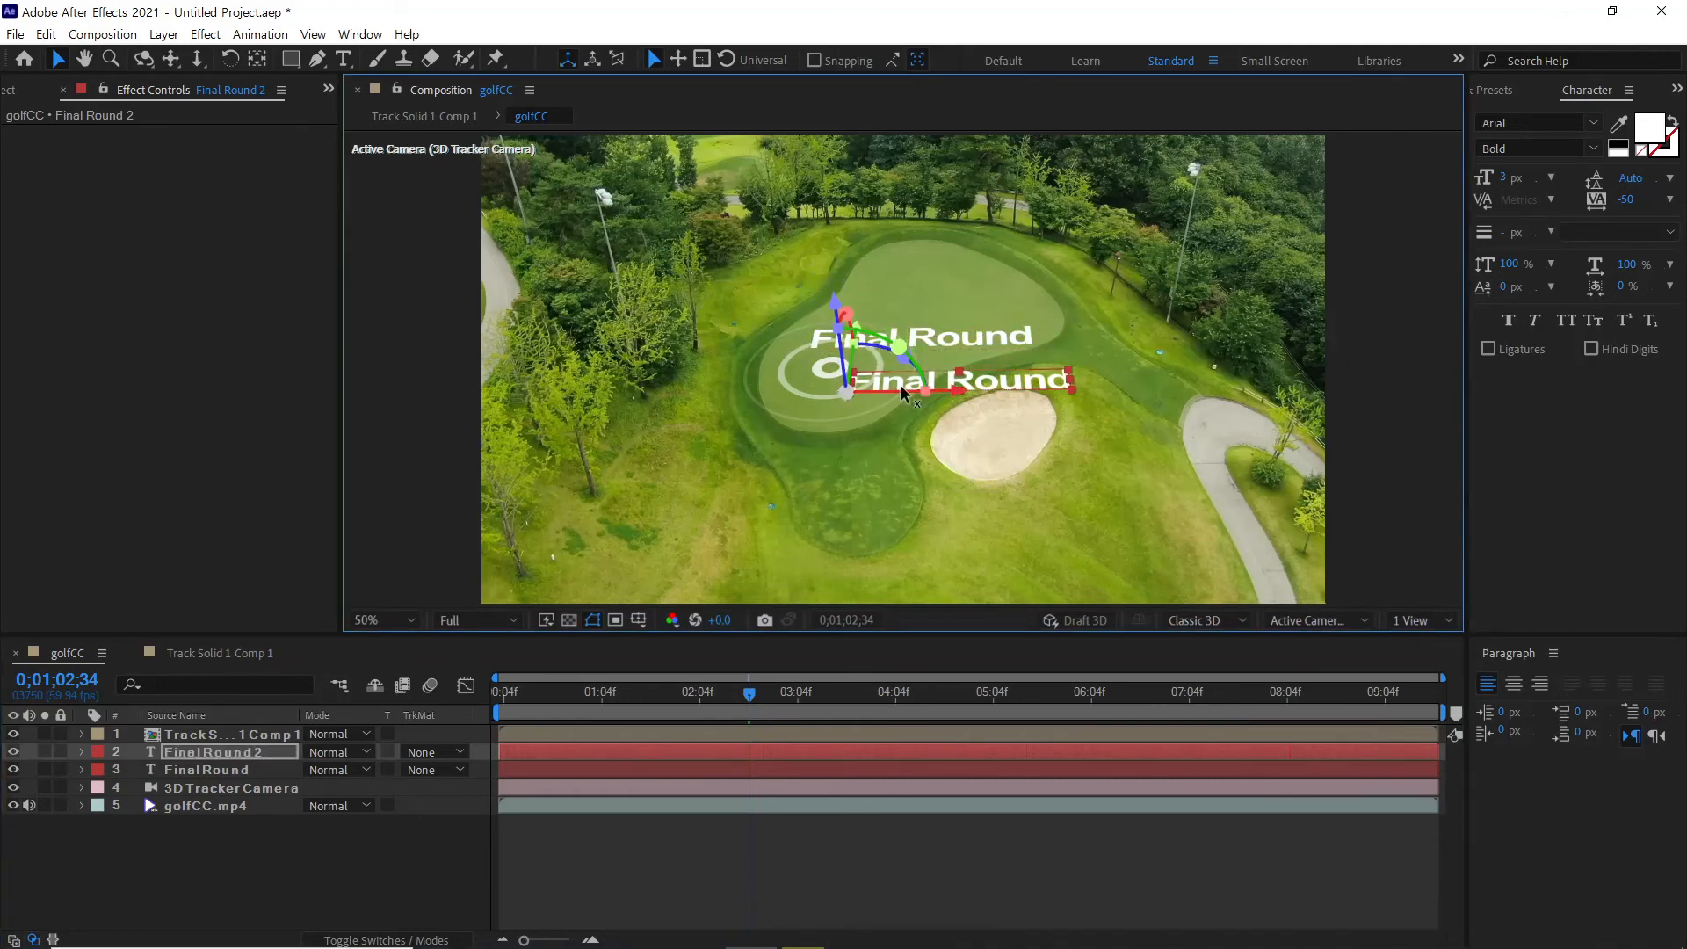
Replace the duplicated title's text with three lines: "INFO:", "7.445YARDS" and "PAR 72"
double_click(1006, 382)
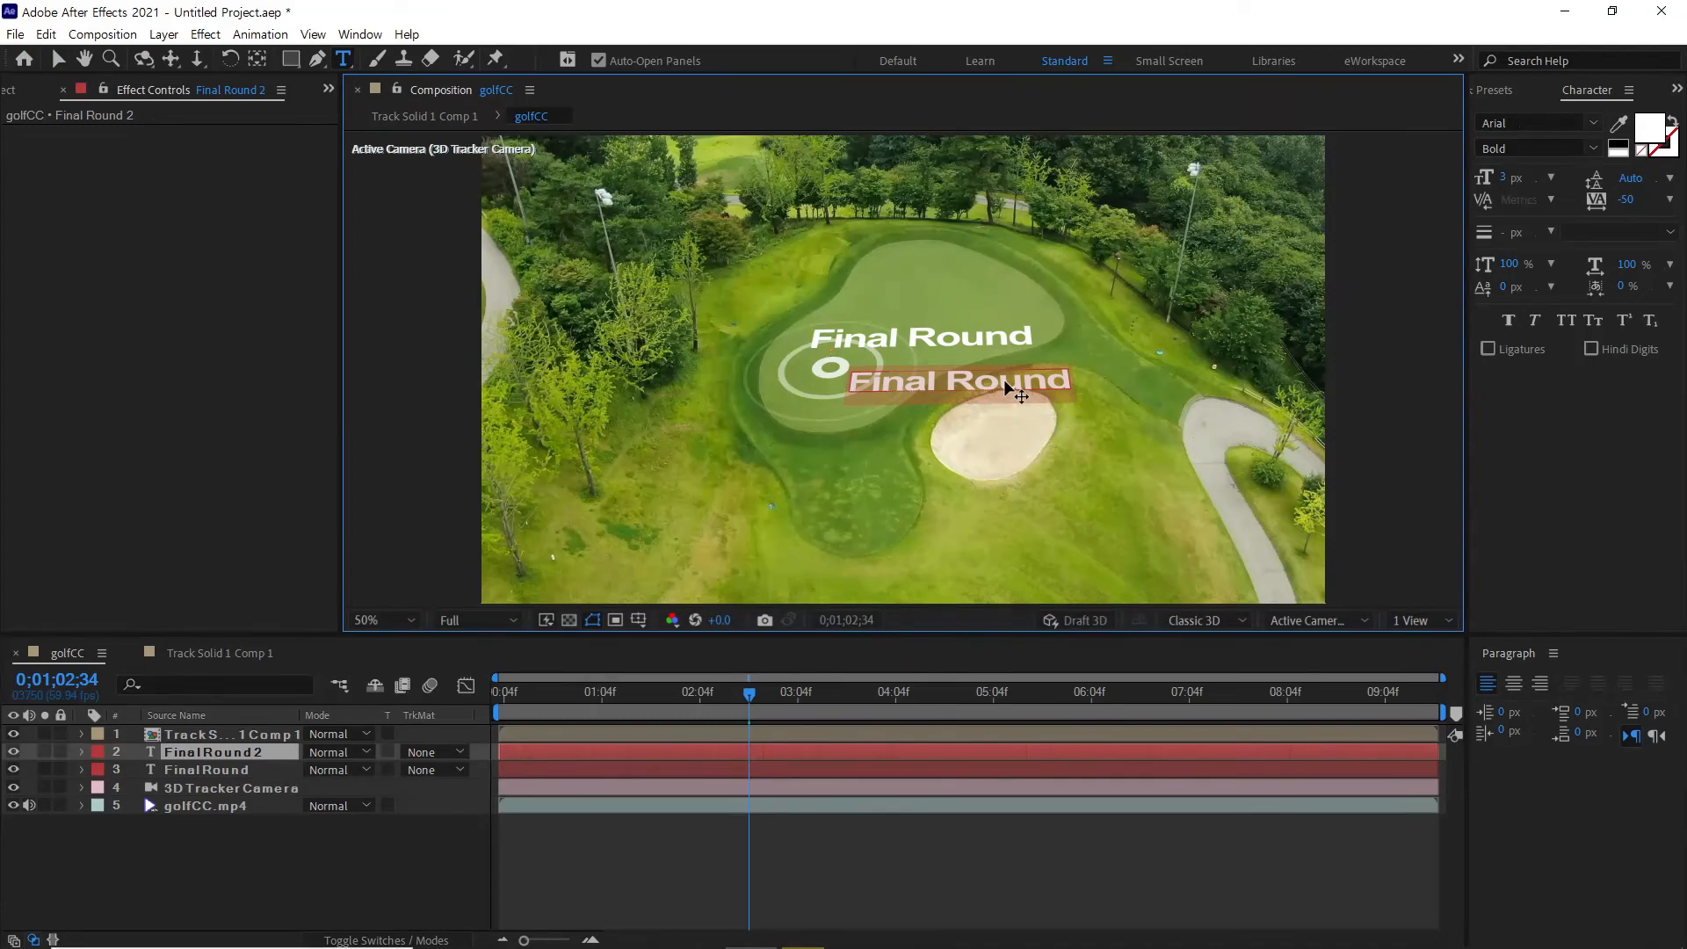
text(INFO: 7.445YARDS PAR 72)
click(961, 382)
key(Return)
click(1094, 413)
key(Return)
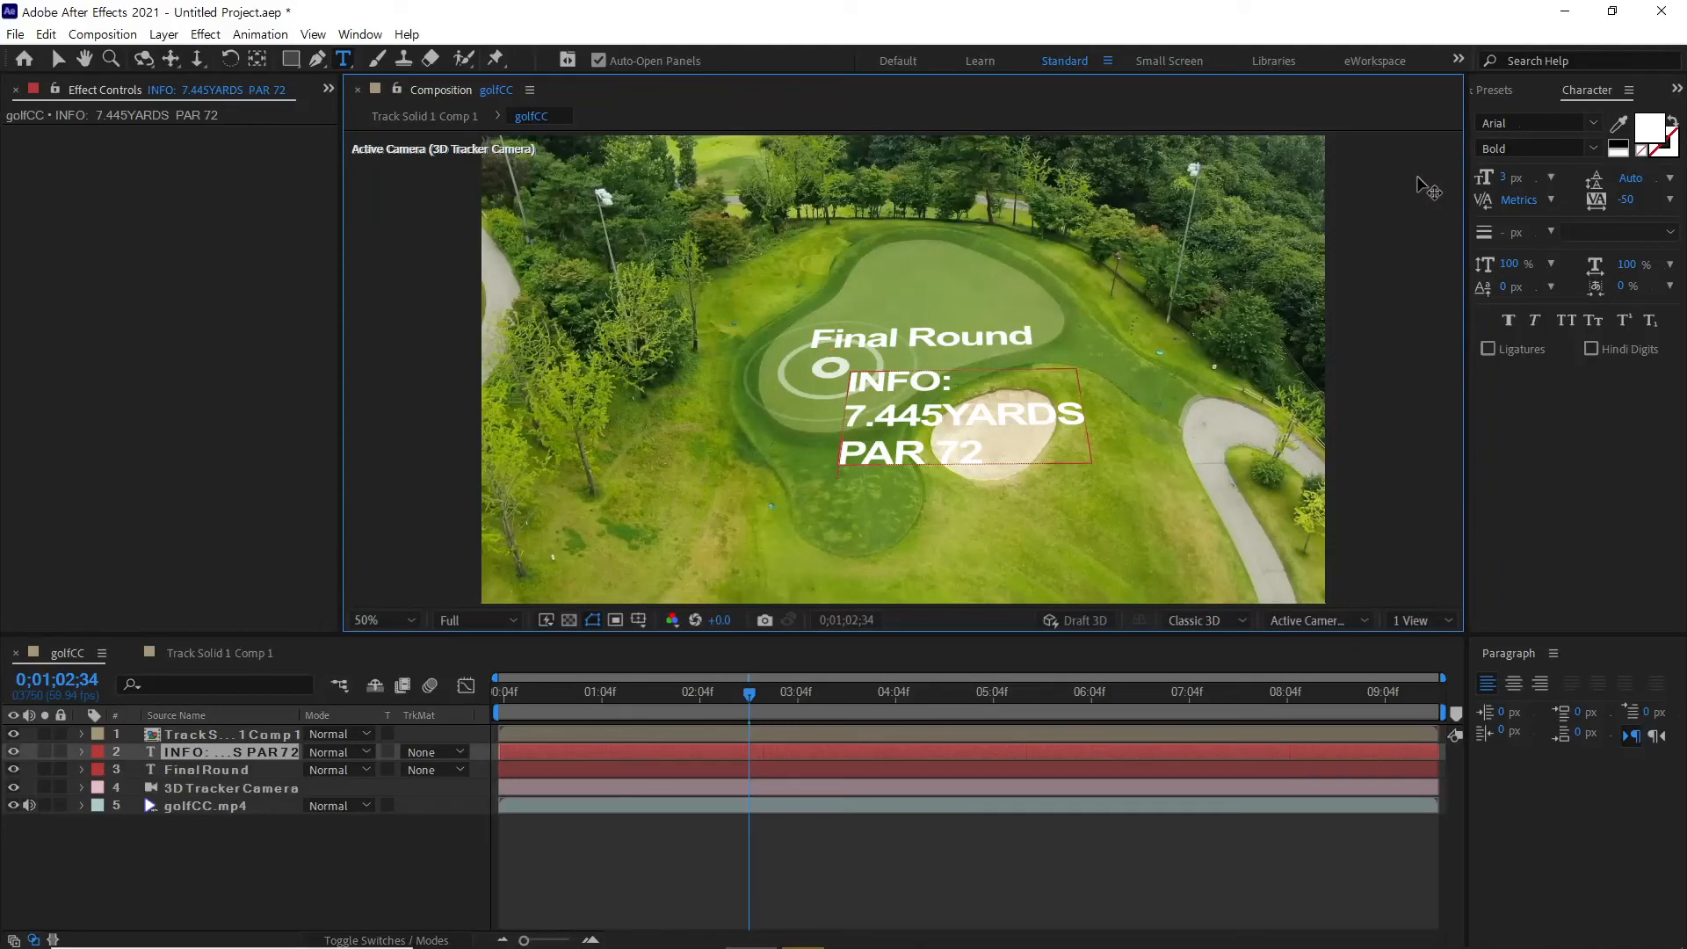
Set the font size of the INFO text layer to 1.5 px
click(58, 59)
click(1506, 182)
text(1)
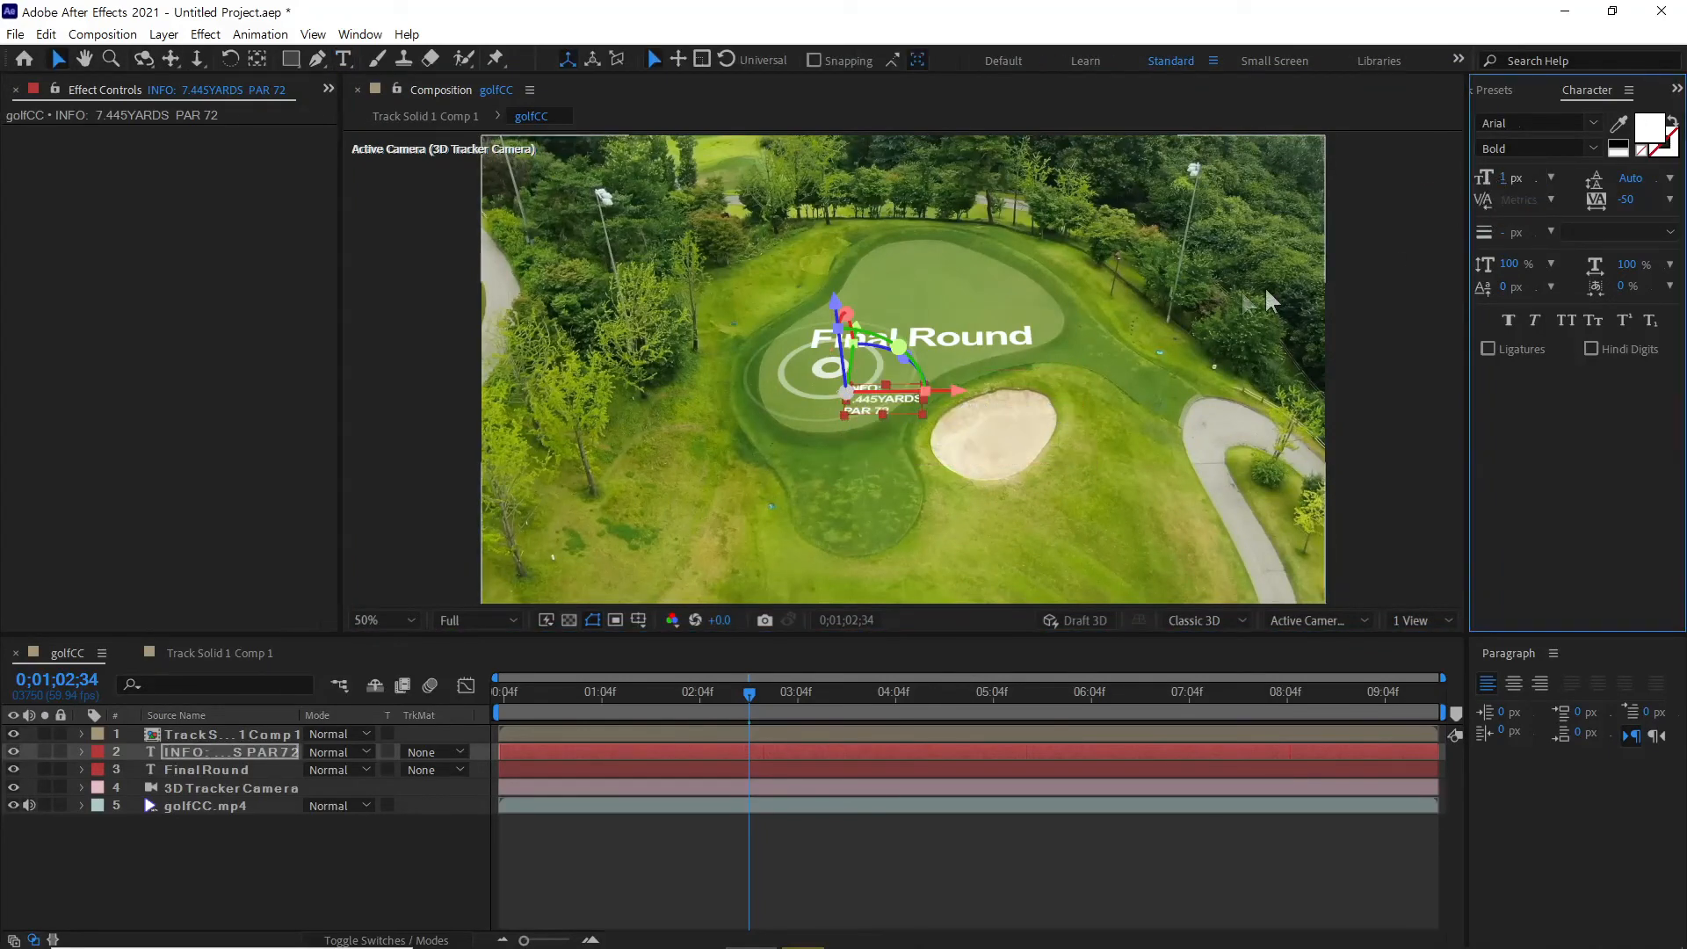
click(1505, 177)
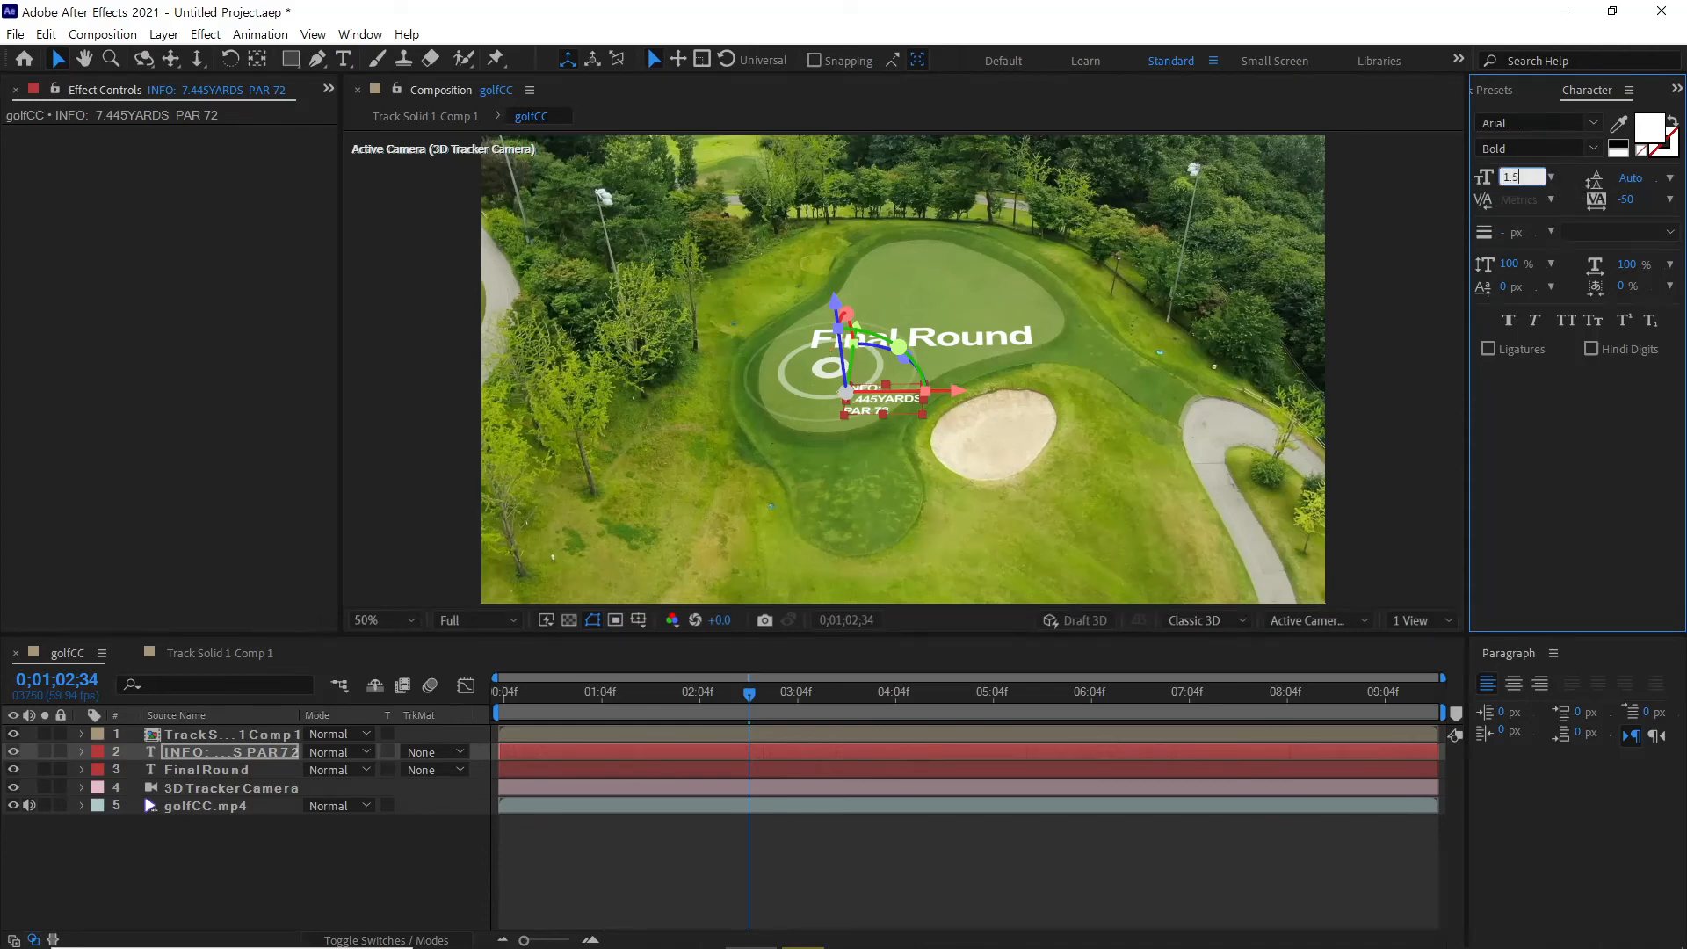
text(1.5)
key(Return)
click(425, 837)
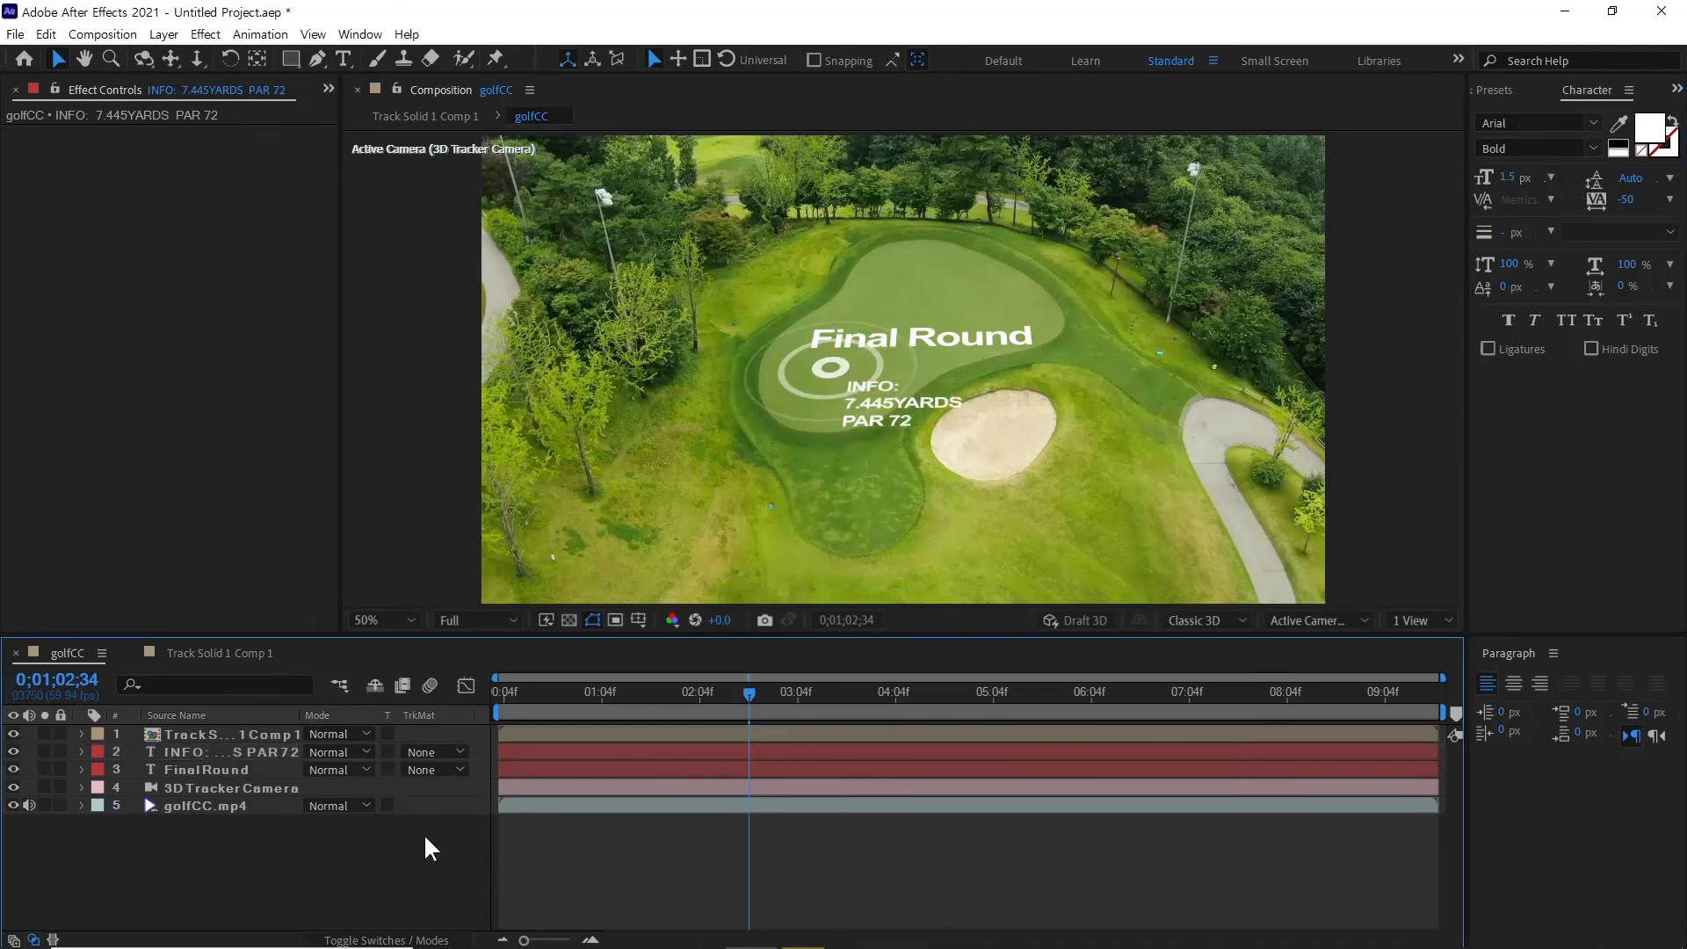
Change the fill color of the INFO text layer to a fully saturated yellow-orange
click(246, 751)
click(1650, 127)
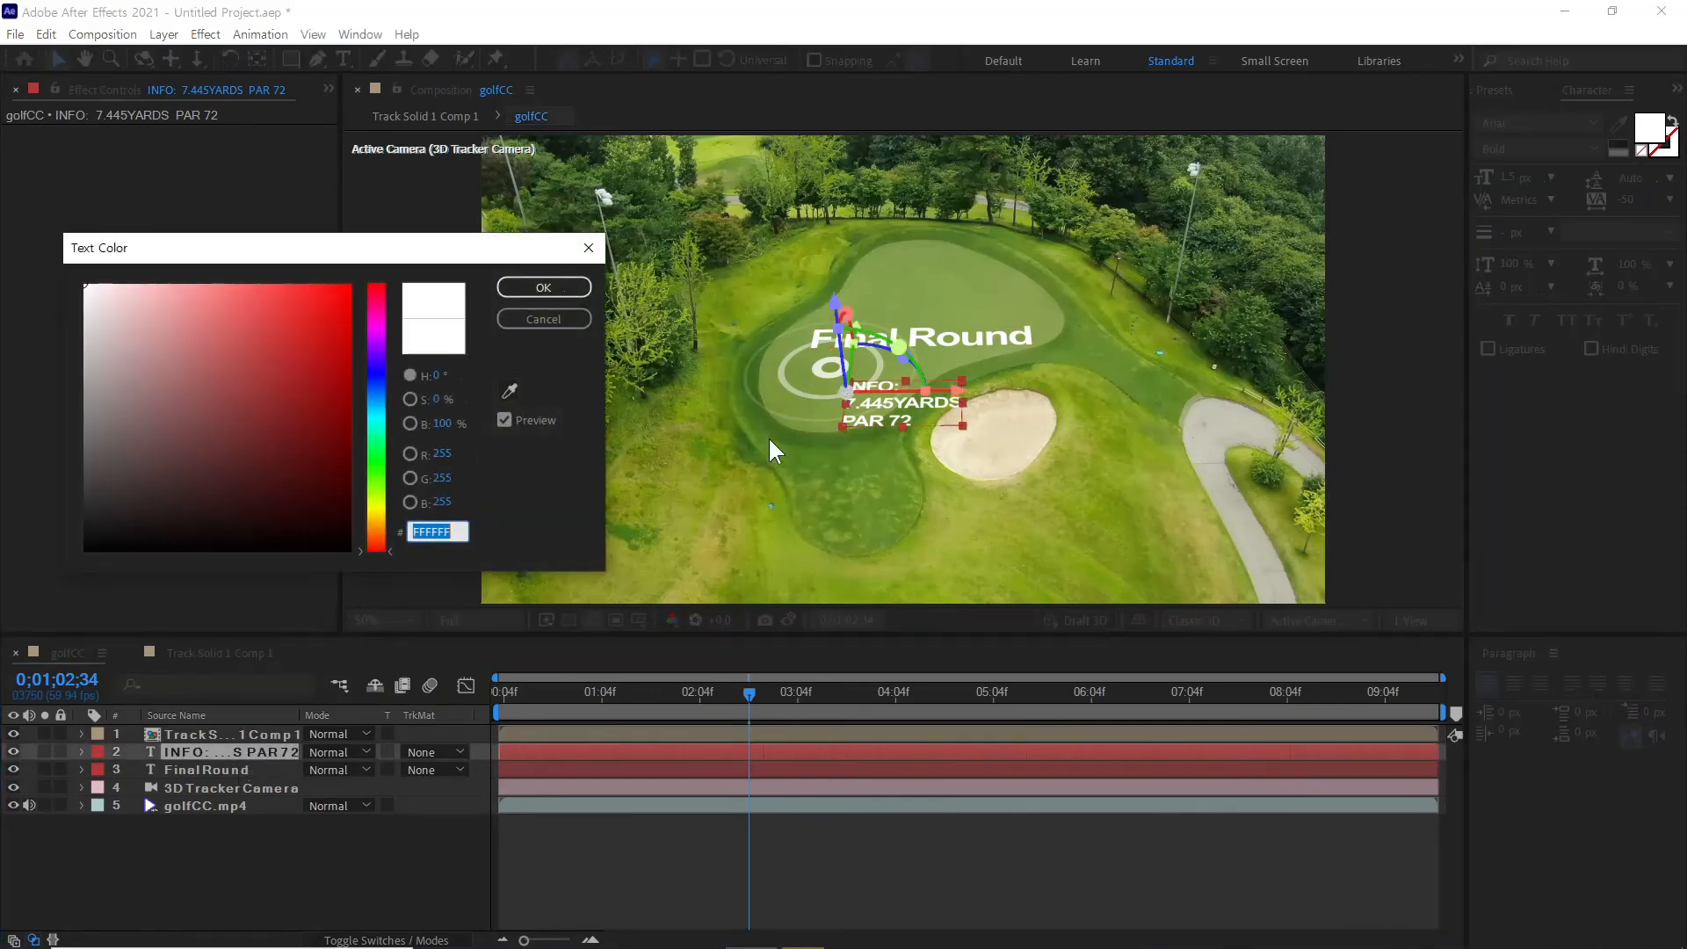
drag(378, 529, 378, 519)
drag(345, 316, 352, 283)
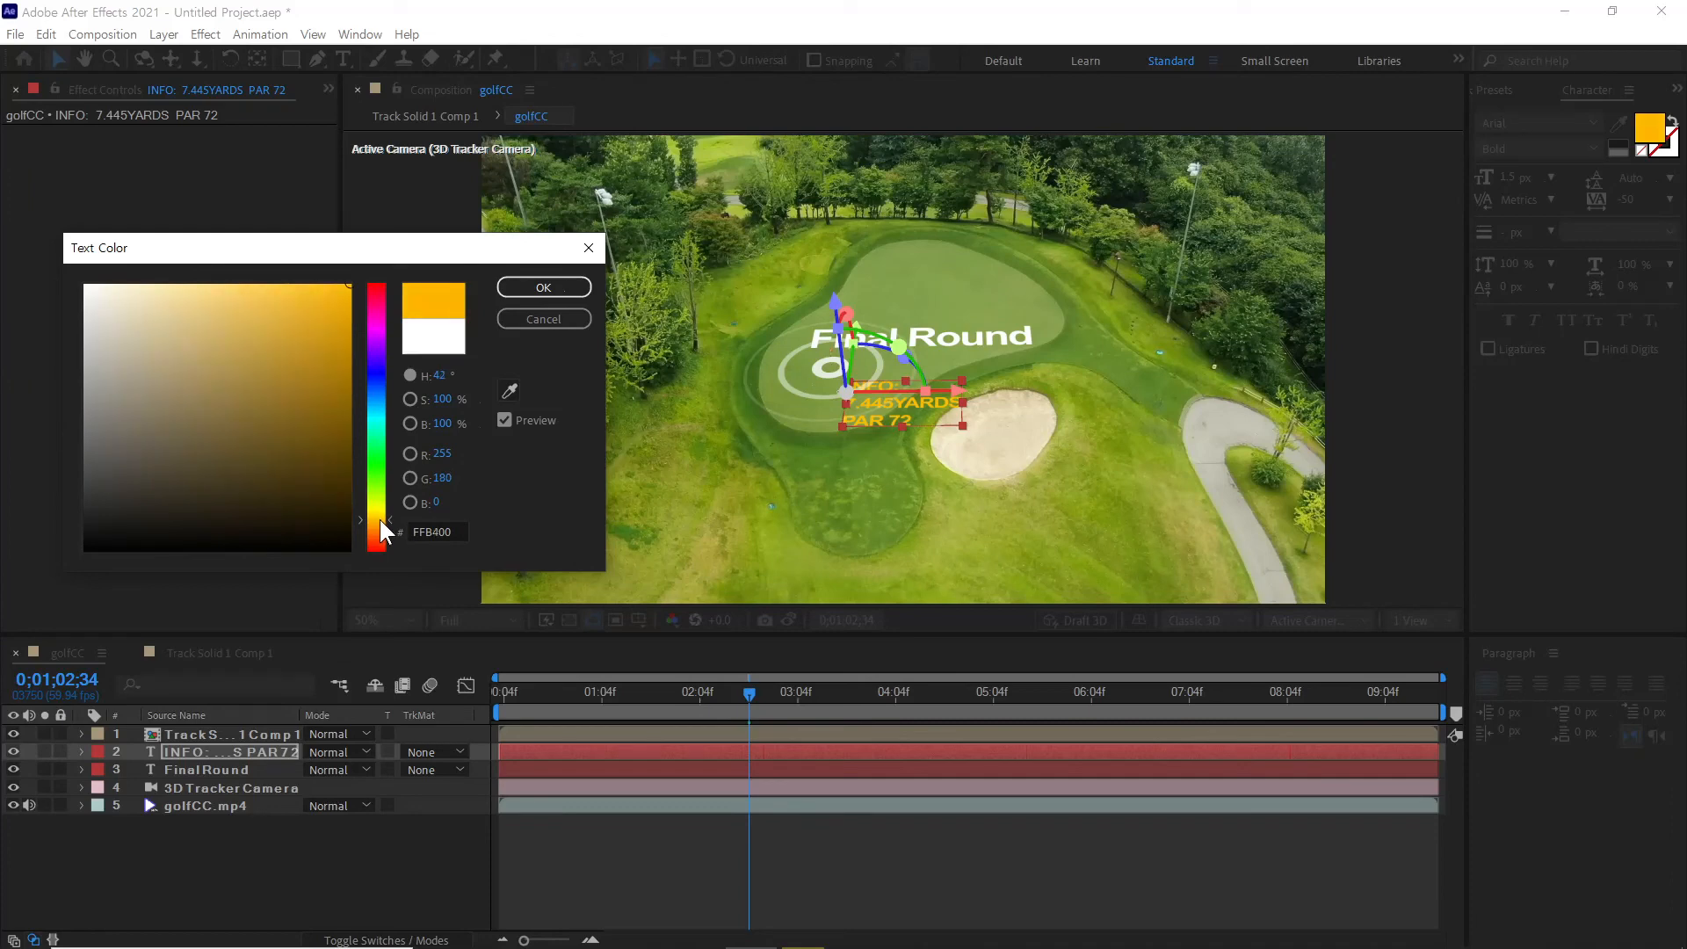
drag(379, 519, 385, 513)
click(538, 286)
Change the fill color of the Final Round text layer to a bright, fully saturated turquoise
click(237, 768)
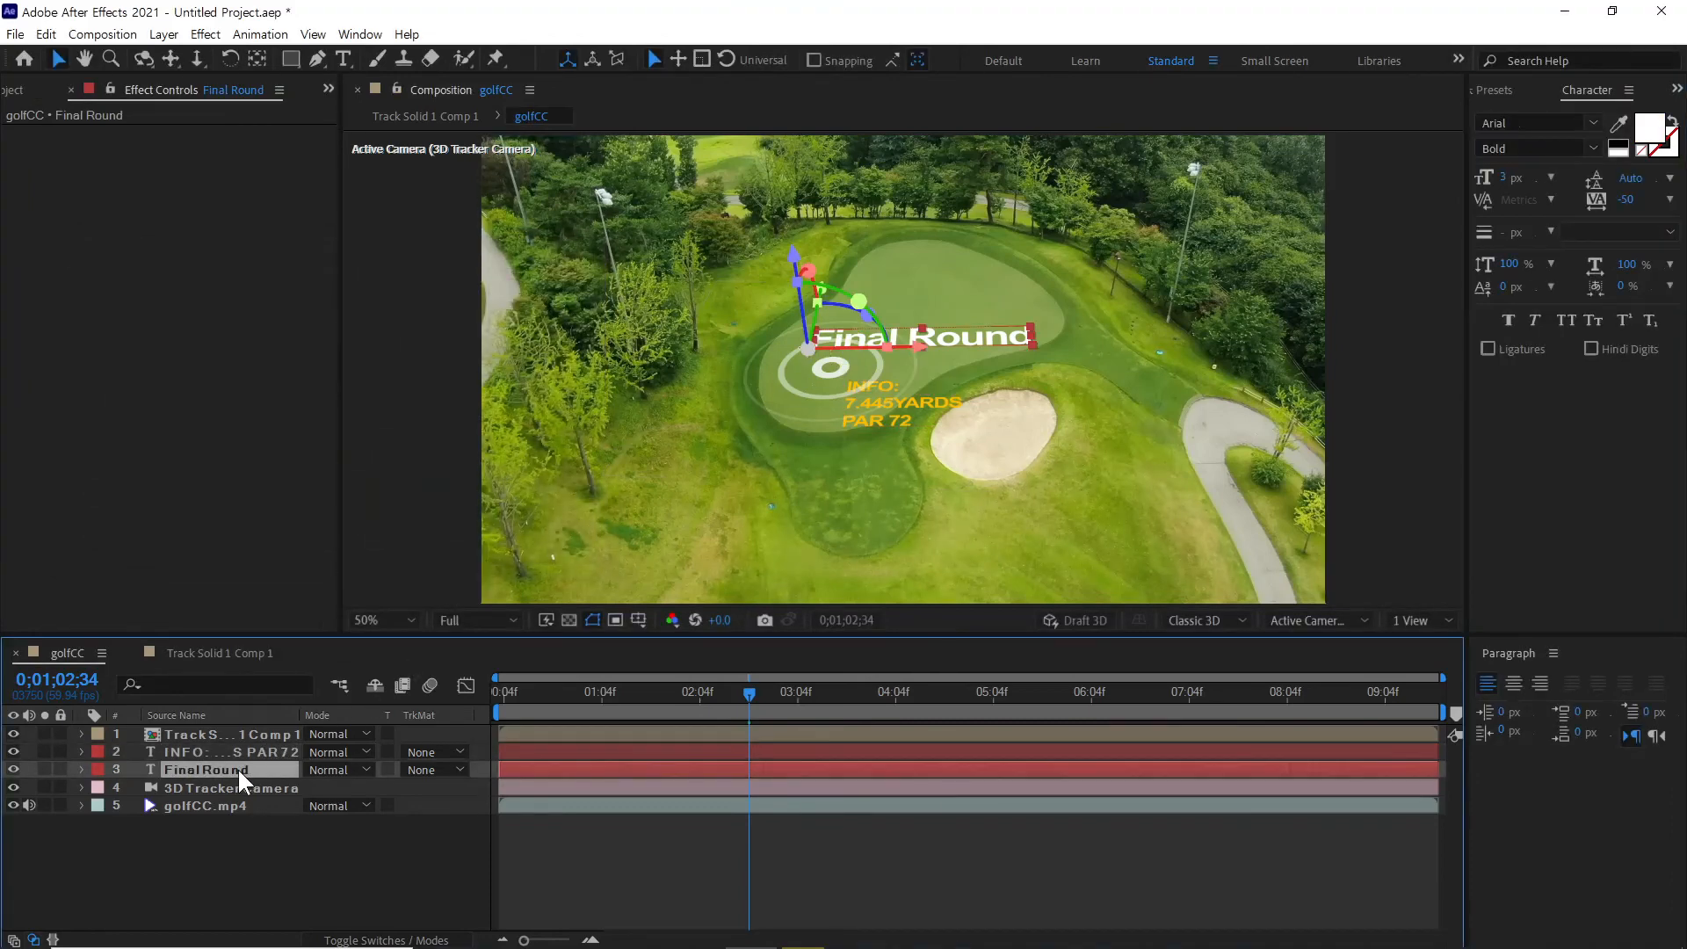
click(1649, 128)
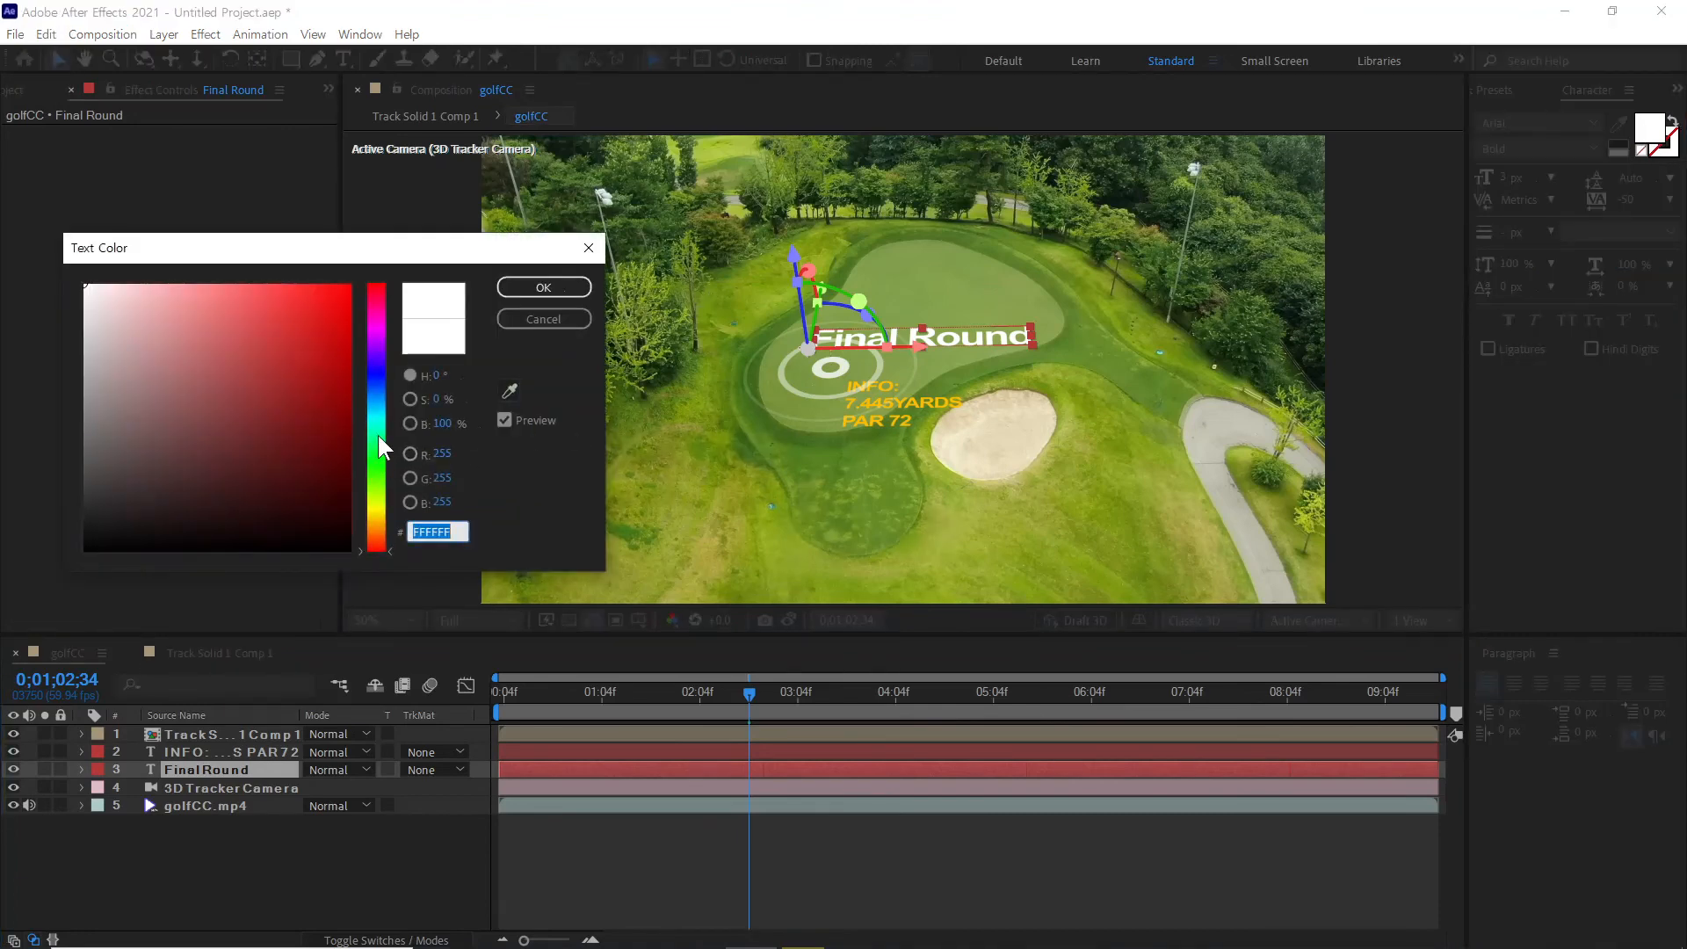
click(377, 425)
mouse_move(344, 292)
mouse_down()
mouse_move(384, 268)
mouse_move(412, 279)
mouse_up()
click(377, 425)
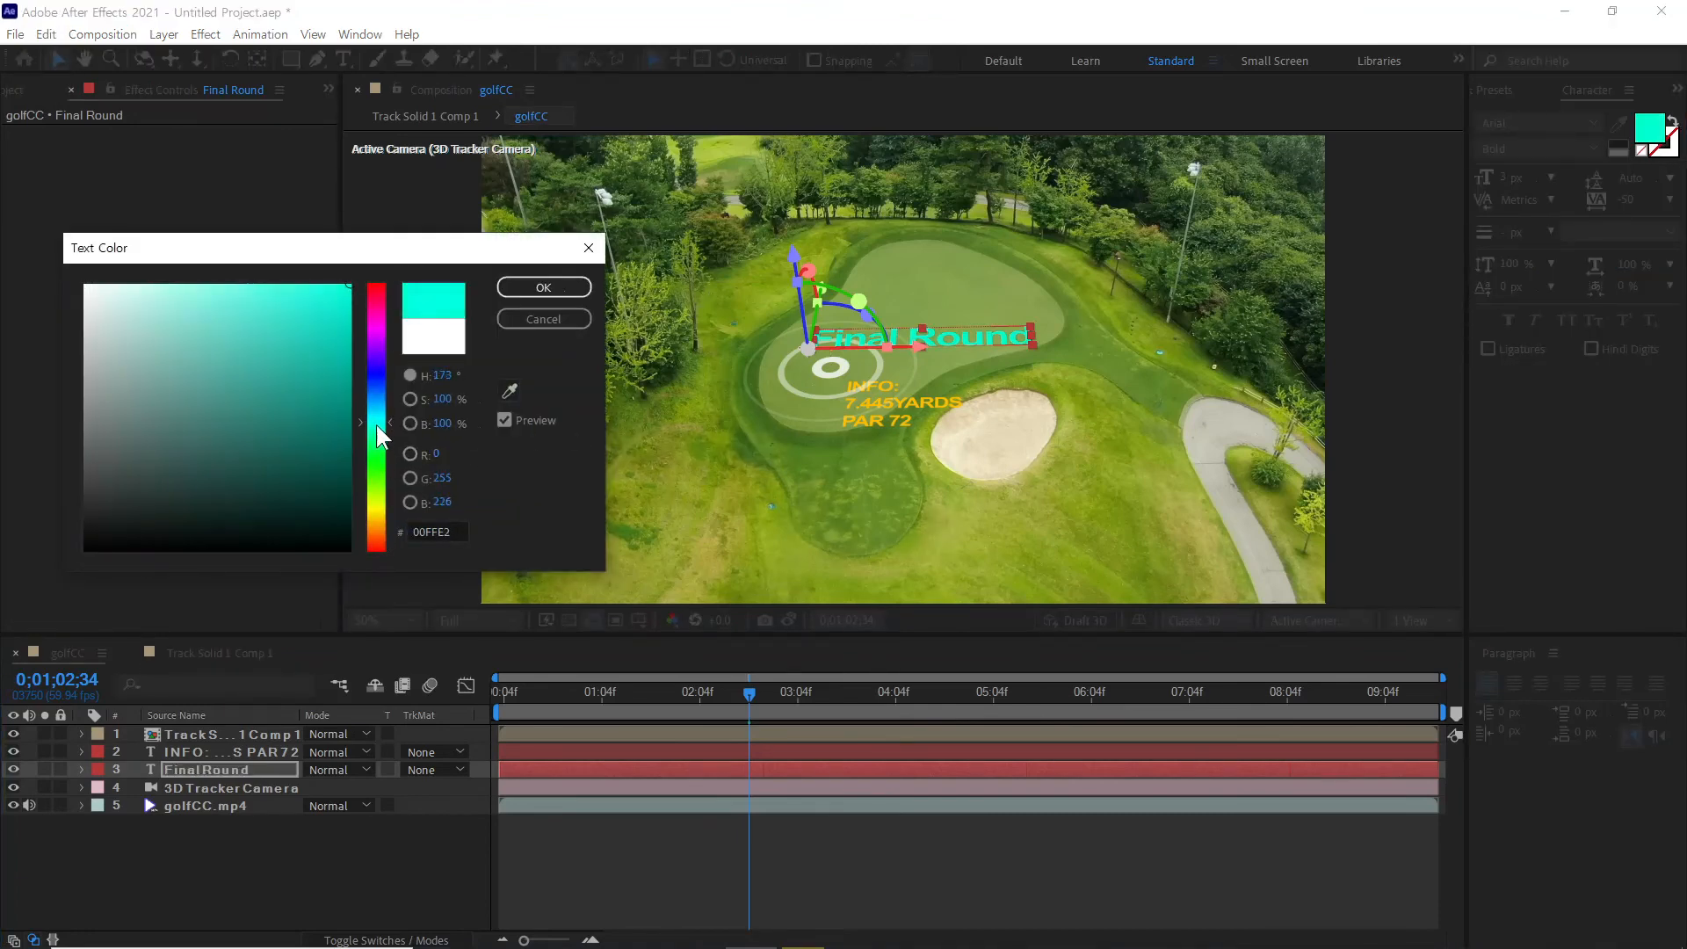
click(383, 424)
click(545, 290)
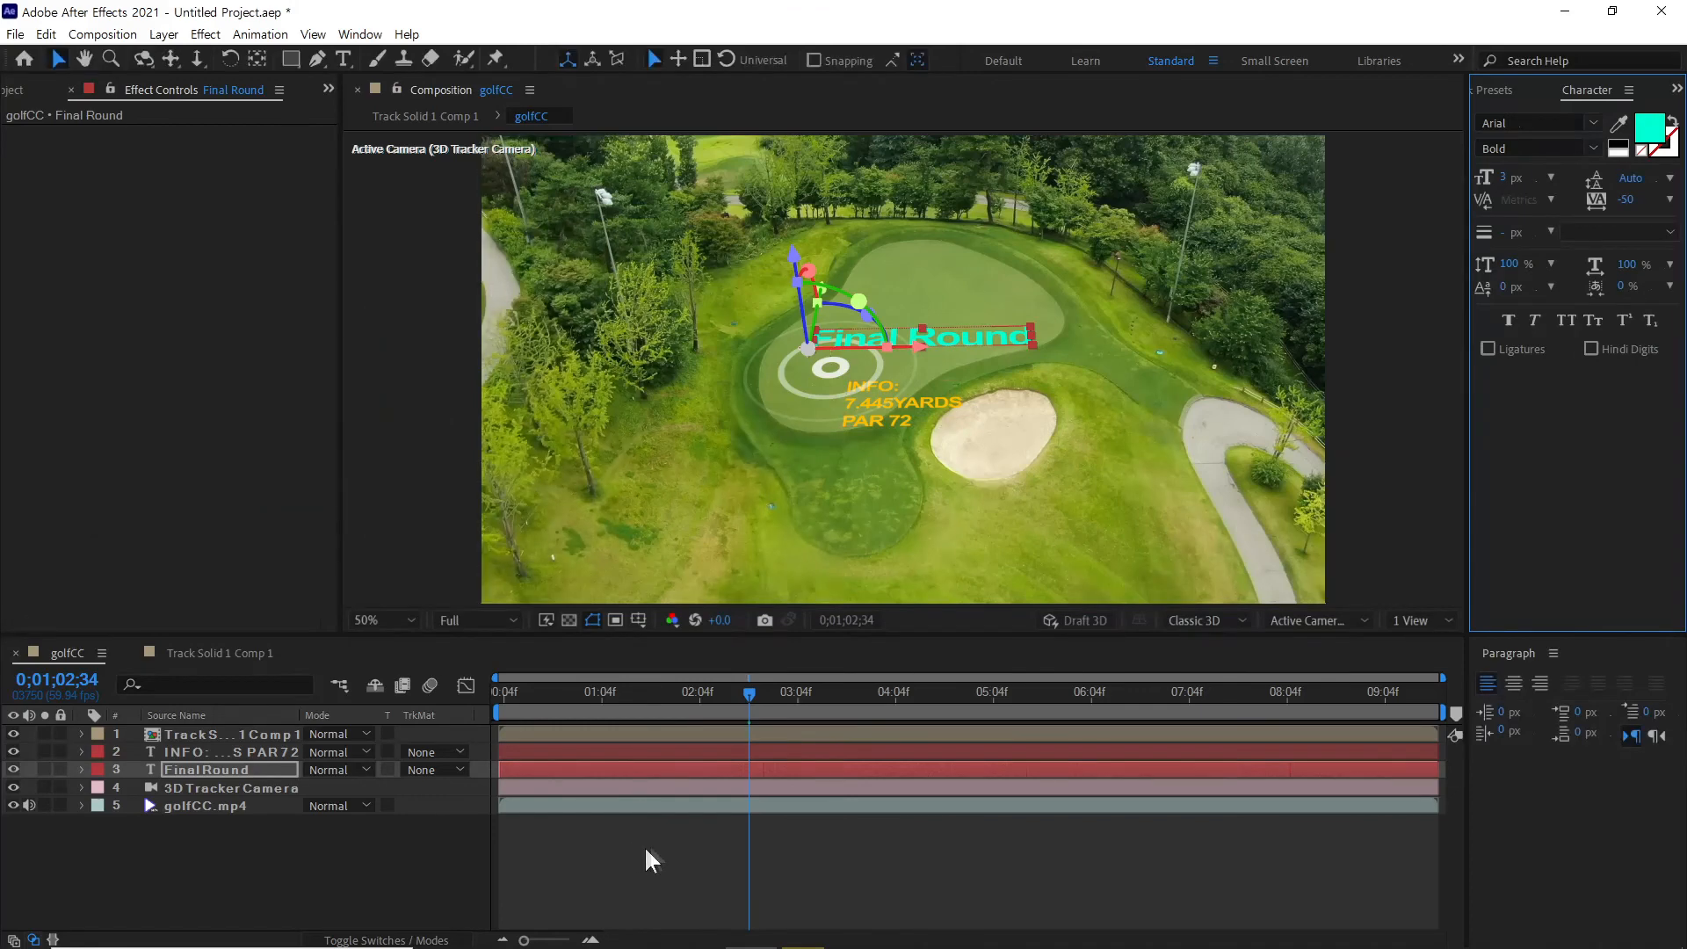
Play the golfCC composition to check the colored titles and rings against the moving footage
click(645, 846)
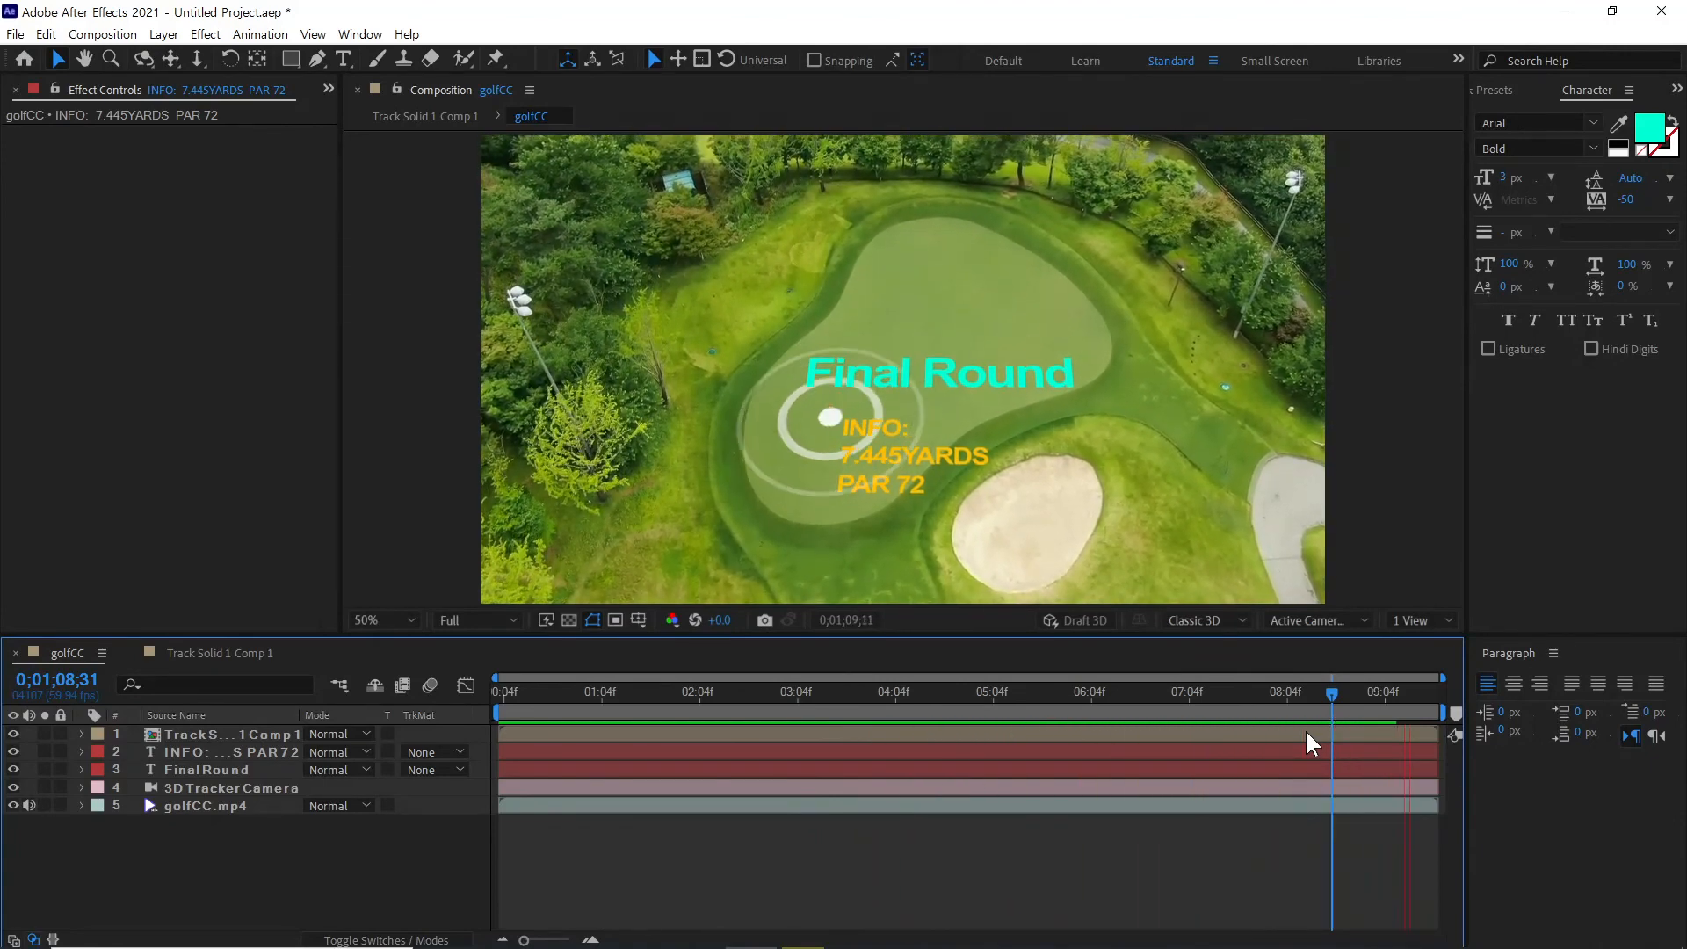
key(space)
Show the 3D Camera Tracker points of golfCC.mp4 at 0;01;03;02, target points beside the green's far right edge and open their creation options
click(238, 806)
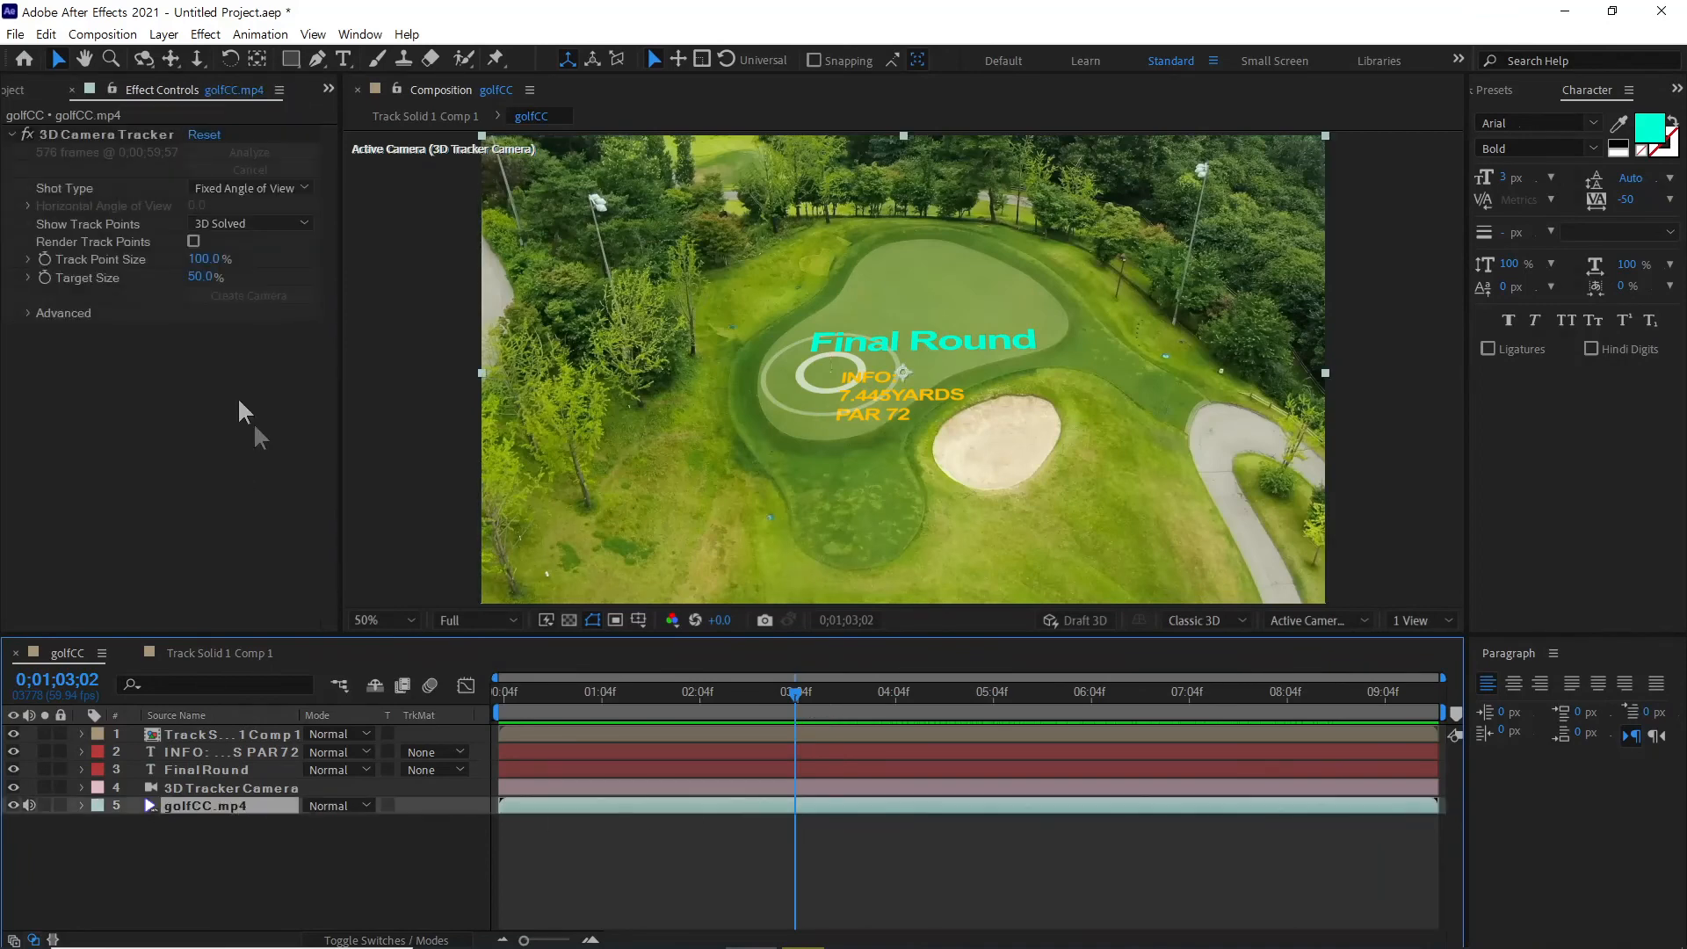
click(122, 135)
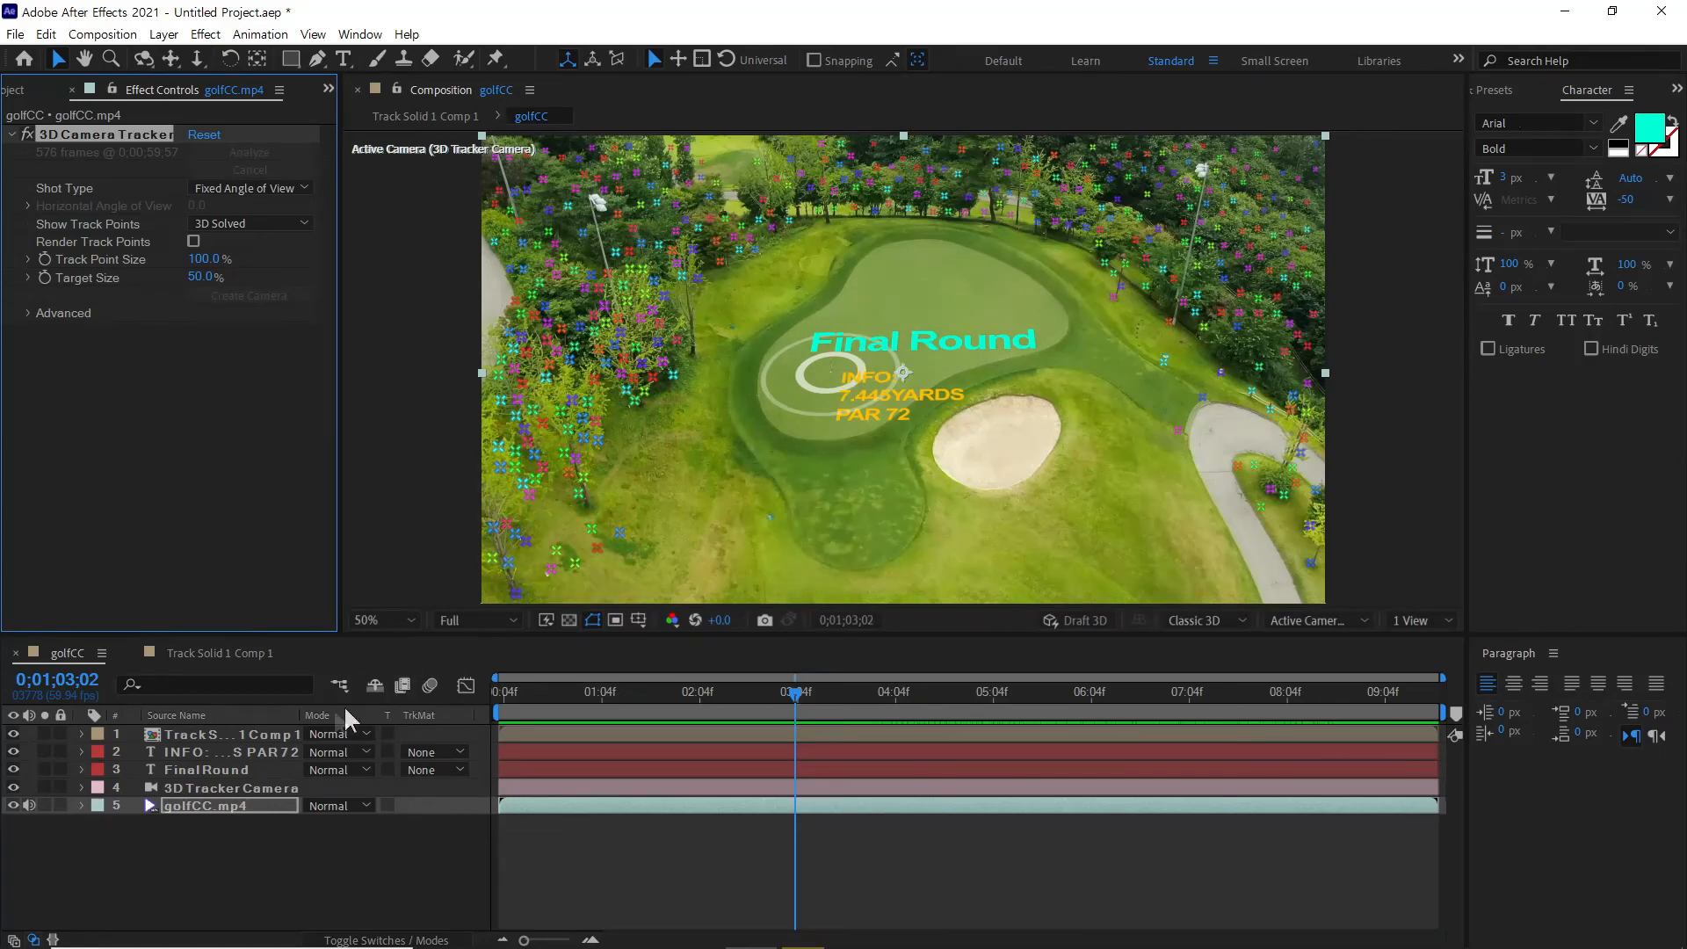
click(264, 734)
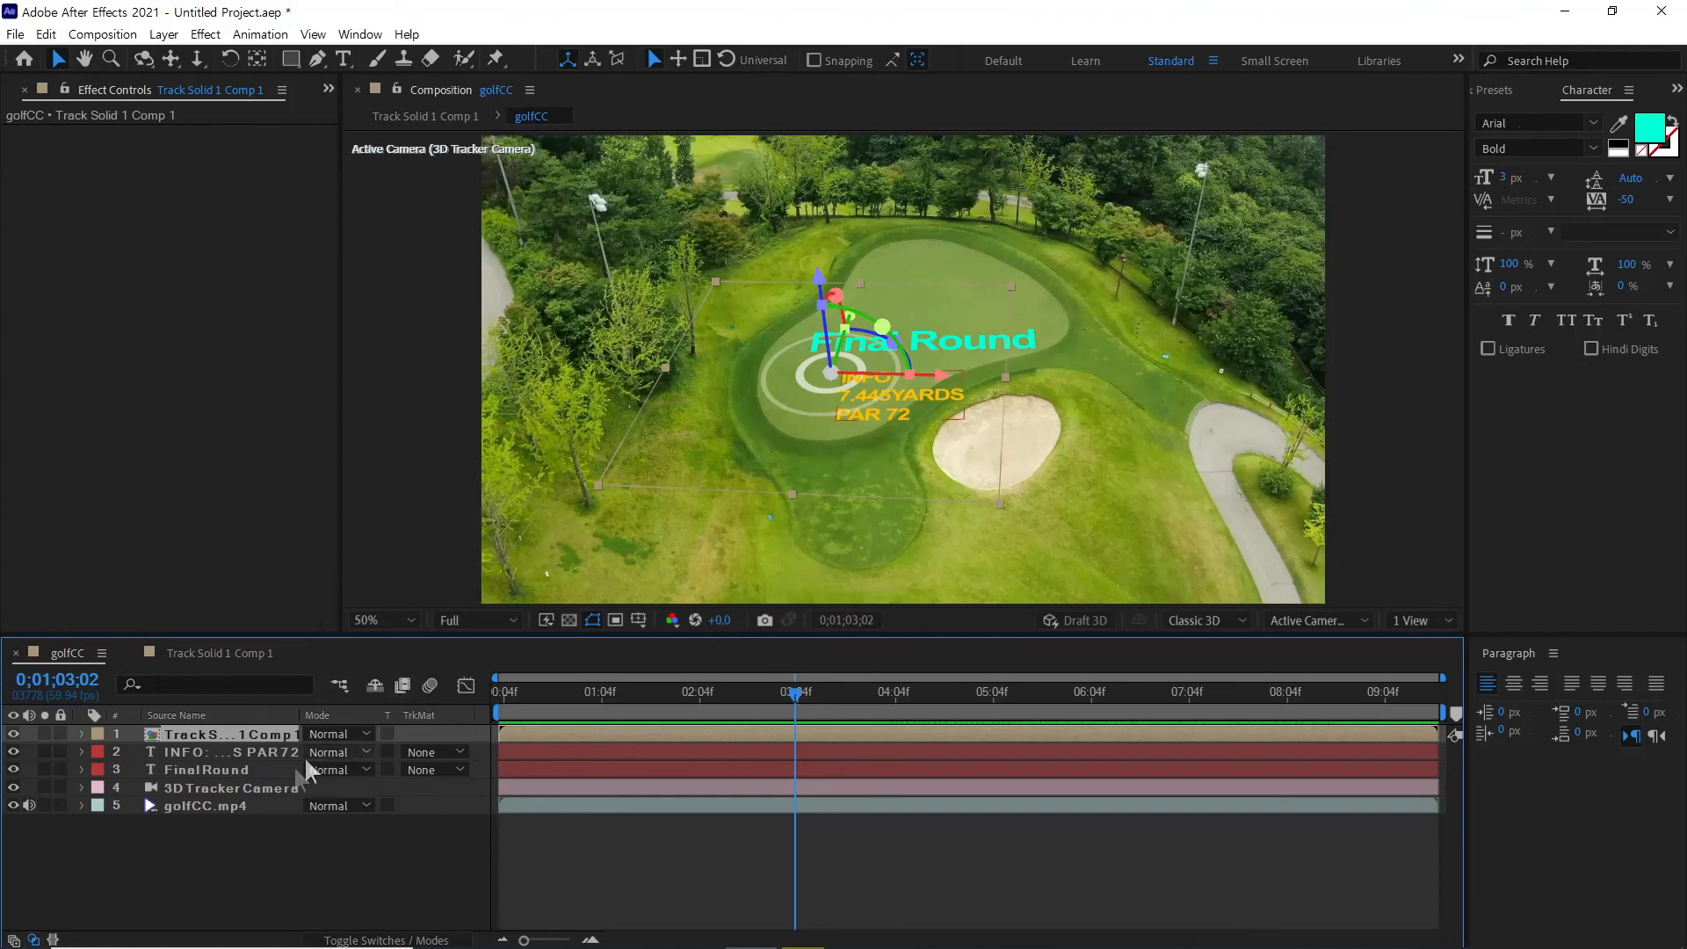
click(238, 806)
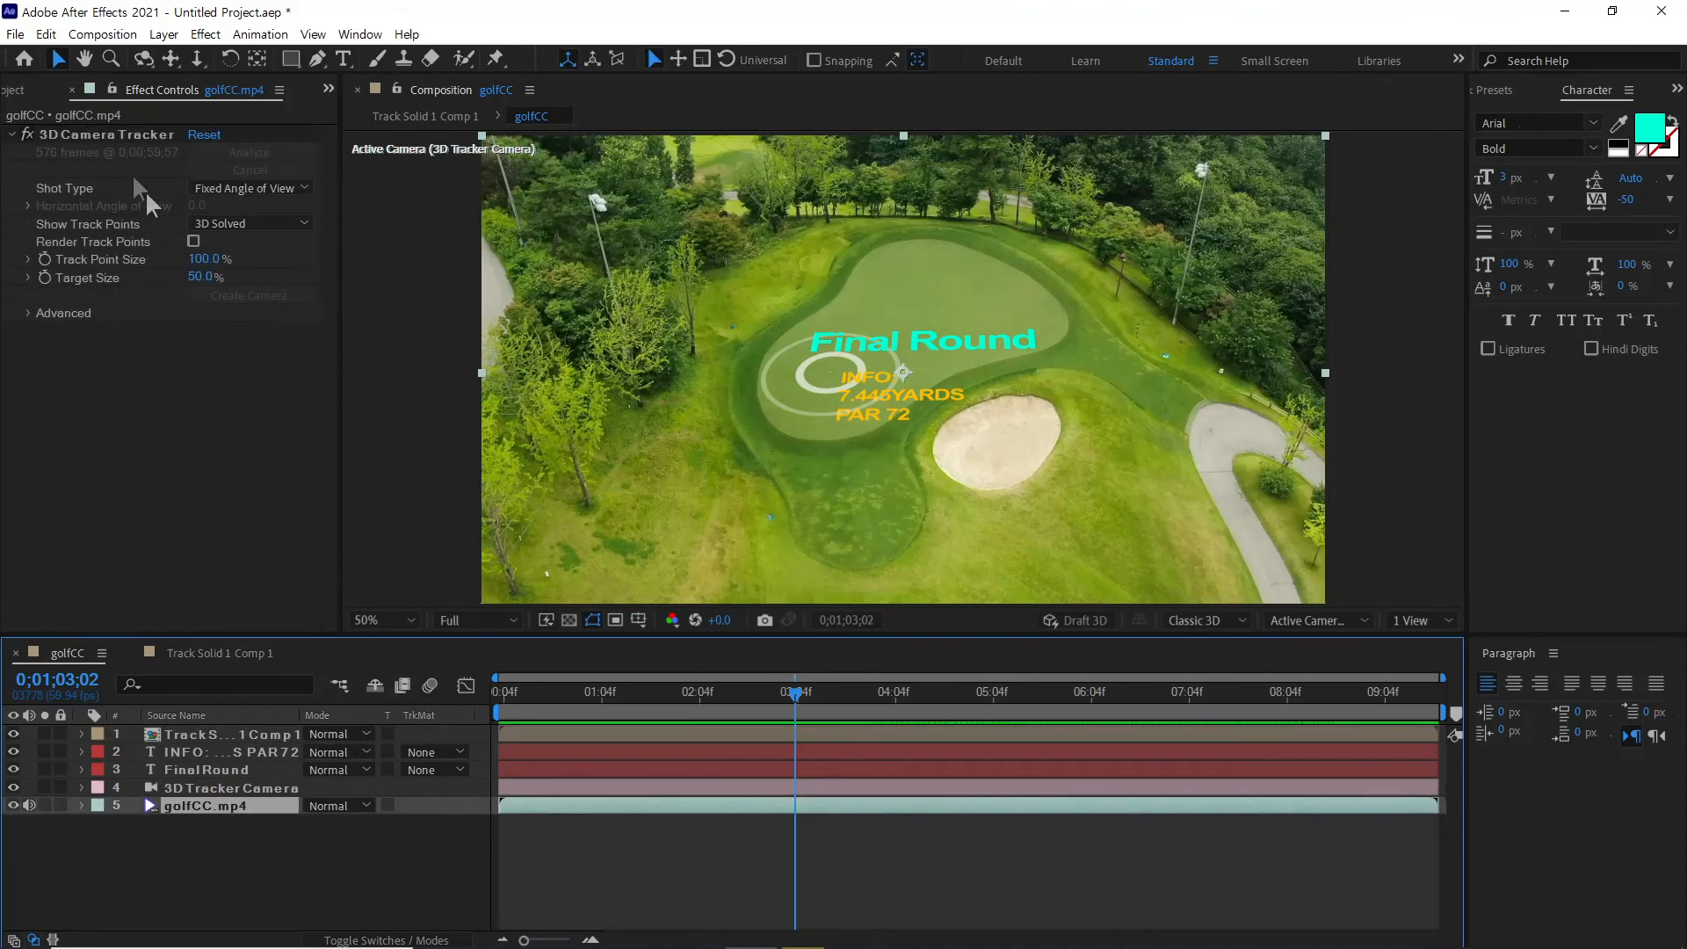
click(120, 129)
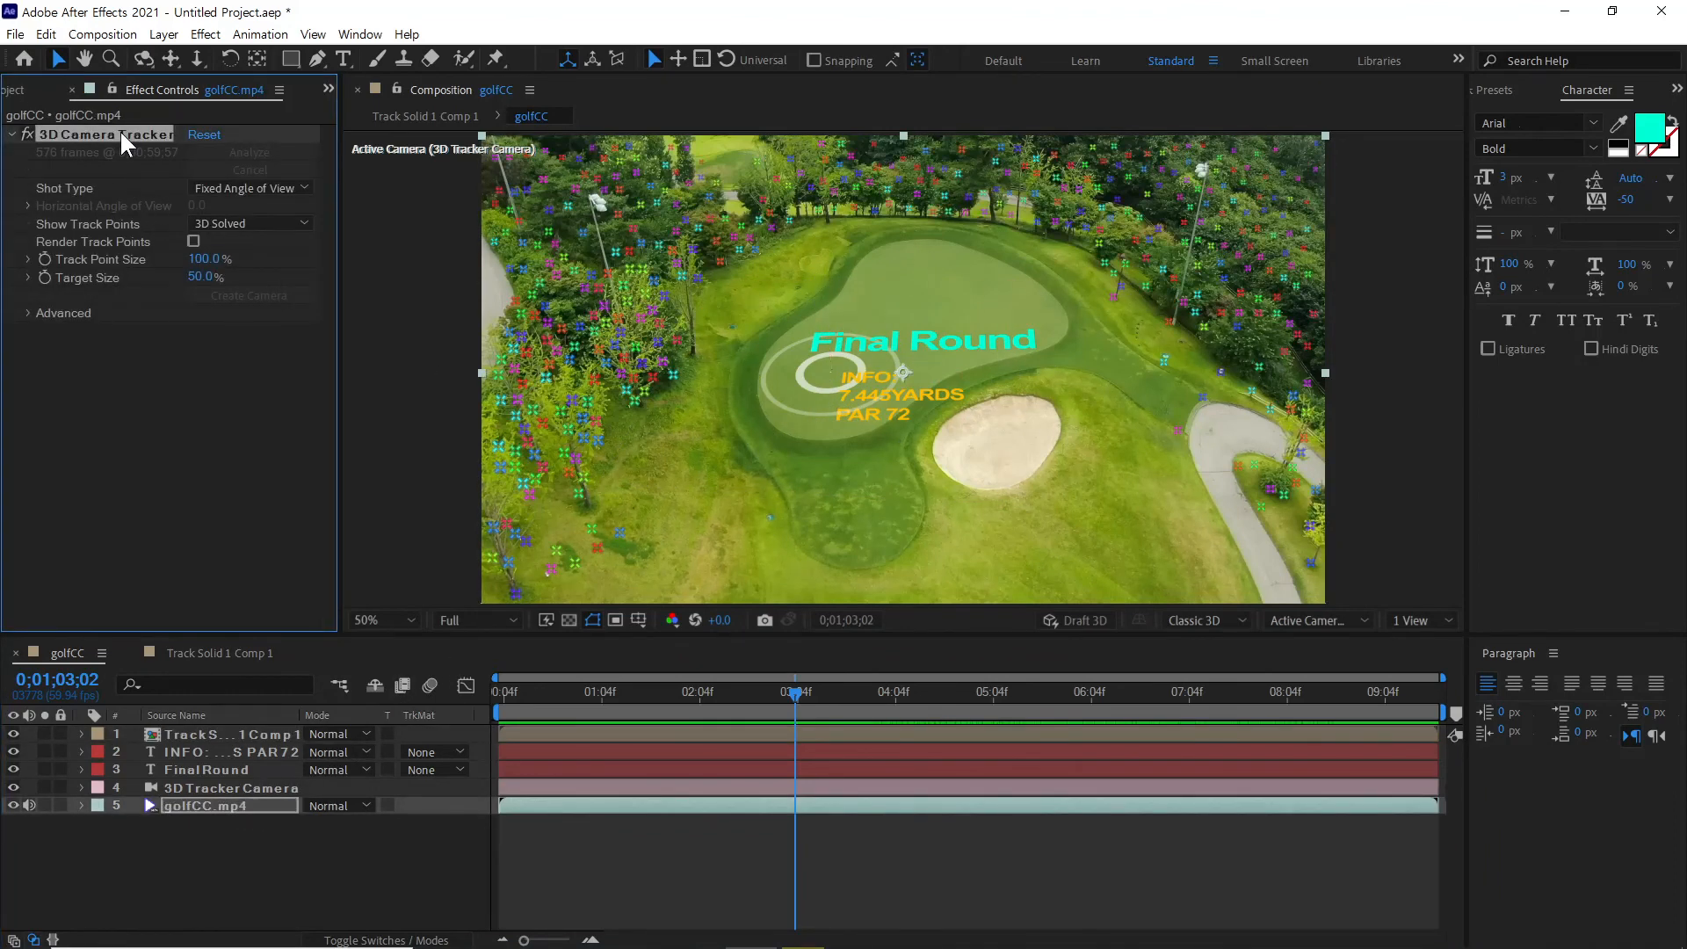
click(1104, 281)
right_click(1100, 266)
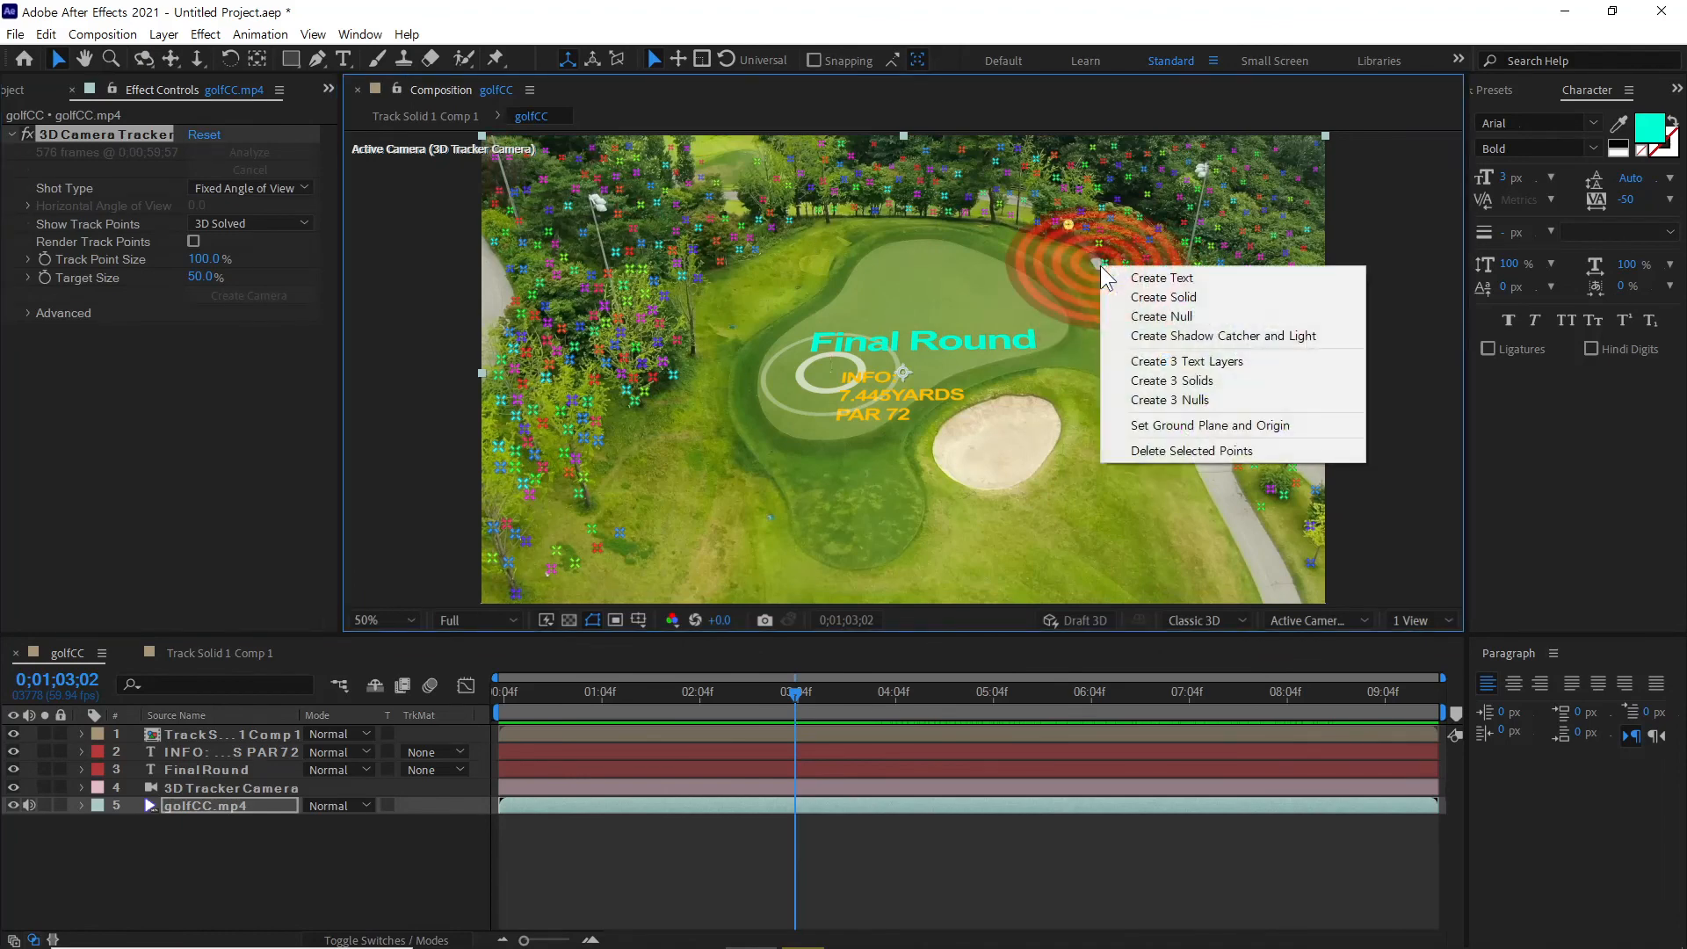